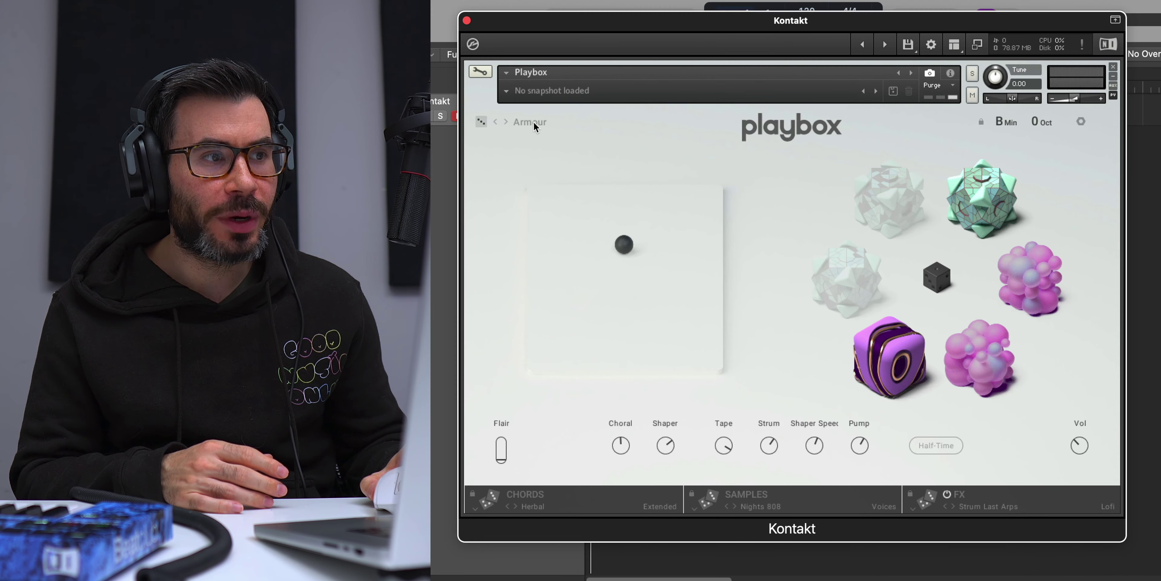
Load the At The Opera global preset in Playbox, switching the instrument to D major
click(532, 121)
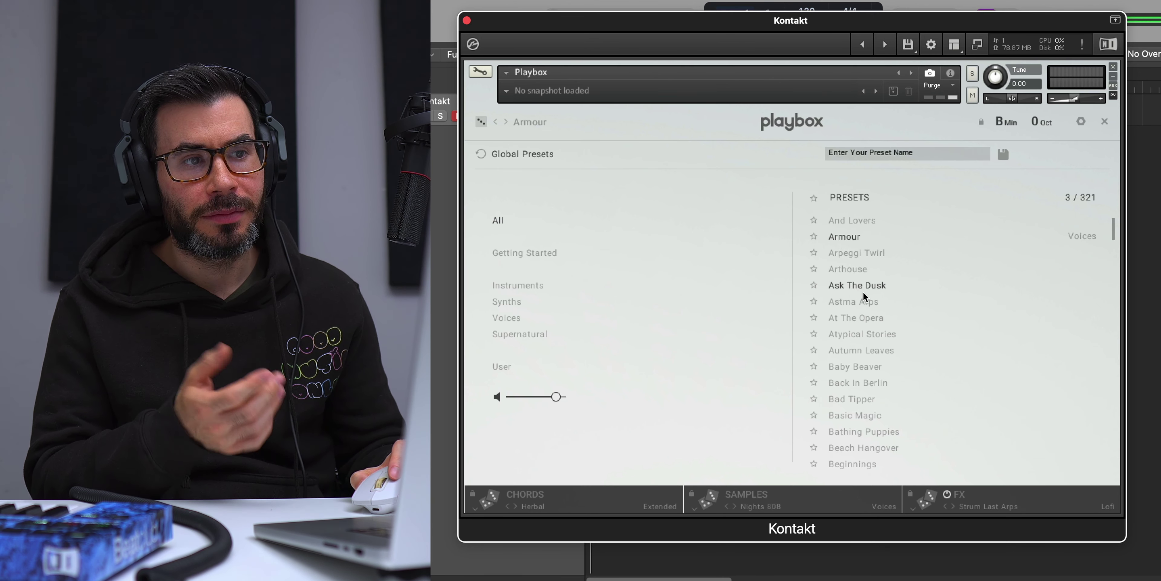
click(867, 317)
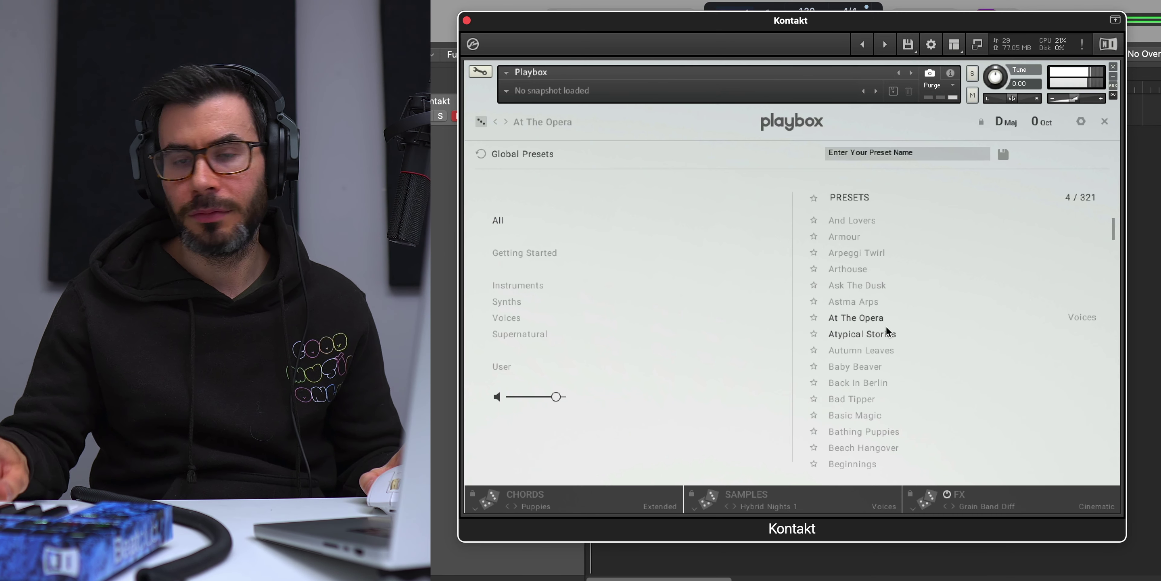
click(1104, 121)
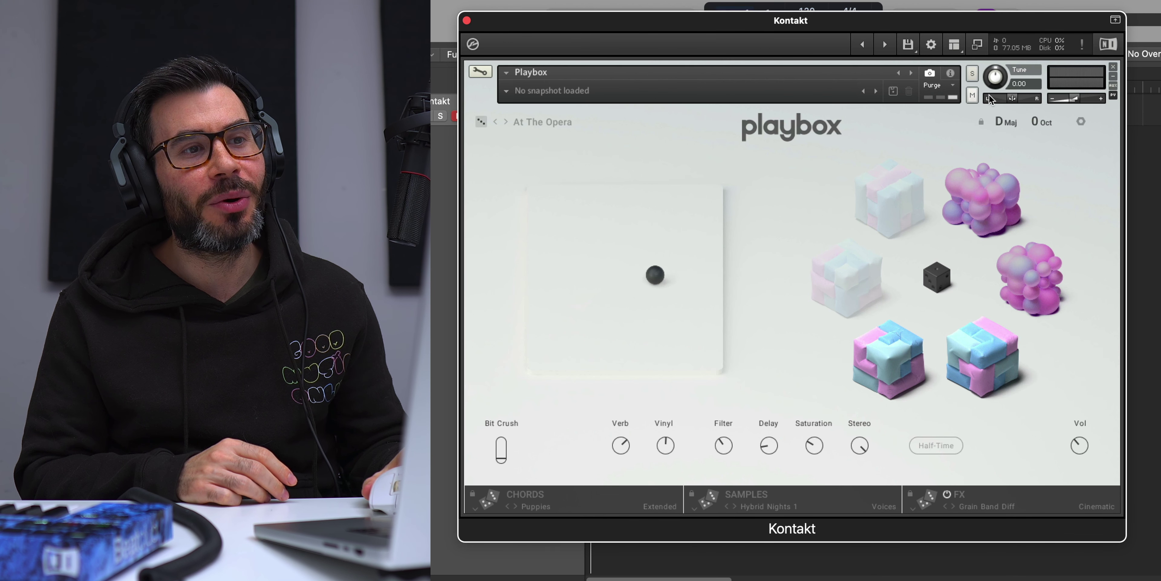
Leave the key at D major and advance to the Atypical Stories preset
click(1011, 122)
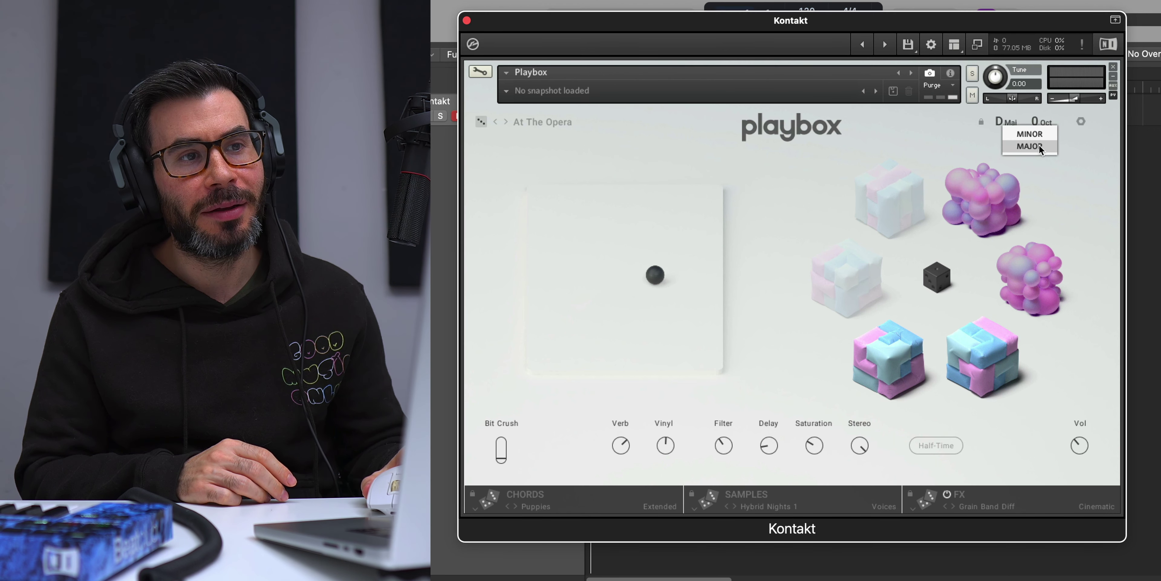
click(1001, 122)
click(1000, 122)
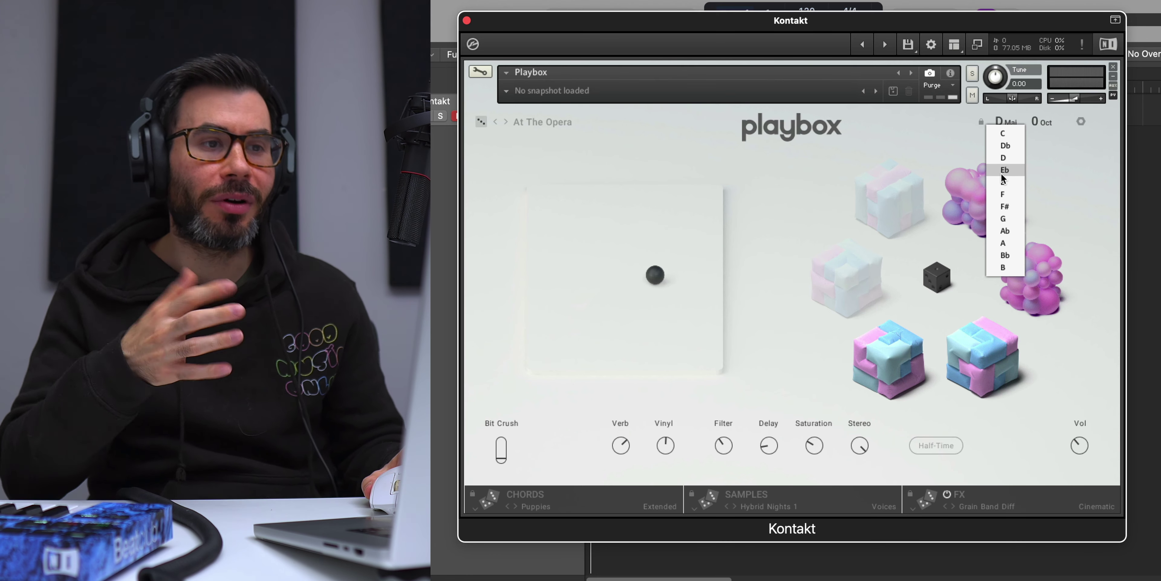
click(981, 132)
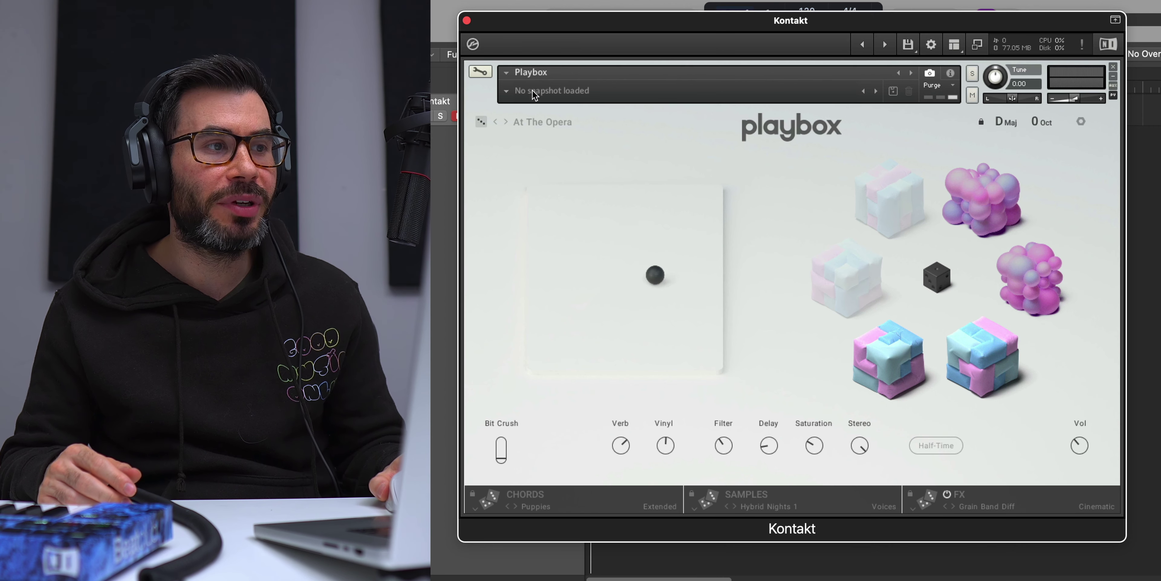
click(505, 122)
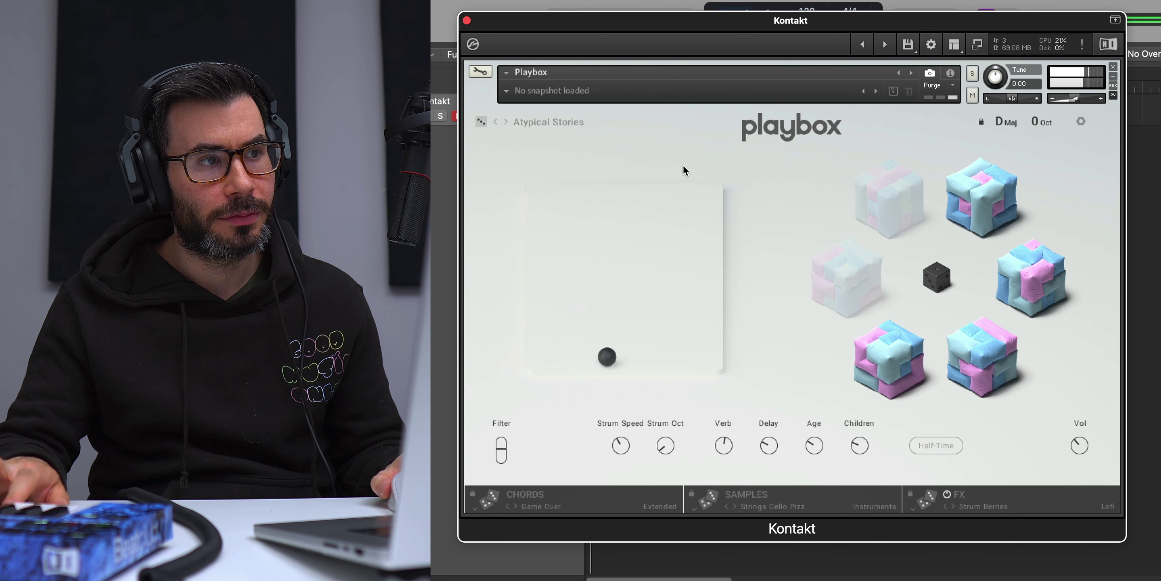
Step forward to the Bad Tipper preset and drag the XY pad ball back near centre
click(506, 122)
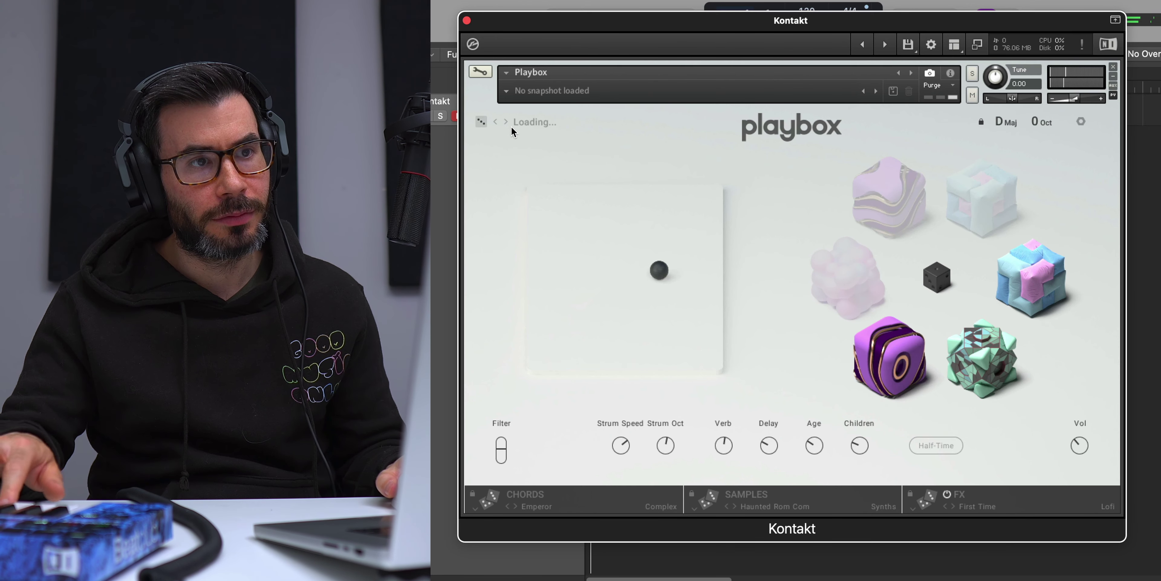
click(506, 122)
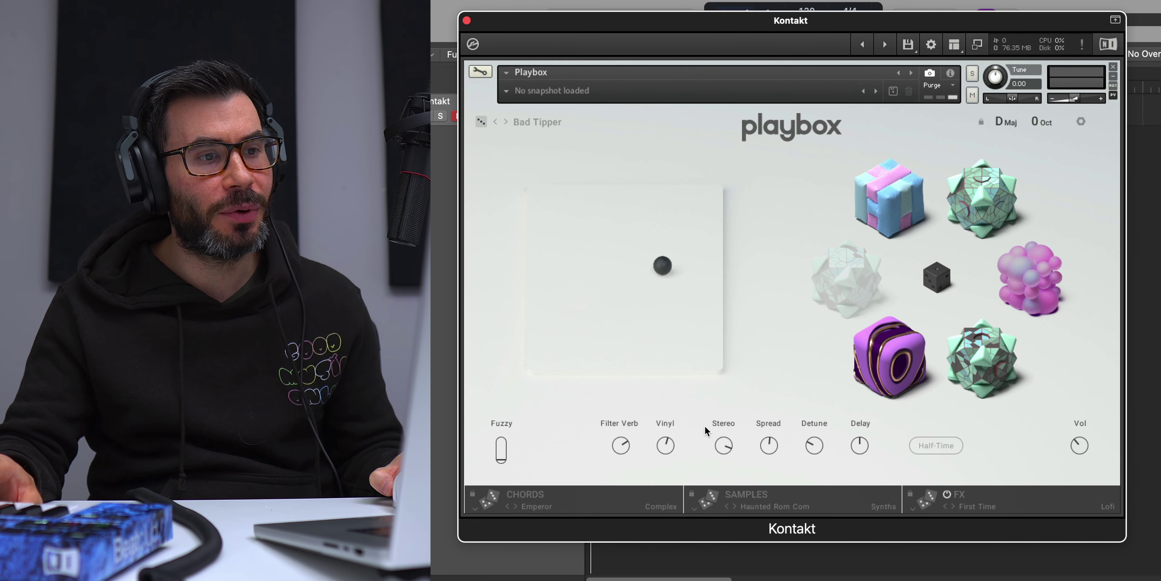
drag(657, 266, 575, 306)
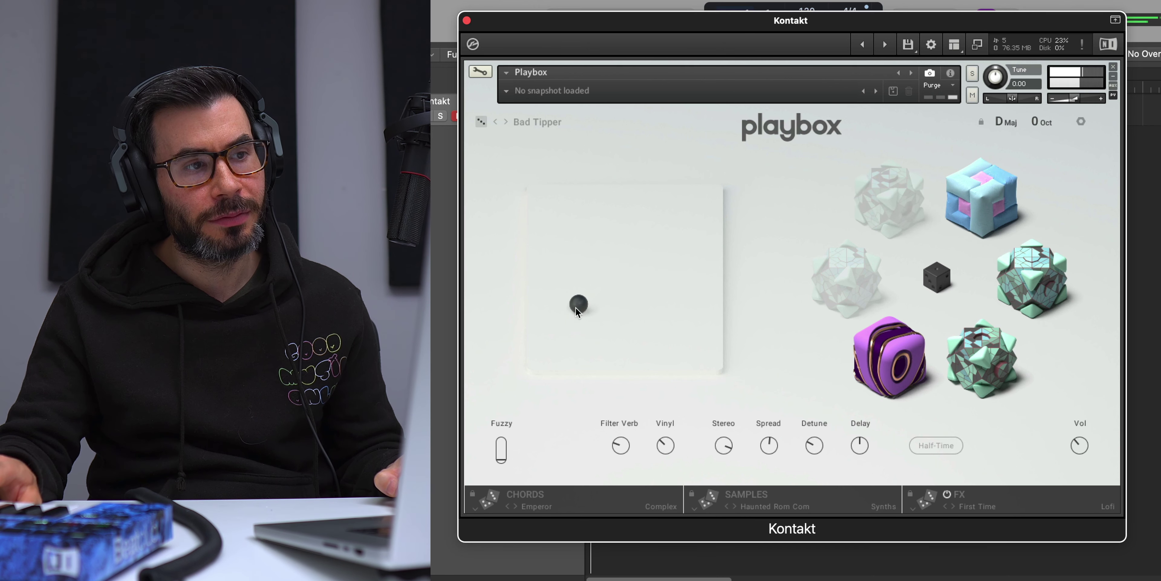
drag(552, 348, 681, 210)
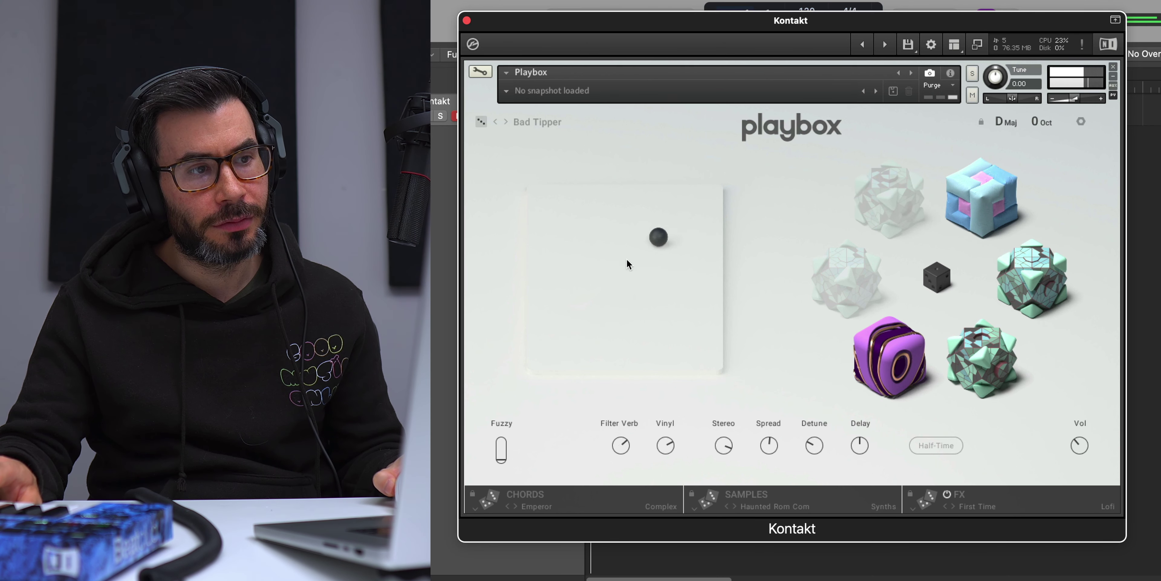
drag(553, 332, 655, 246)
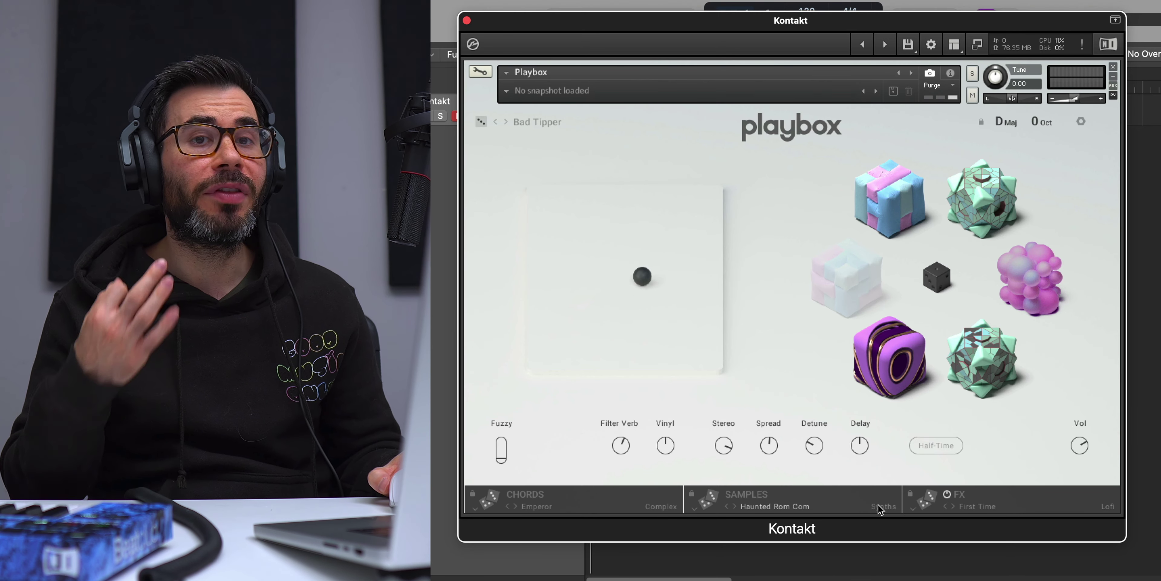
Open the Bad Tipper chord matrix and shuffle the chord order
click(604, 500)
click(603, 499)
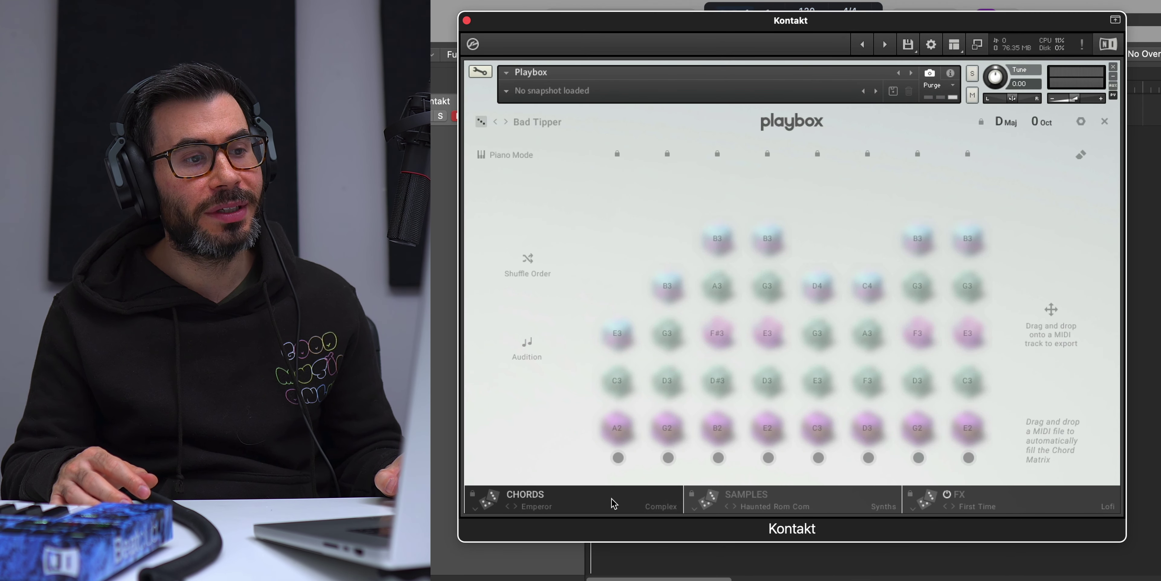
click(821, 498)
click(984, 505)
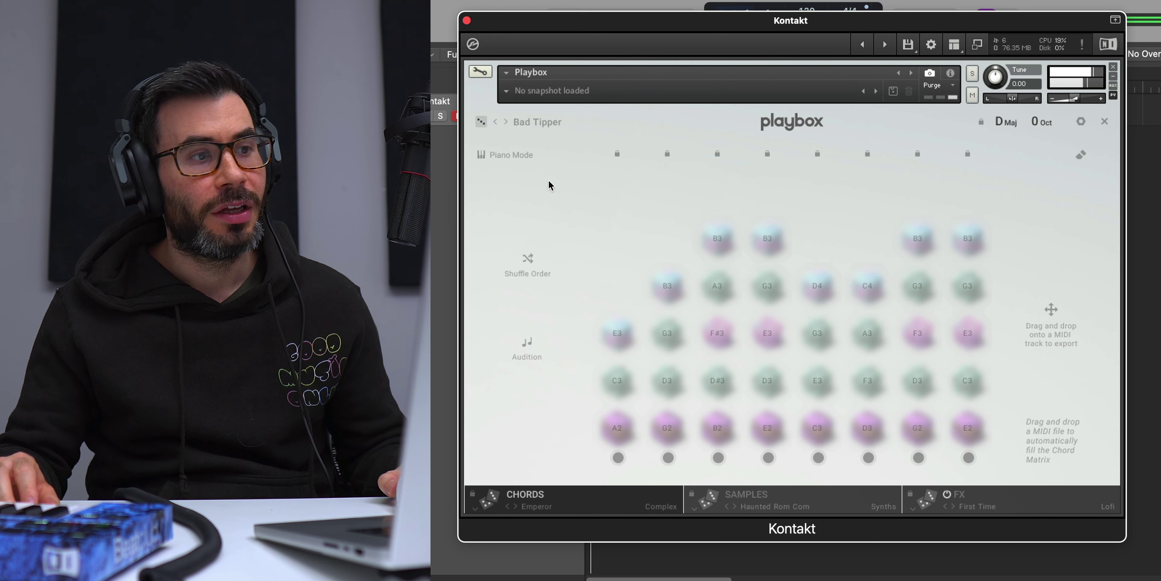
click(528, 262)
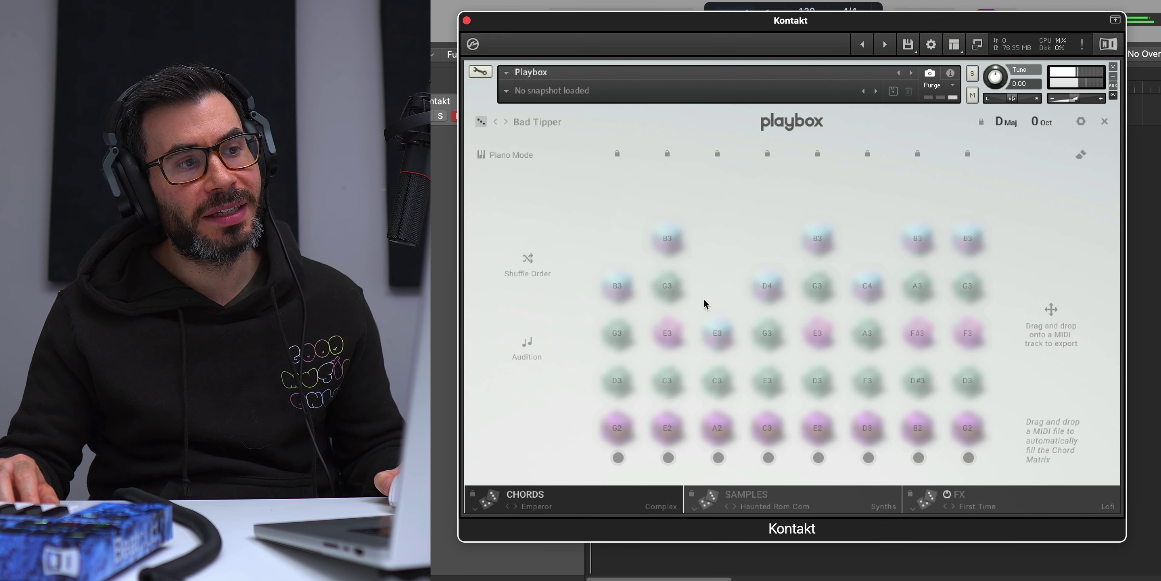
Audition the second chord and play its E3, C3, E3 and G3 notes
click(658, 341)
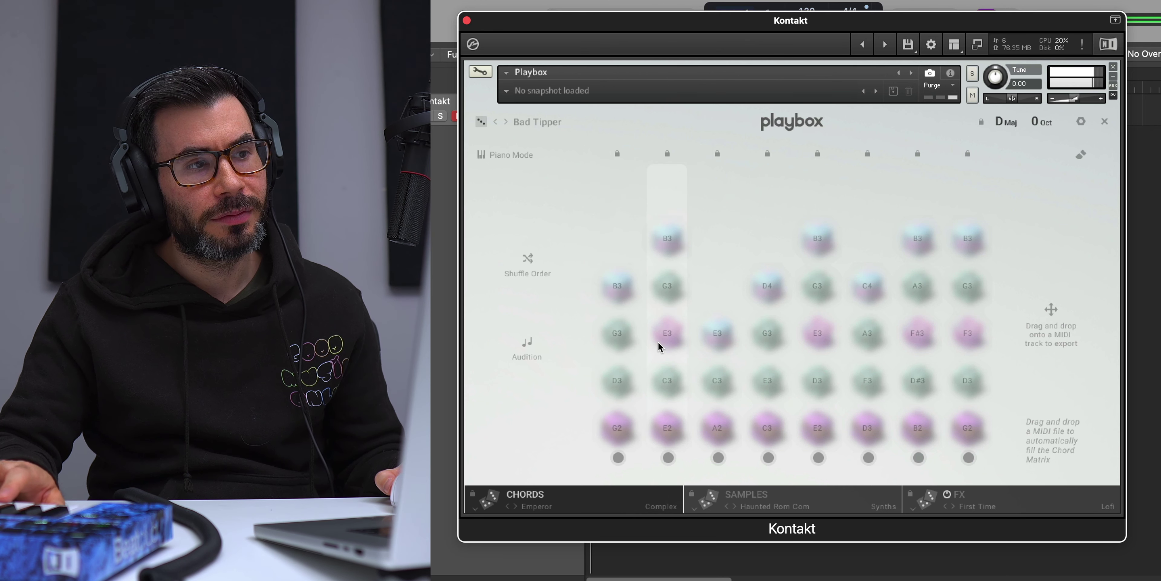
click(672, 331)
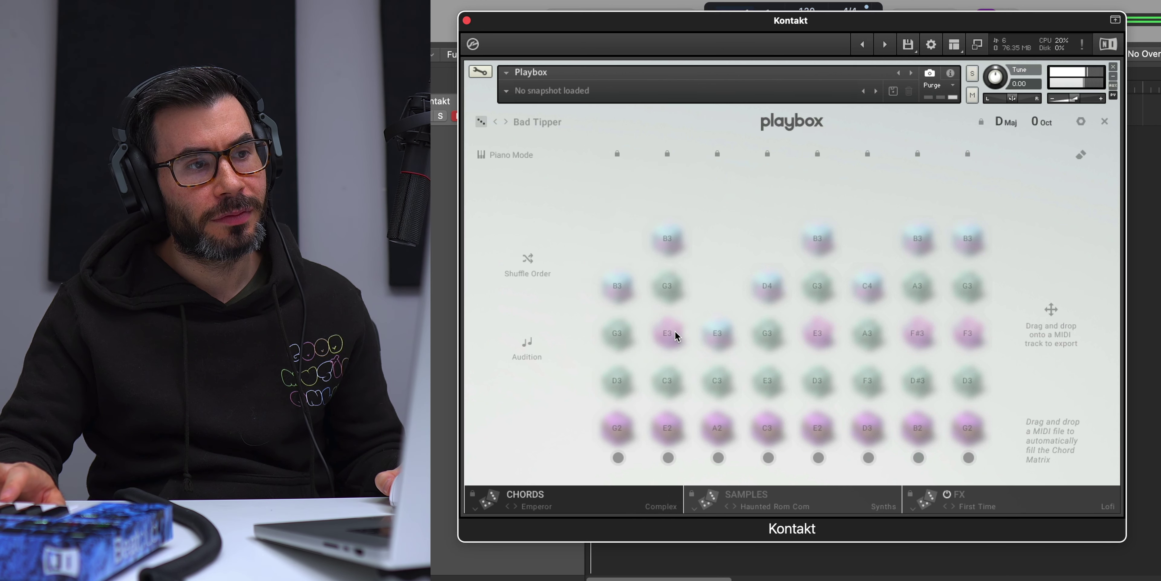
click(667, 380)
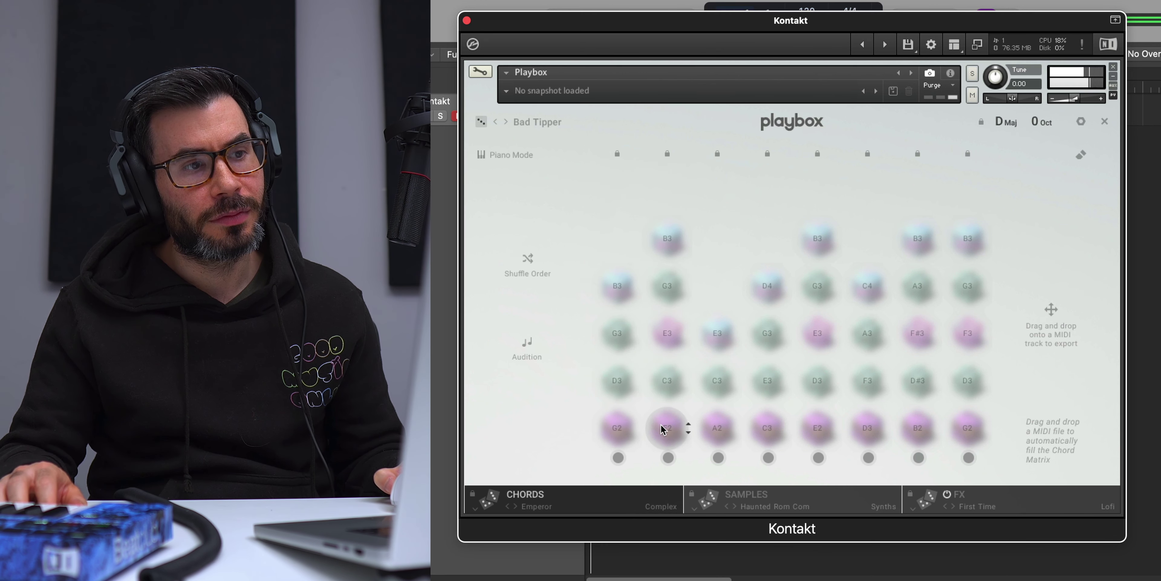
click(668, 333)
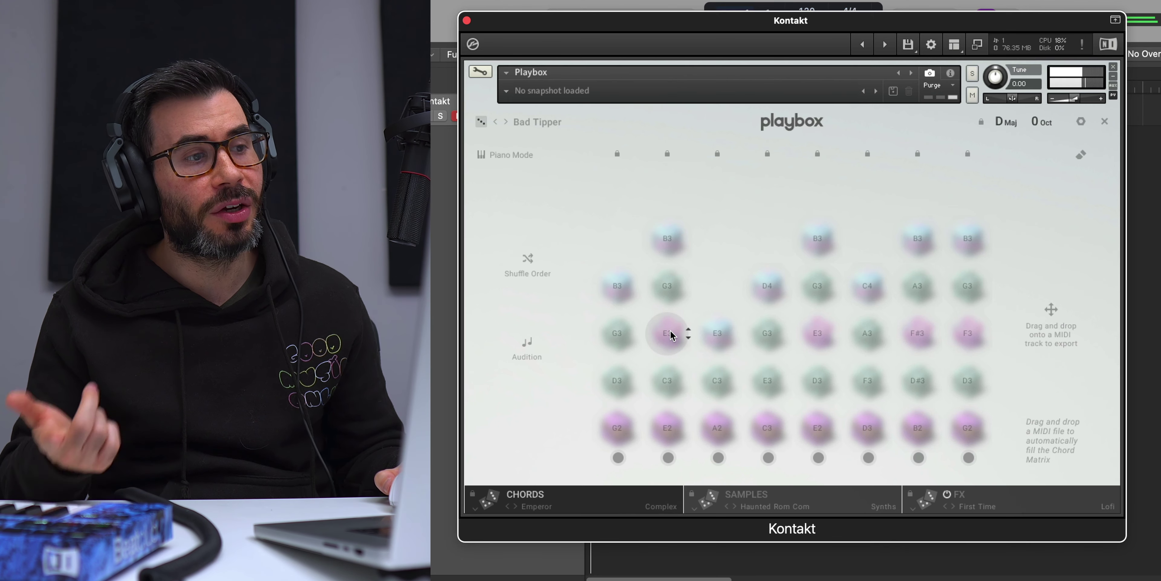
click(667, 286)
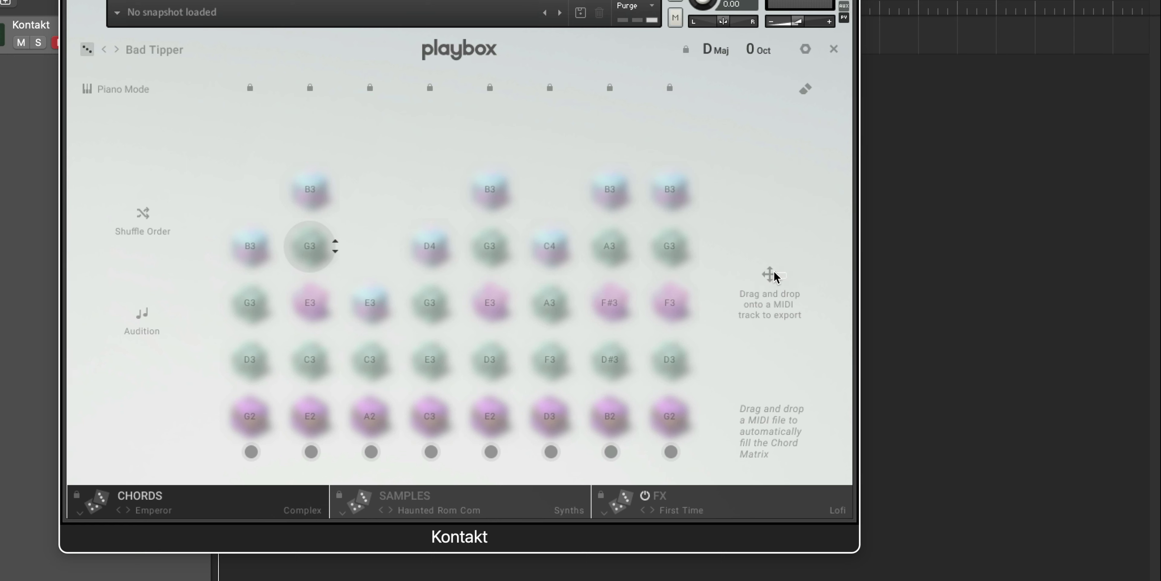
Drag the chords into a Steinway Grand Piano track as Playground_Emperor MIDI, without tempo, and open its notes
drag(775, 276, 920, 124)
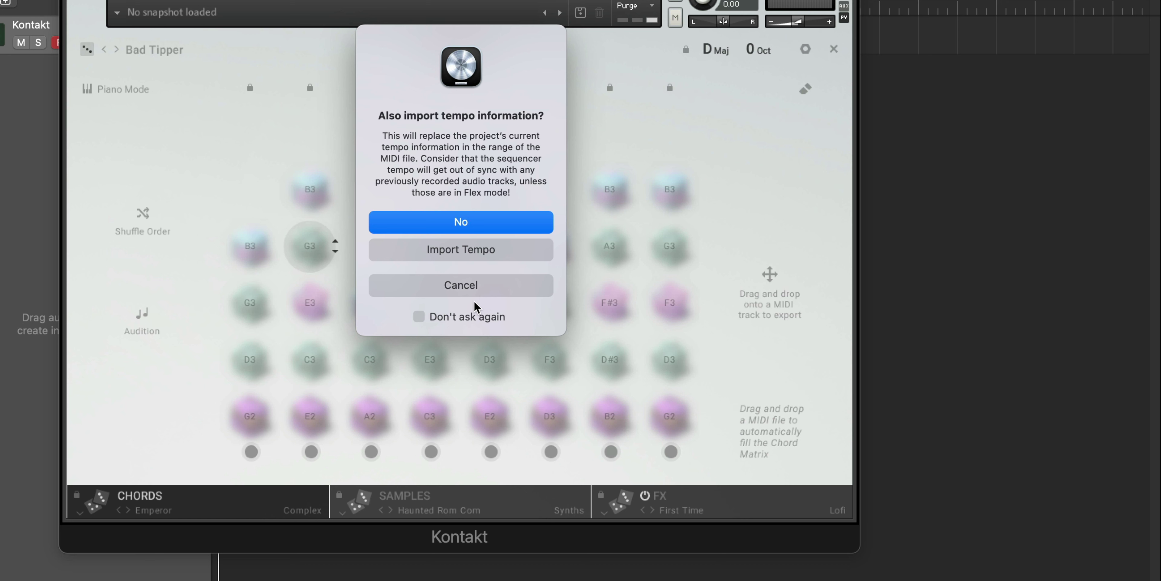
click(479, 220)
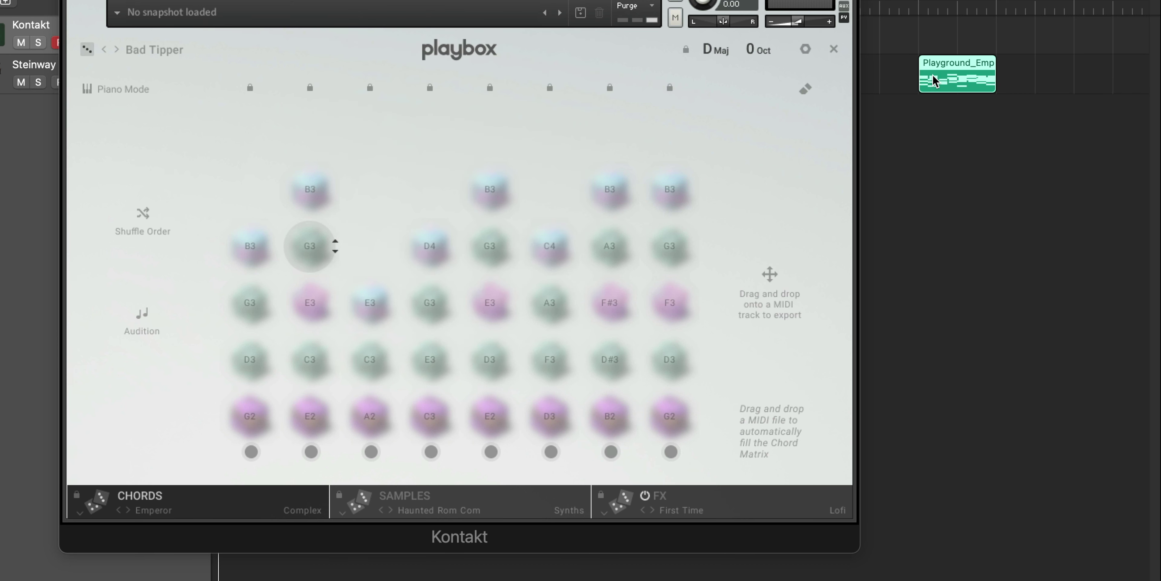
double_click(933, 80)
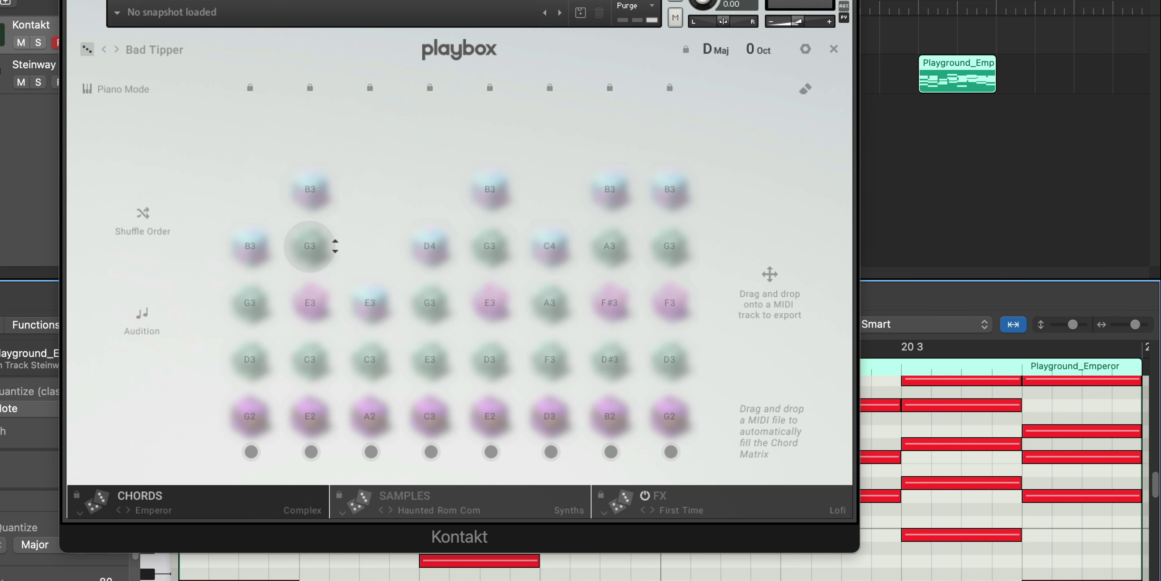
click(185, 97)
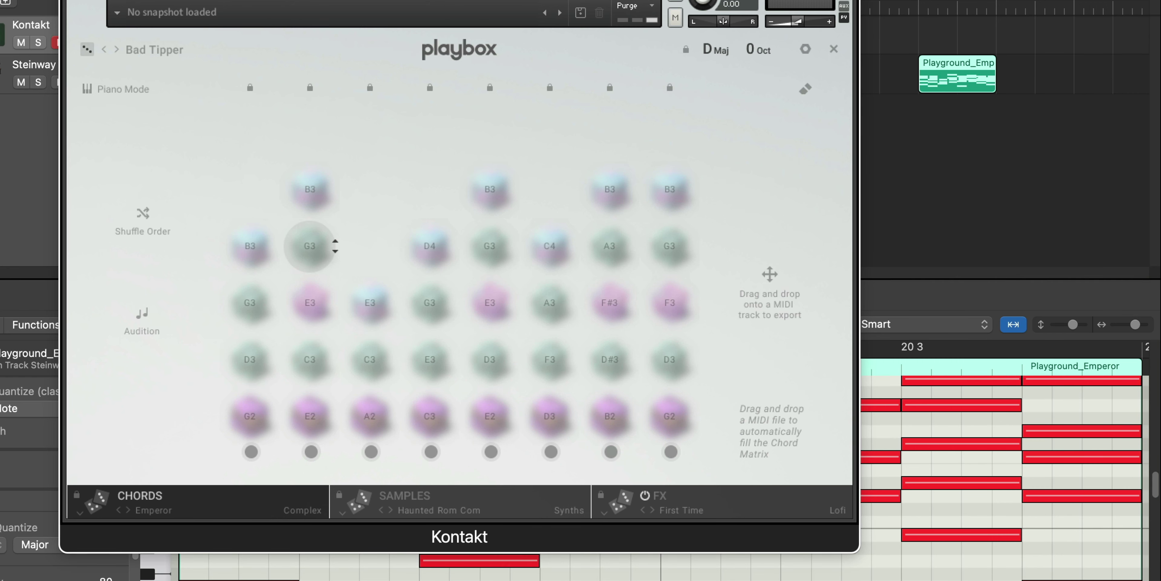
key(super+w)
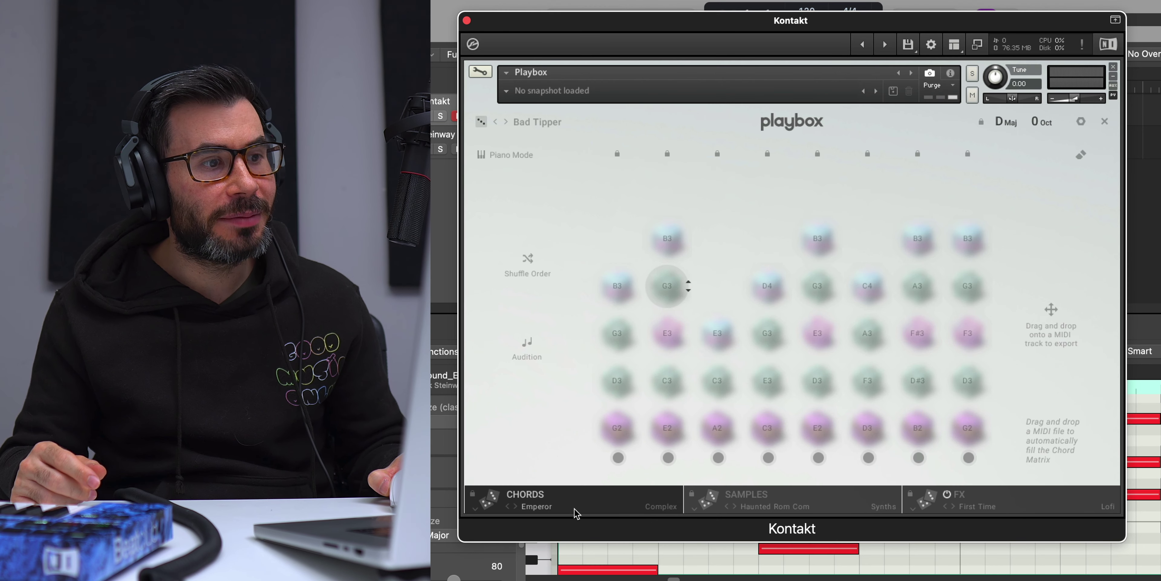
Browse the chord set categories and load the Extended Moist August chord set
click(576, 505)
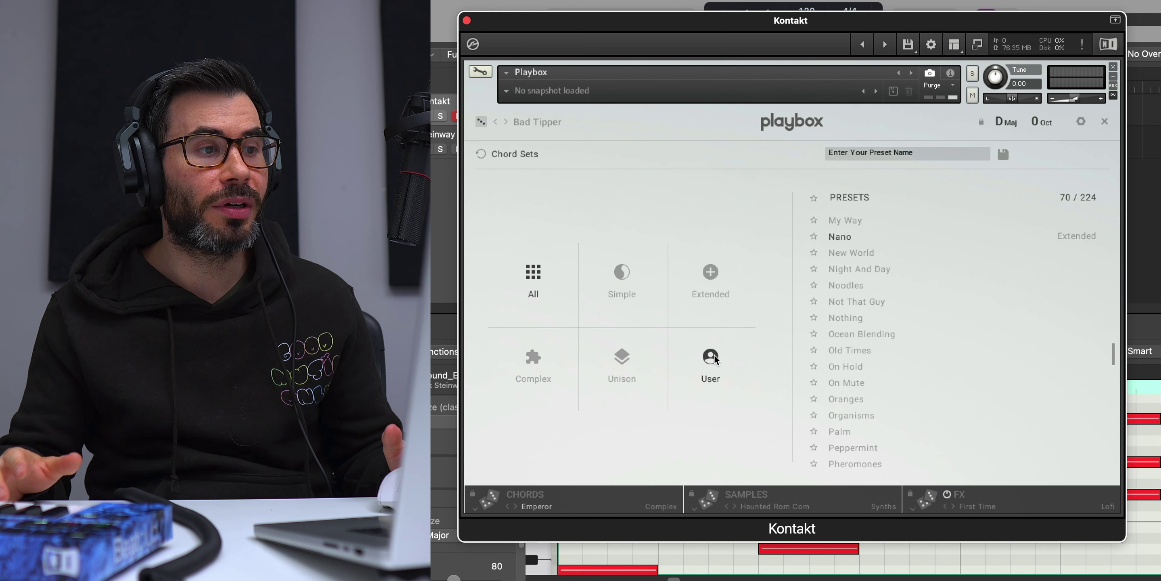
click(622, 277)
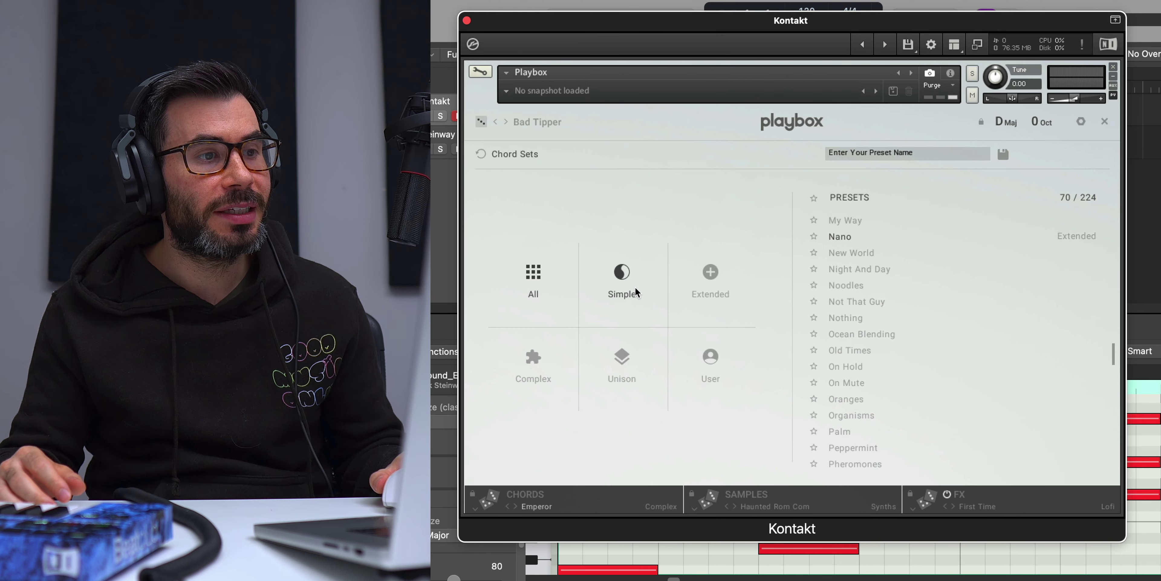
click(693, 289)
click(547, 355)
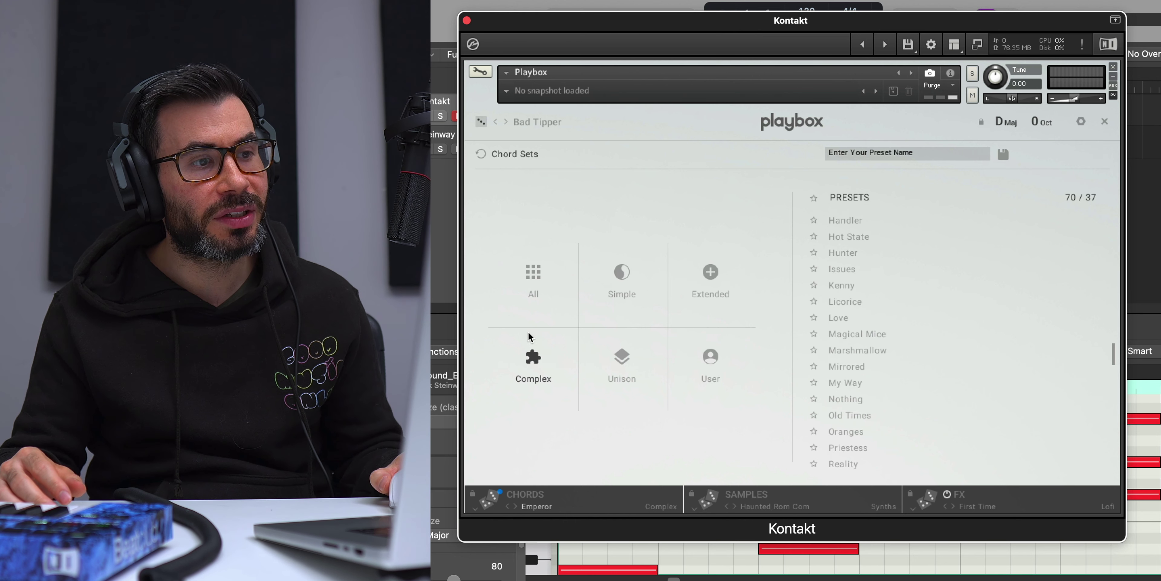
click(628, 362)
click(720, 362)
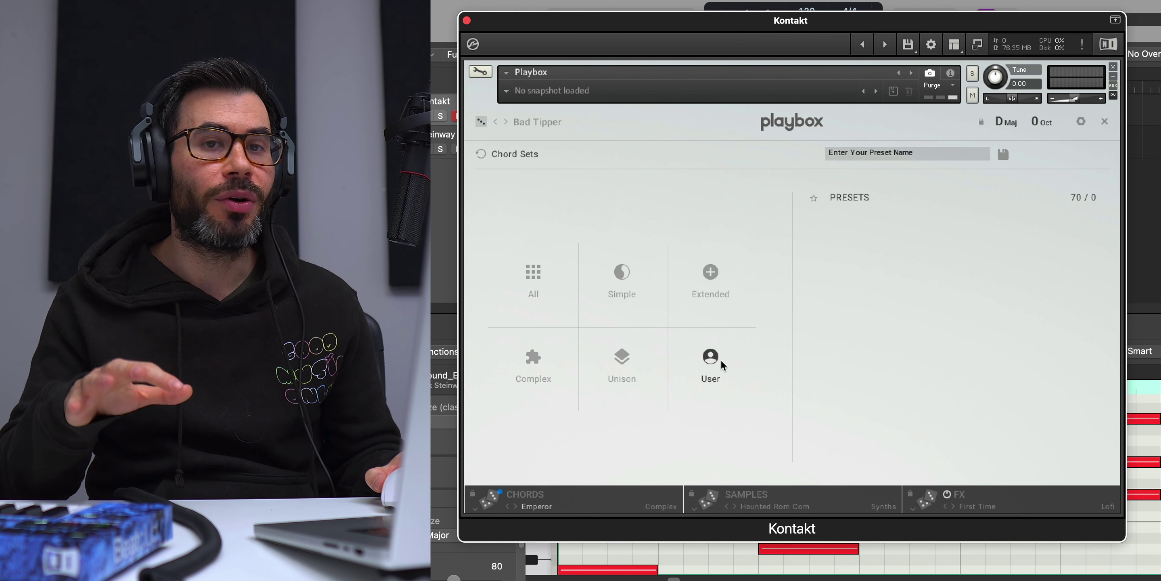
click(707, 283)
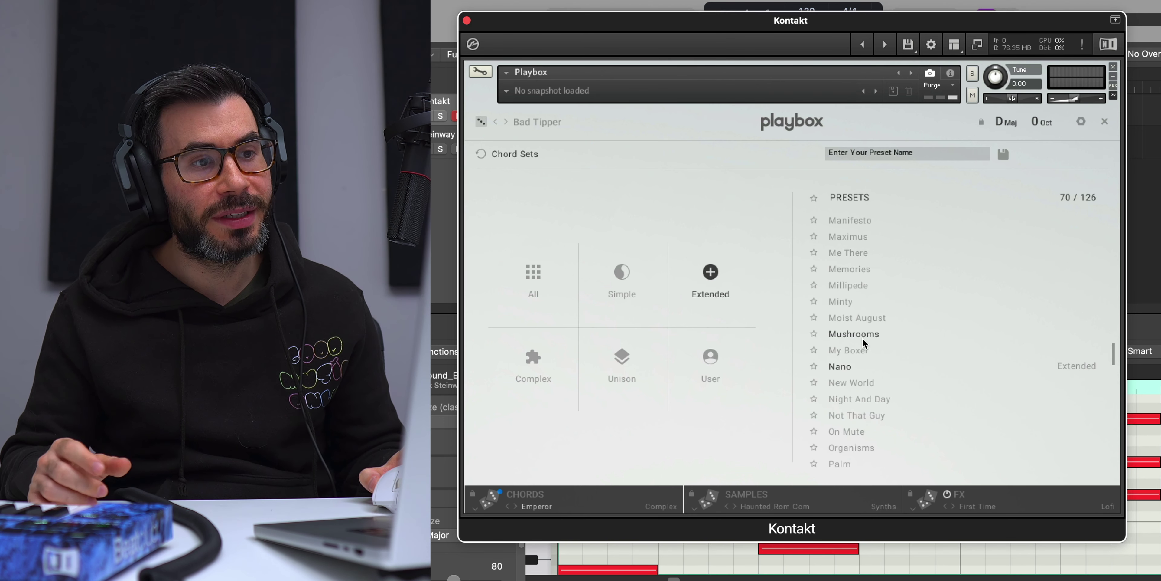
click(866, 318)
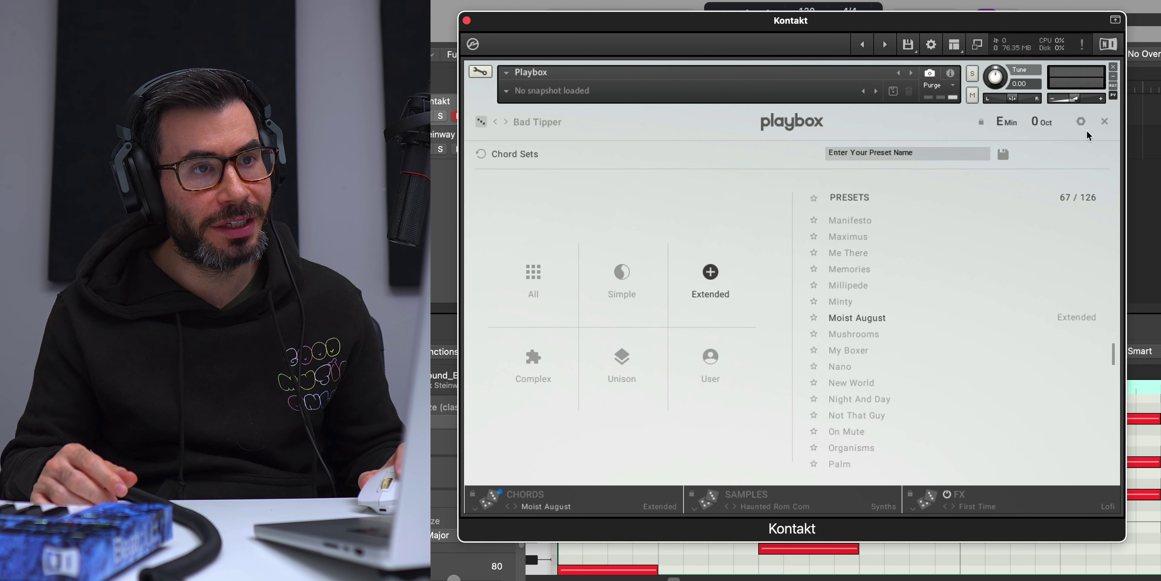
click(1105, 122)
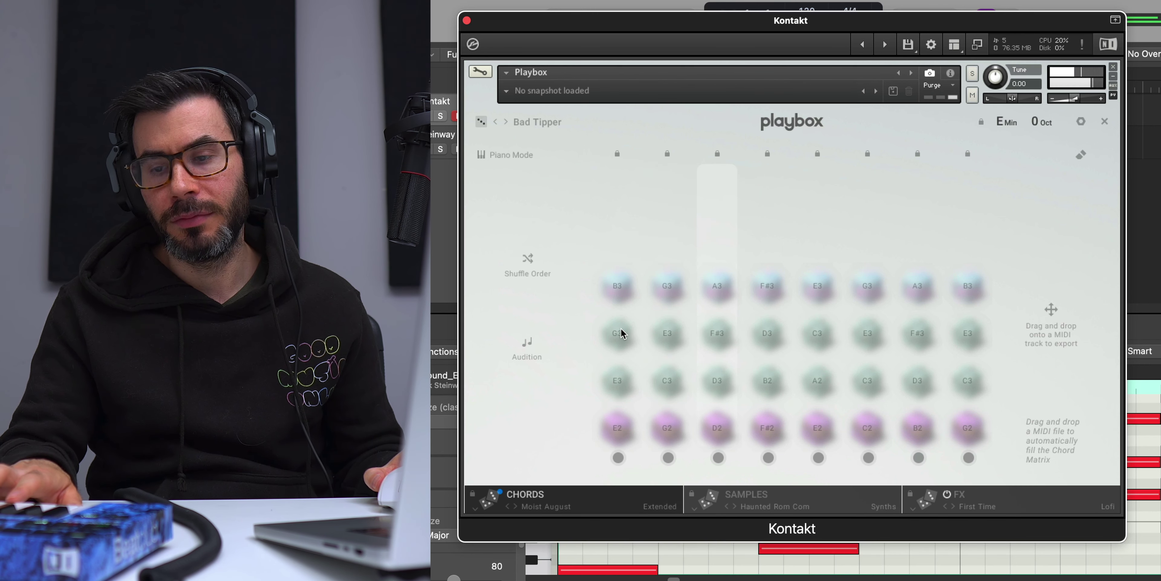
Step through Mushrooms and My Boxer, then load the Complex Oranges chord set in G minor
click(516, 507)
click(516, 507)
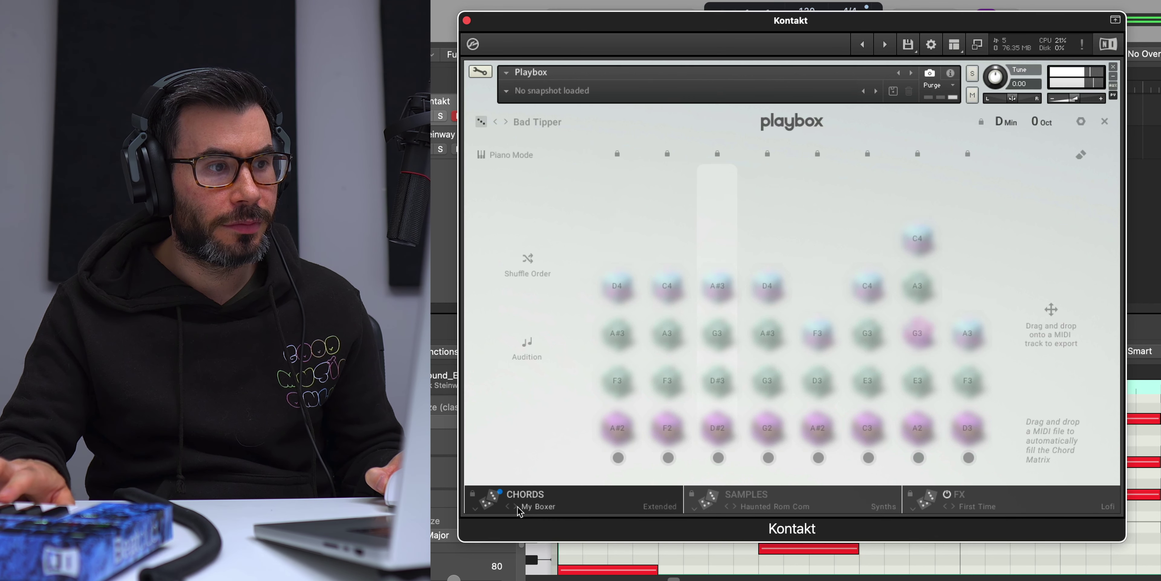
click(517, 506)
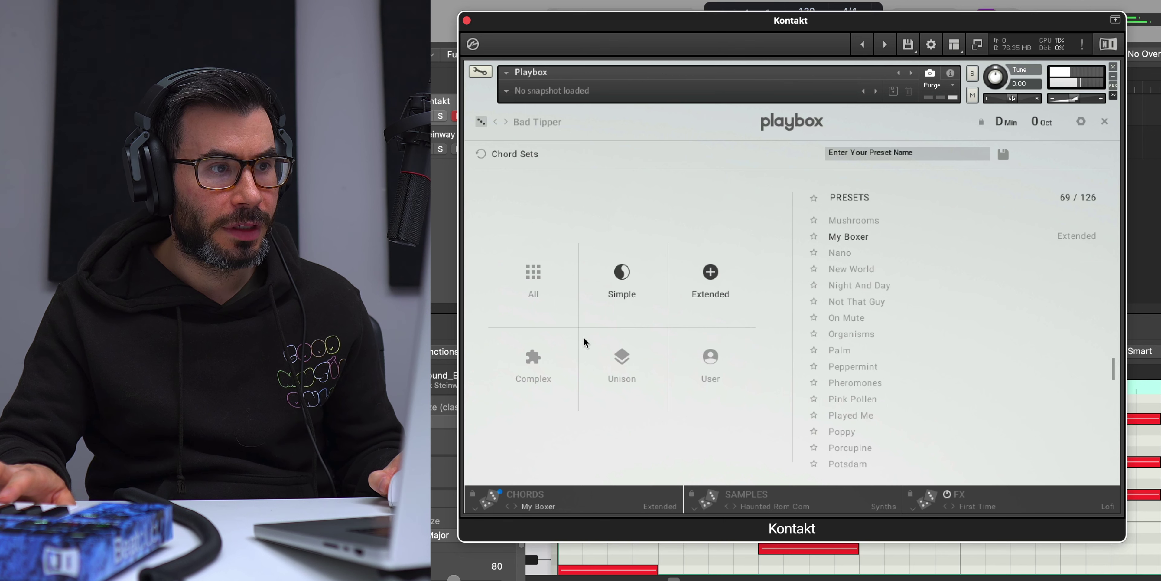
click(532, 377)
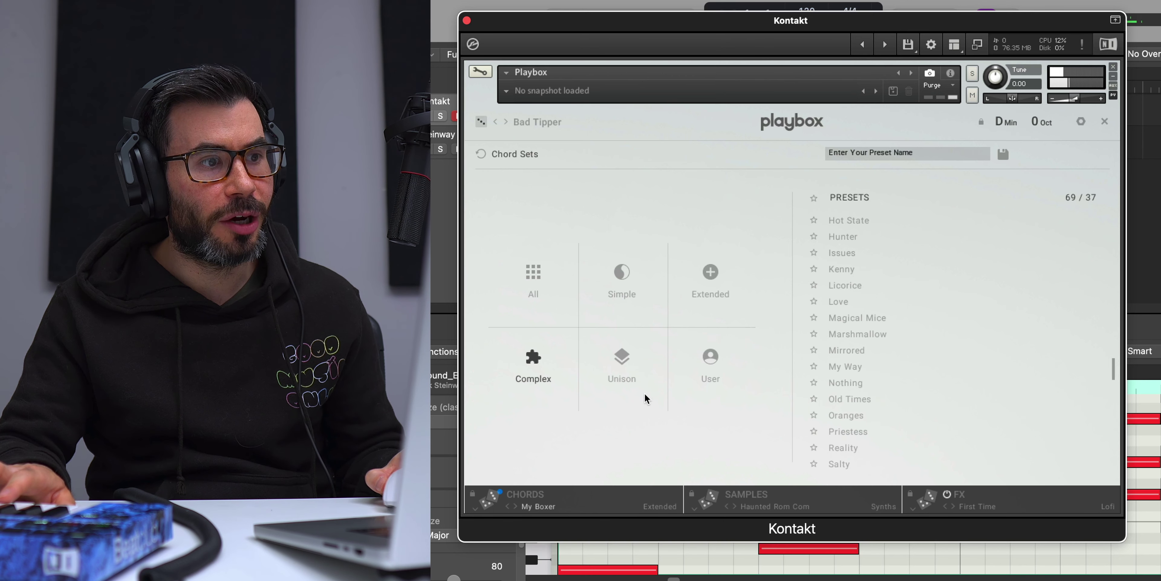
click(851, 415)
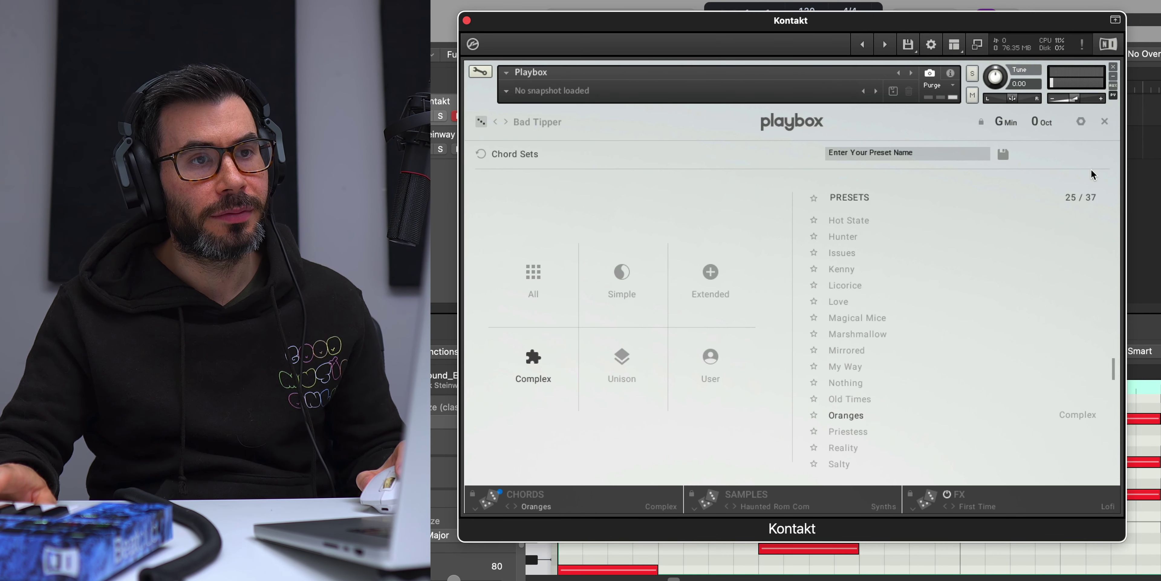
click(1105, 121)
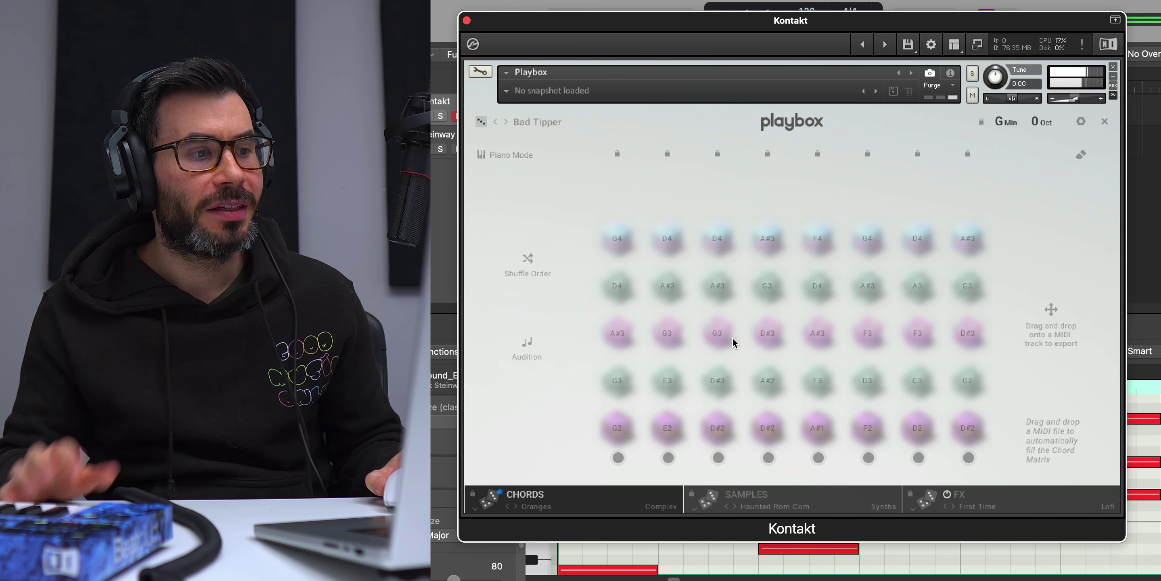
Show the sample cubes and set the fourth row's category to Noises
click(758, 498)
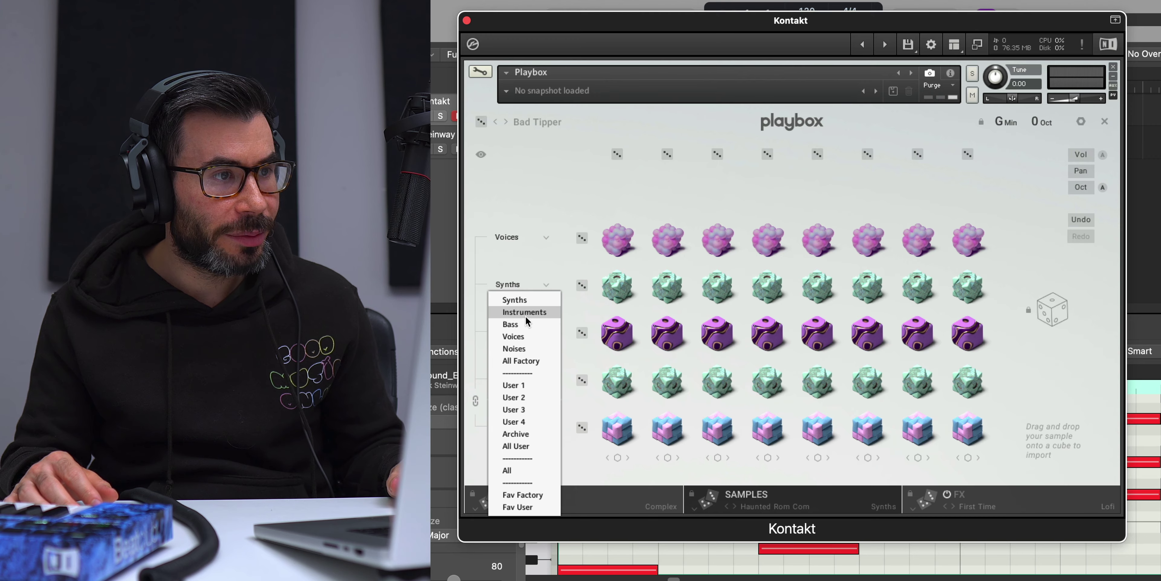
click(525, 314)
click(583, 380)
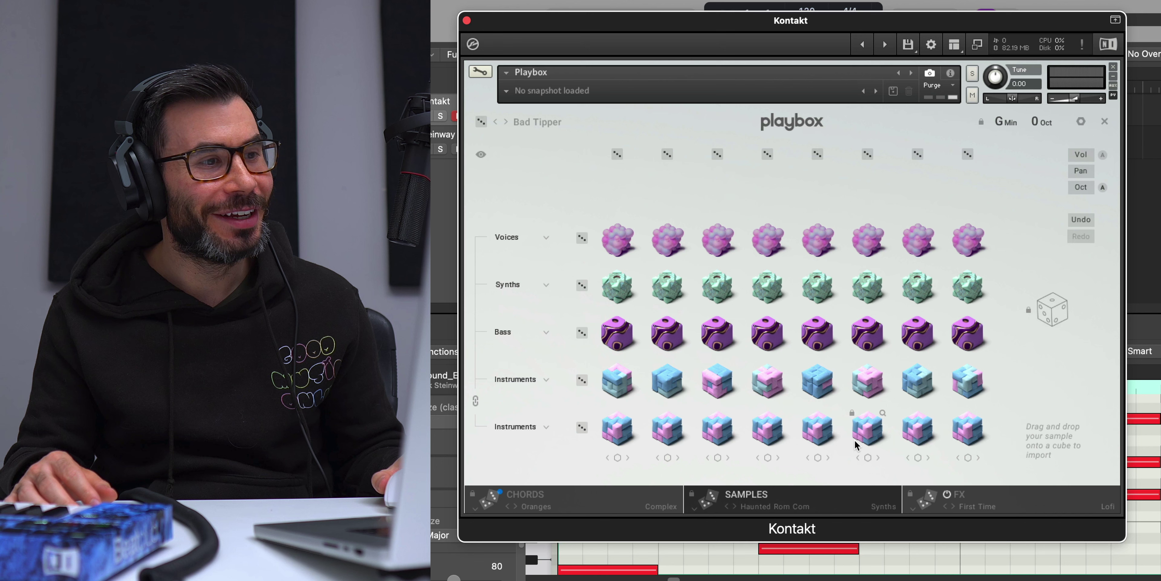
click(541, 380)
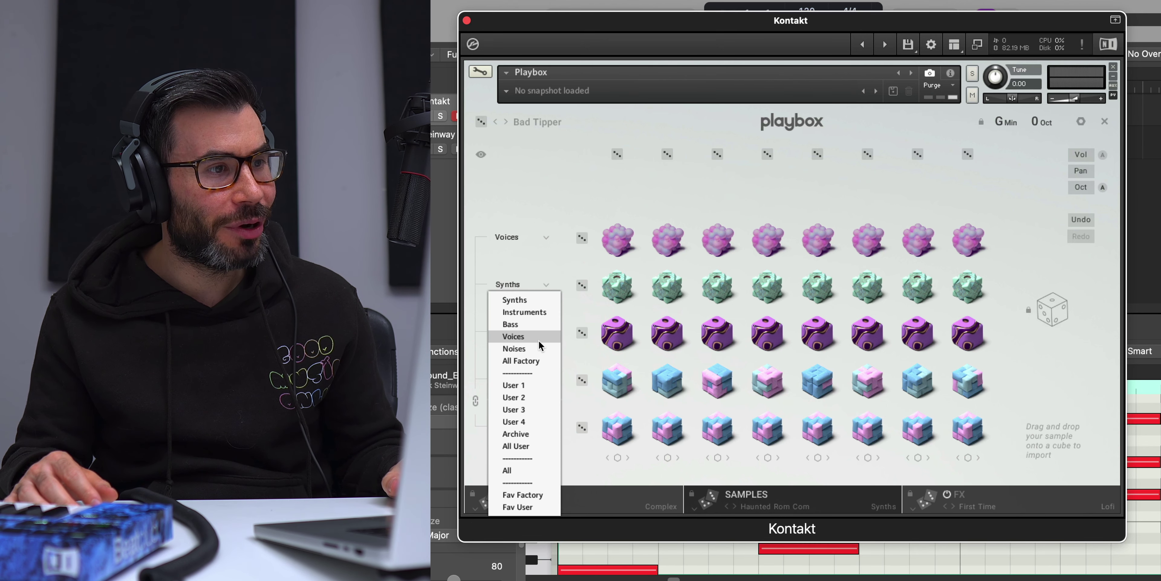
click(515, 348)
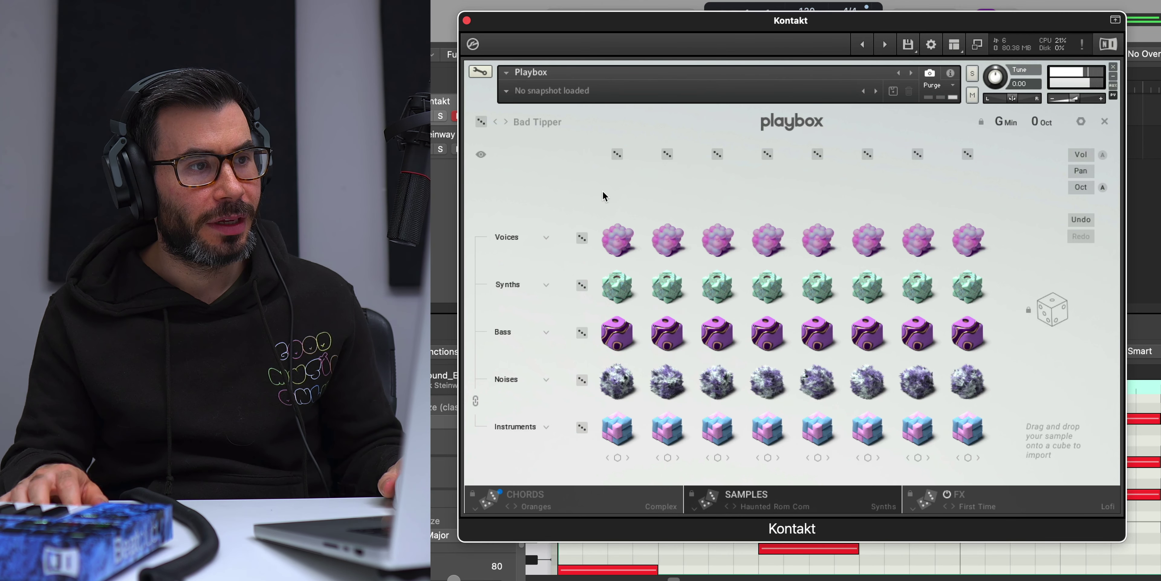
Randomize the Synths row, then reroll all rows three times, landing on Italian Nonna
click(581, 286)
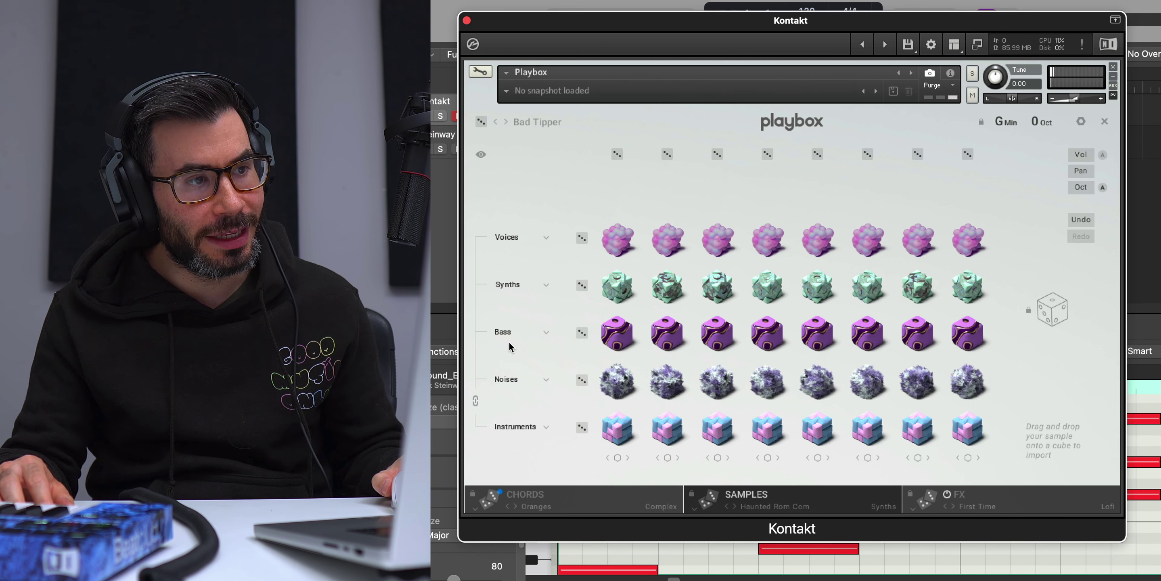
click(1041, 315)
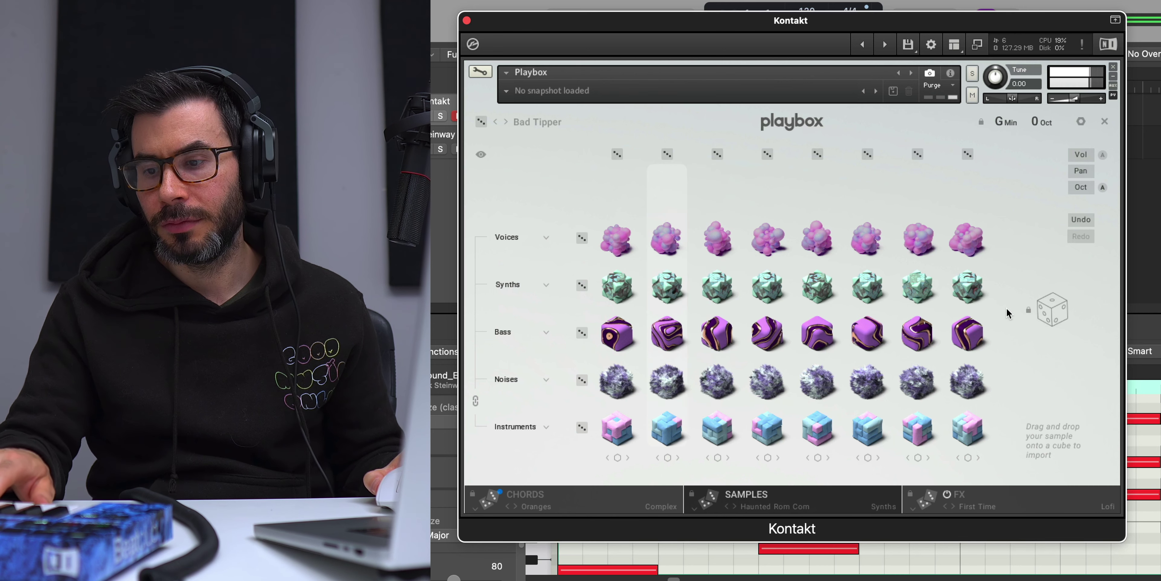
click(1053, 311)
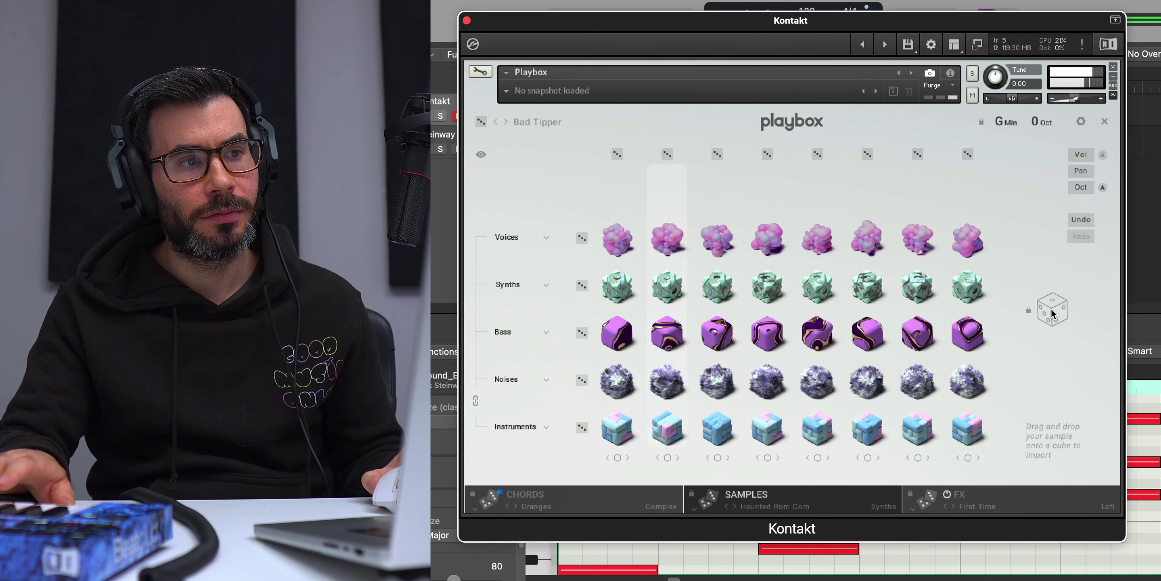
click(1052, 311)
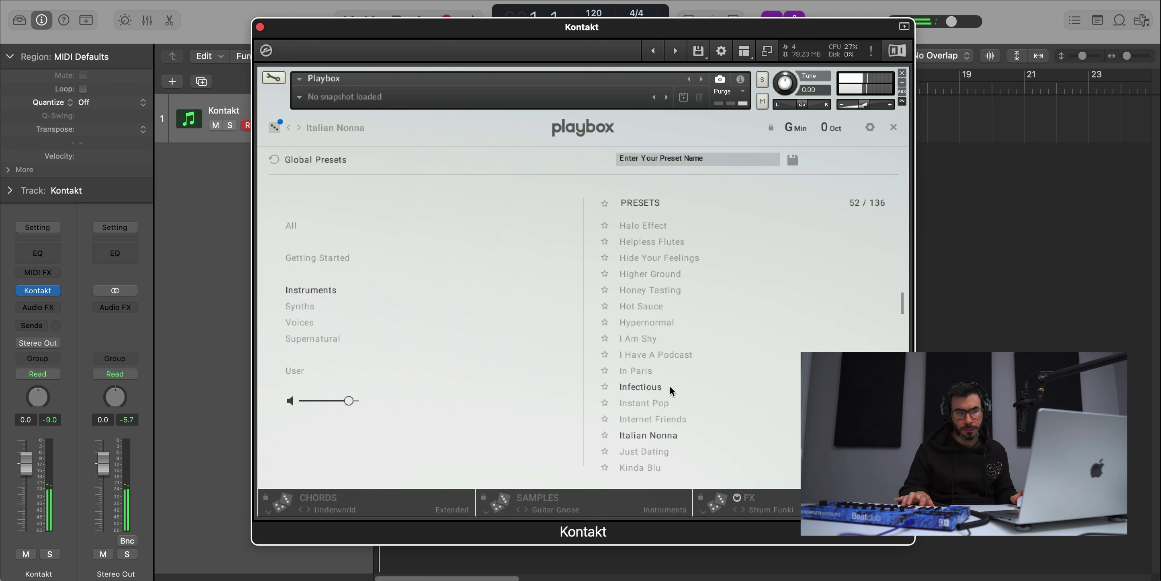
Open the FX page and show the Strum effect's Up-pattern settings
click(775, 498)
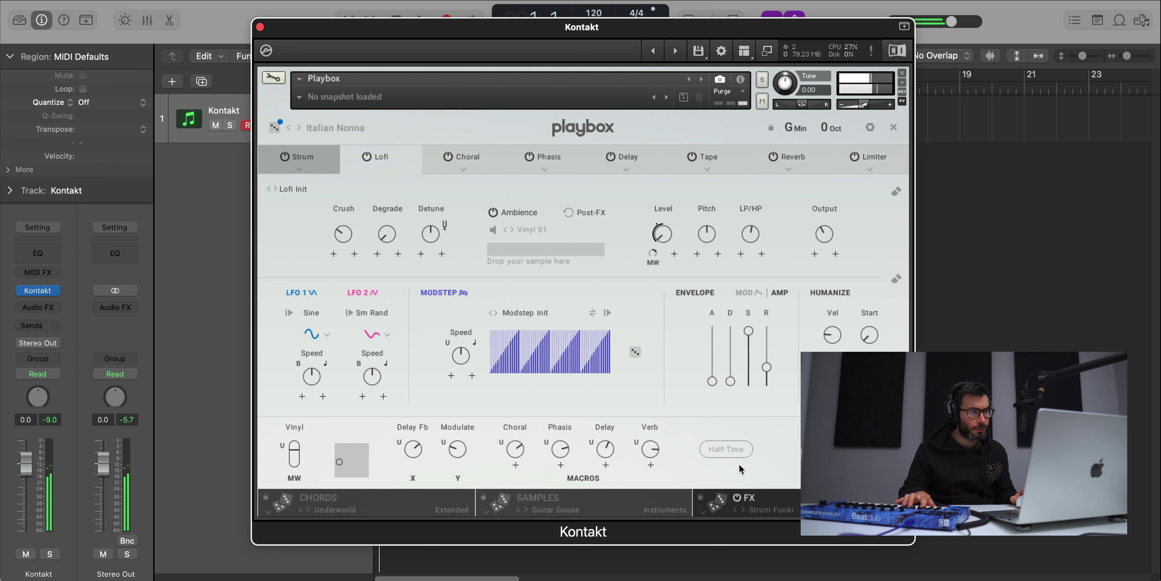
click(307, 160)
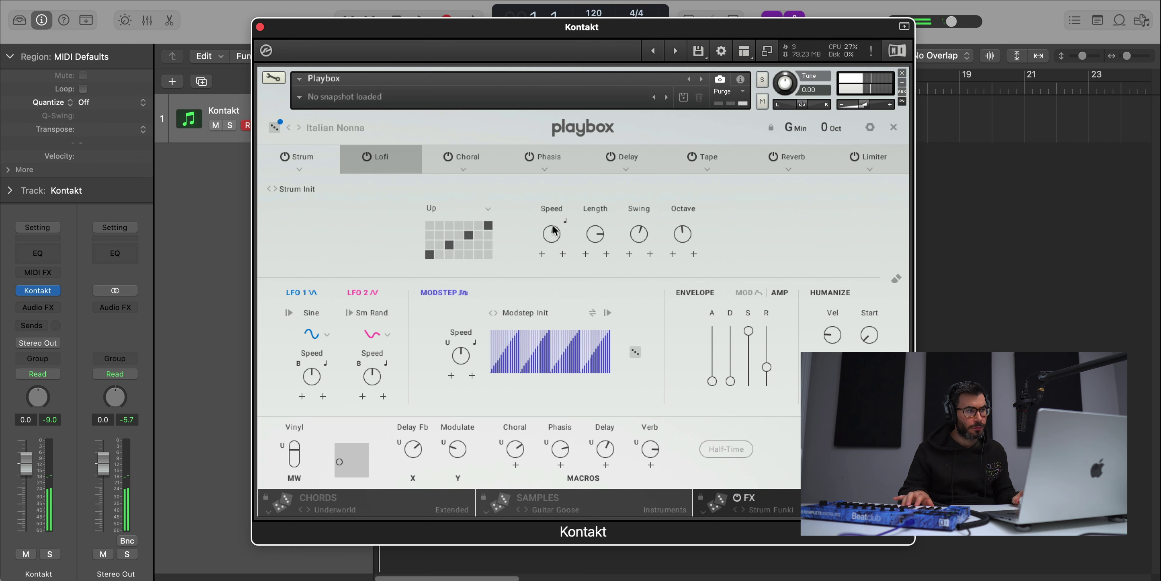
Close the FX page and turn on Half-Time playback
click(892, 128)
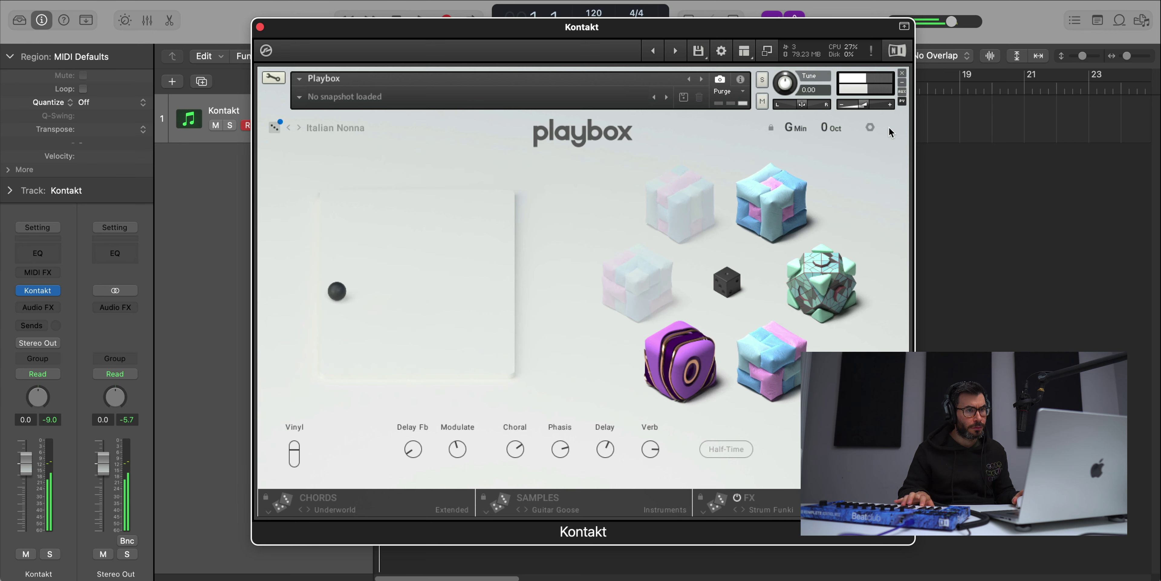
click(734, 449)
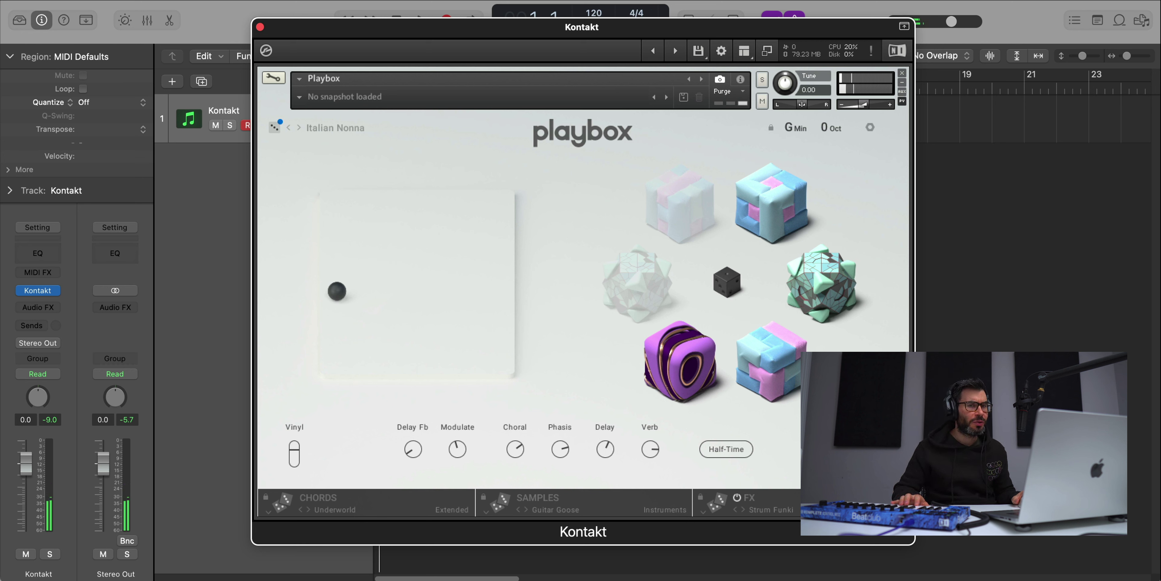
Close the Kontakt window and change the project tempo from 120 to 135 BPM
click(260, 27)
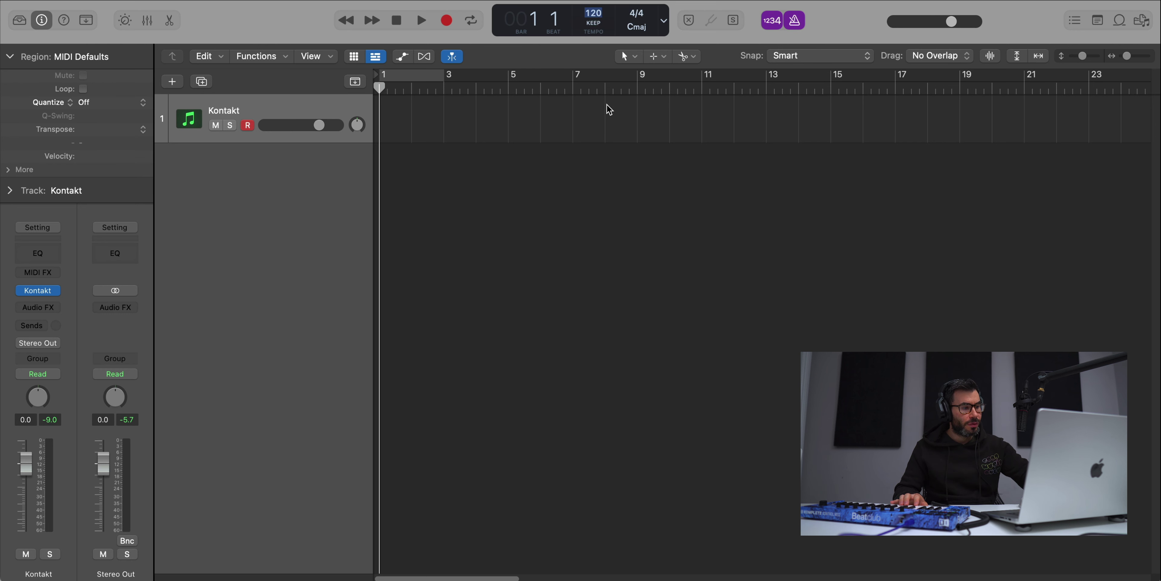
text(135)
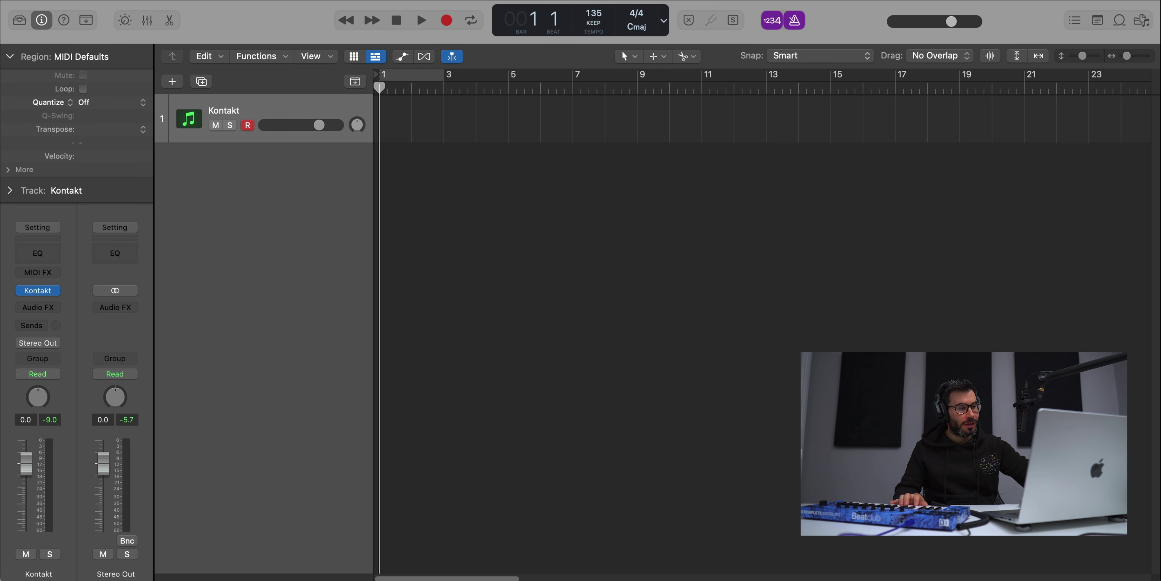
text(r)
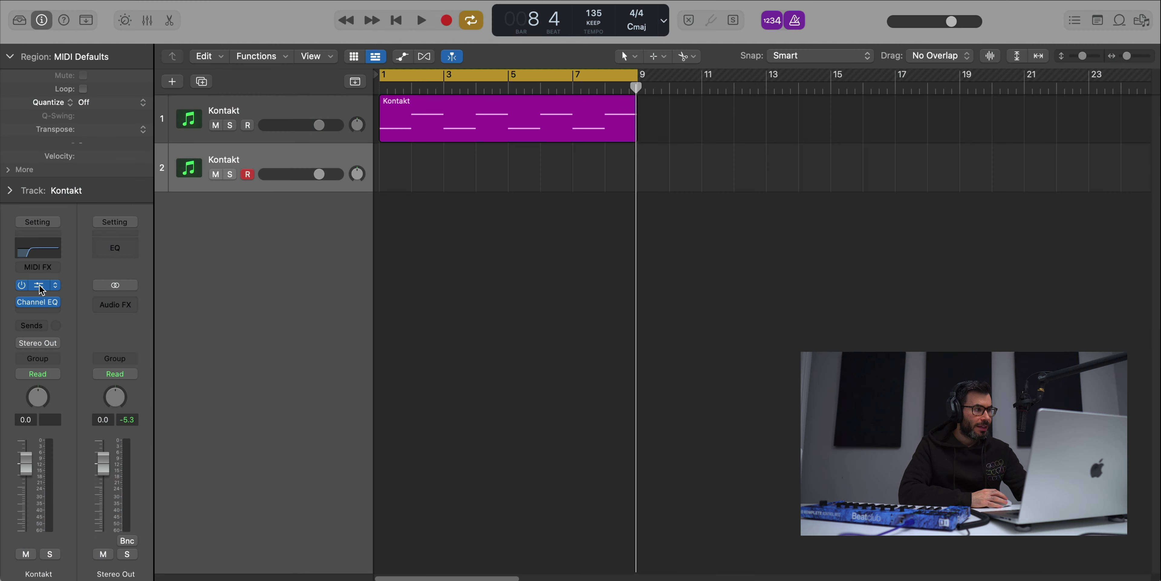
Load the Melt Away preset into track 2's Playbox, then close the Kontakt window
click(39, 285)
drag(833, 180, 677, 30)
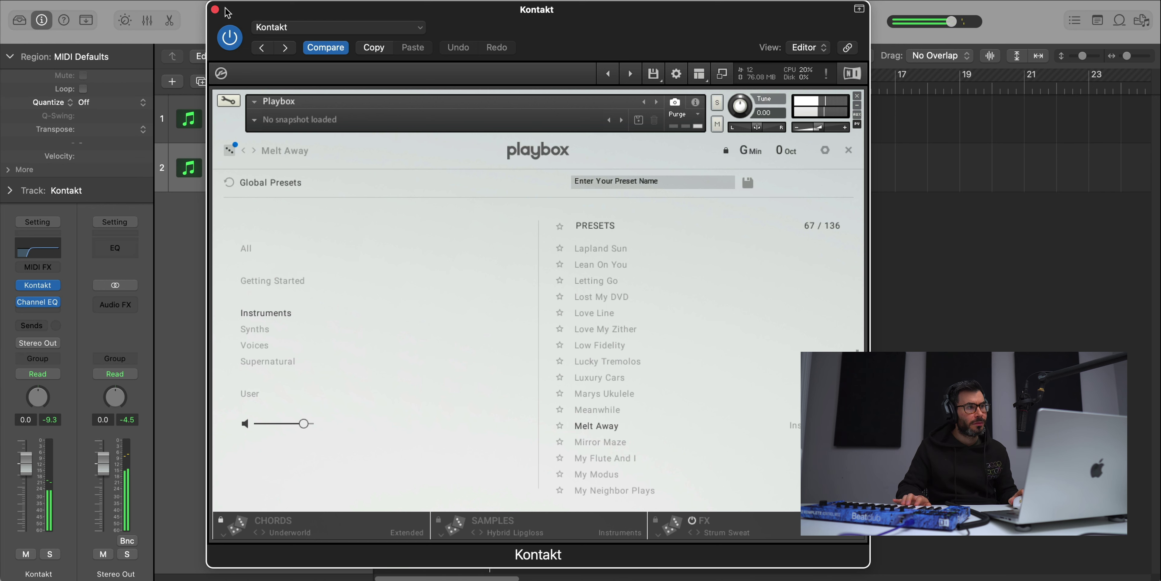
click(215, 9)
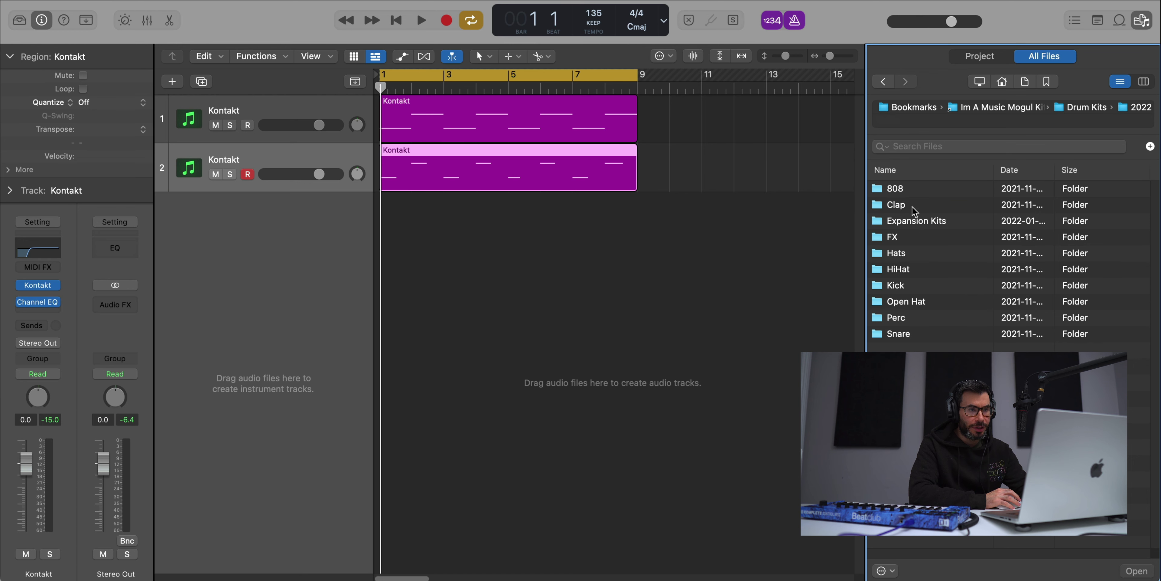
From Expansion Kits > 03.2022, drag '2022 Perc - Use as a Snare' into a new Drum Machine Designer track
double_click(917, 221)
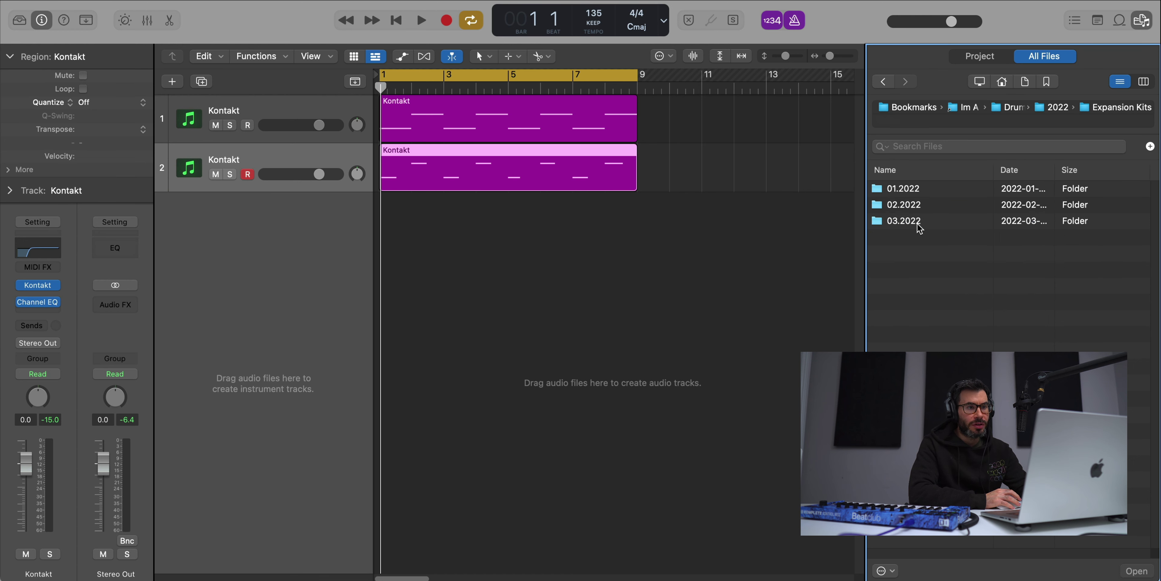
double_click(904, 221)
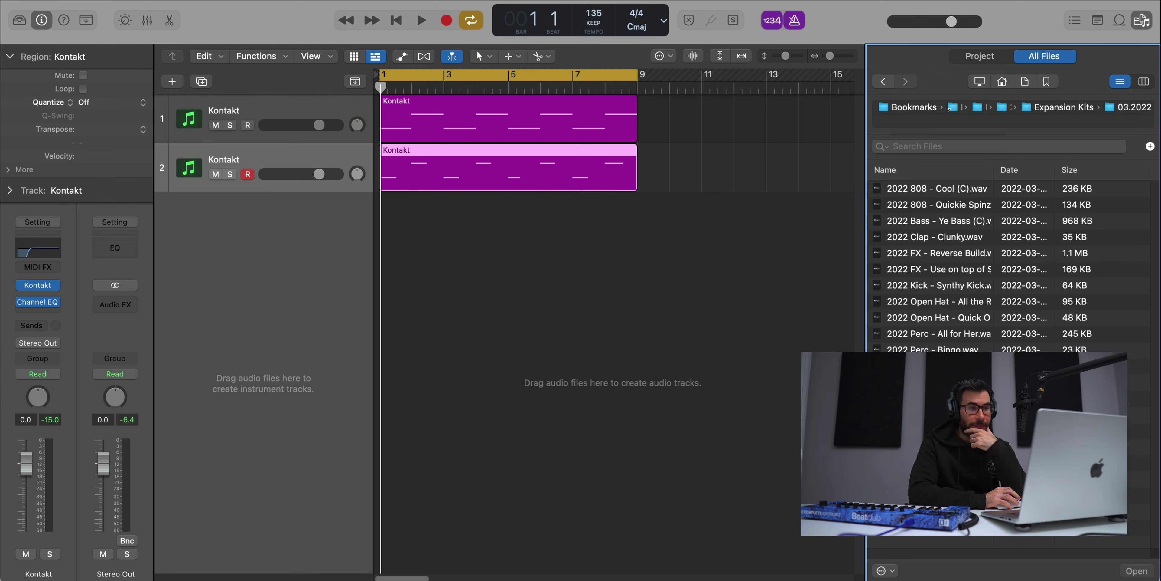
drag(924, 479, 290, 265)
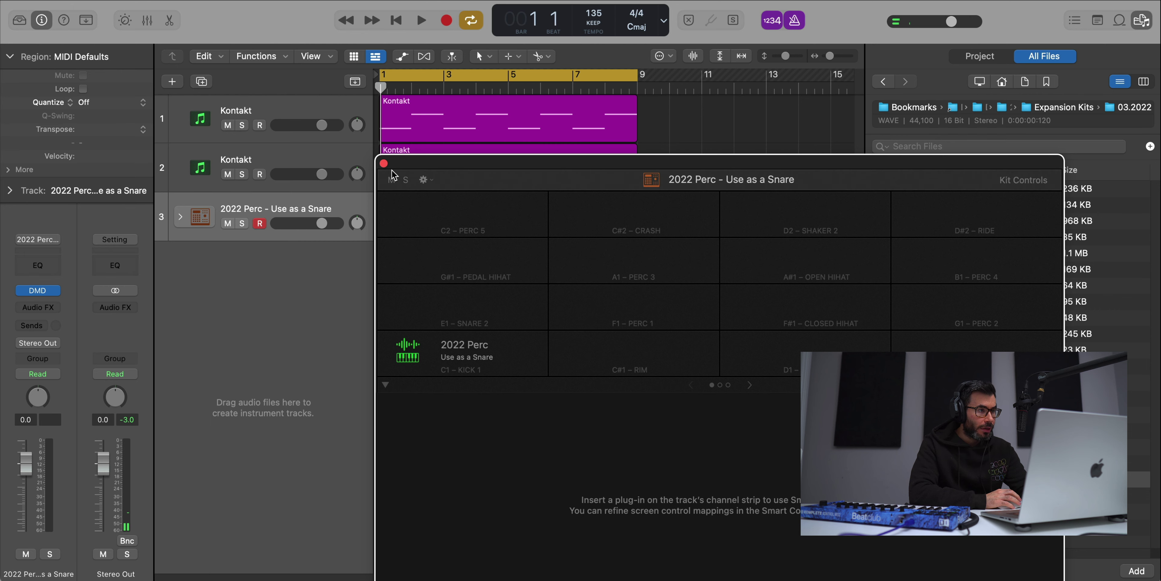
Create a snare pattern region triggering on step 9 and play it back
click(384, 163)
click(180, 216)
right_click(395, 253)
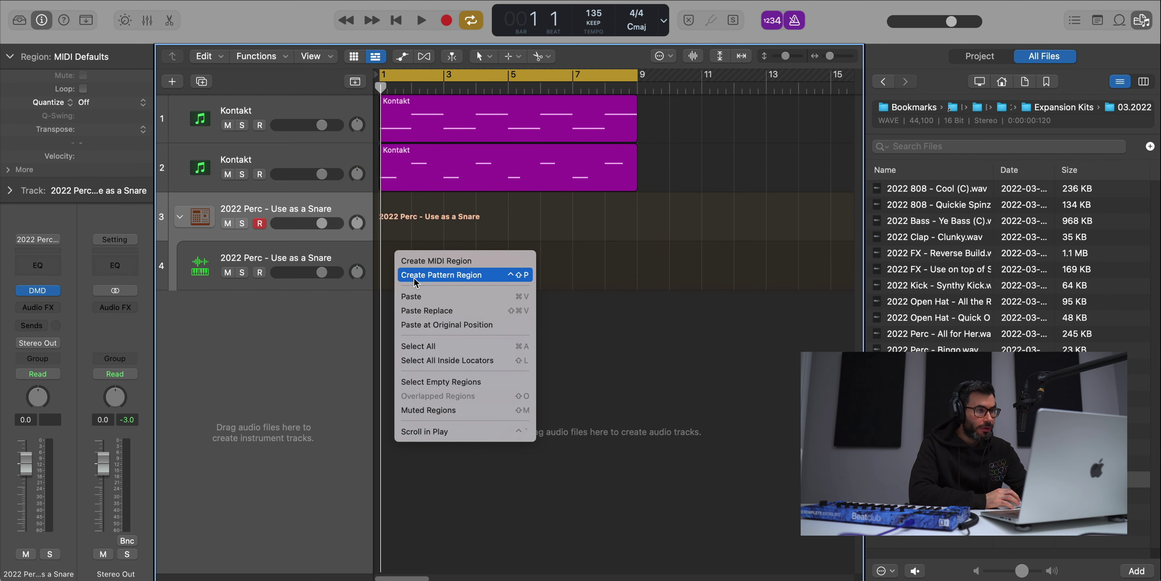
click(415, 275)
key(space)
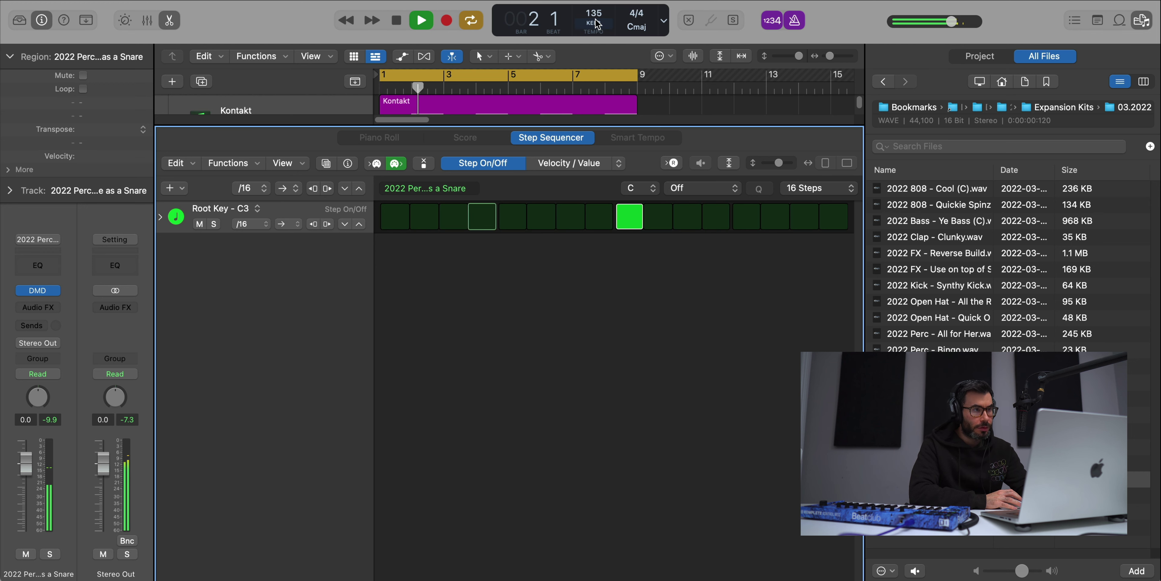
Raise the project tempo from 135 to 141 BPM and reopen the sample browser
key(f)
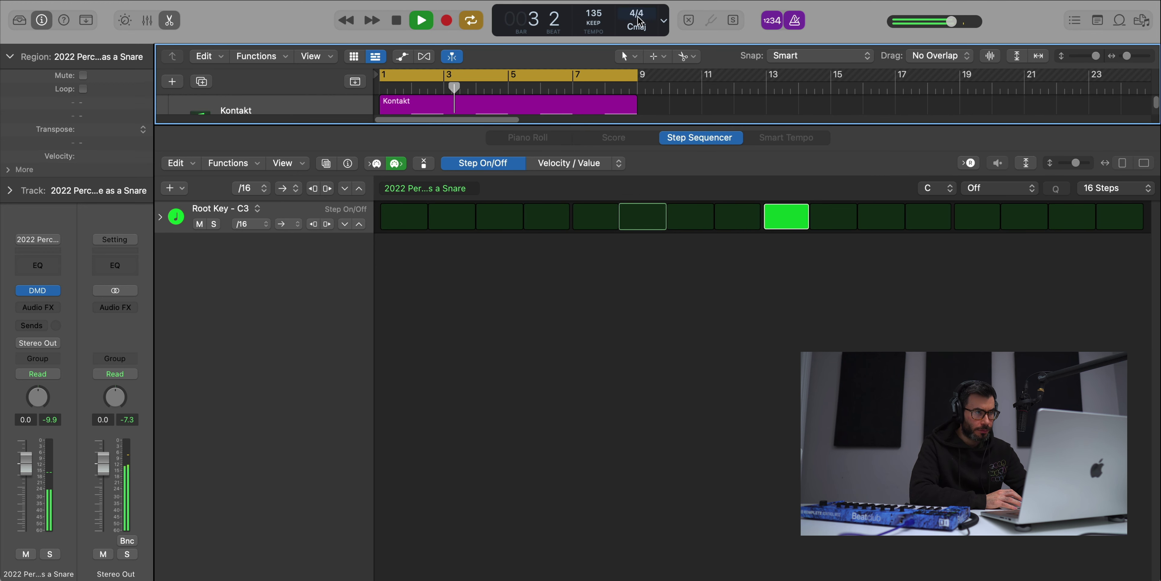
key(space)
double_click(596, 15)
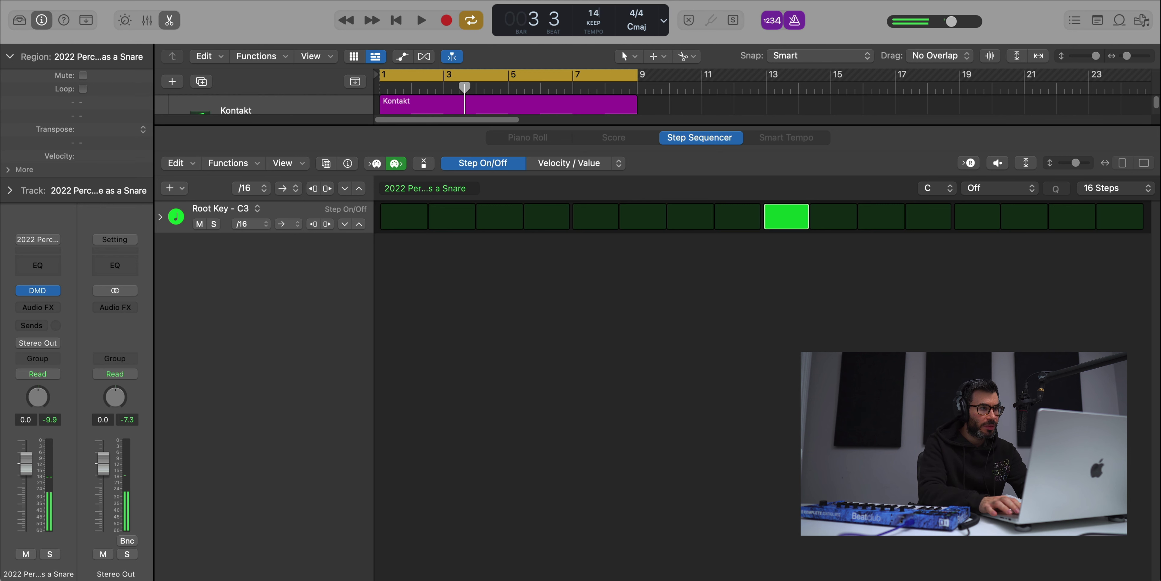
key(space)
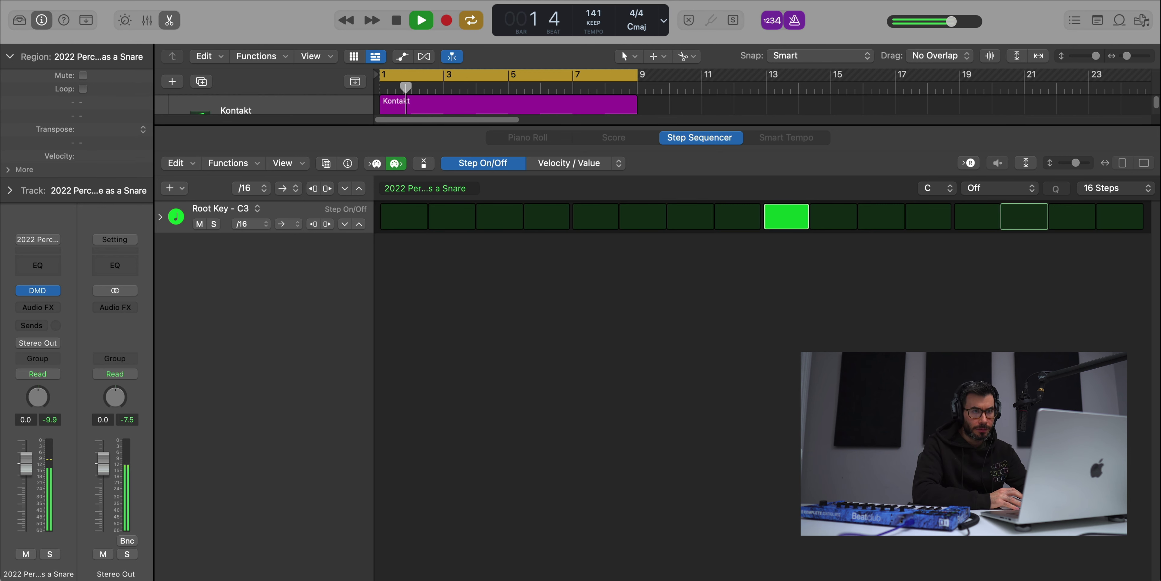
click(1138, 23)
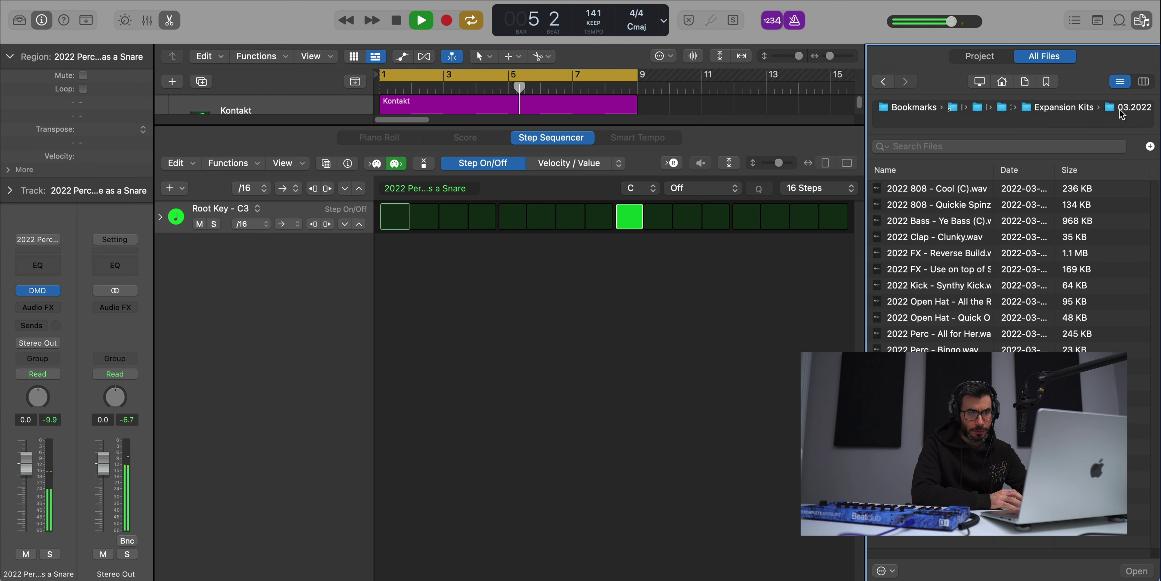
Audition 02.2022 hi-hats and add '2022 HH -Sparkly' to the Drum Machine Designer kit
click(1075, 109)
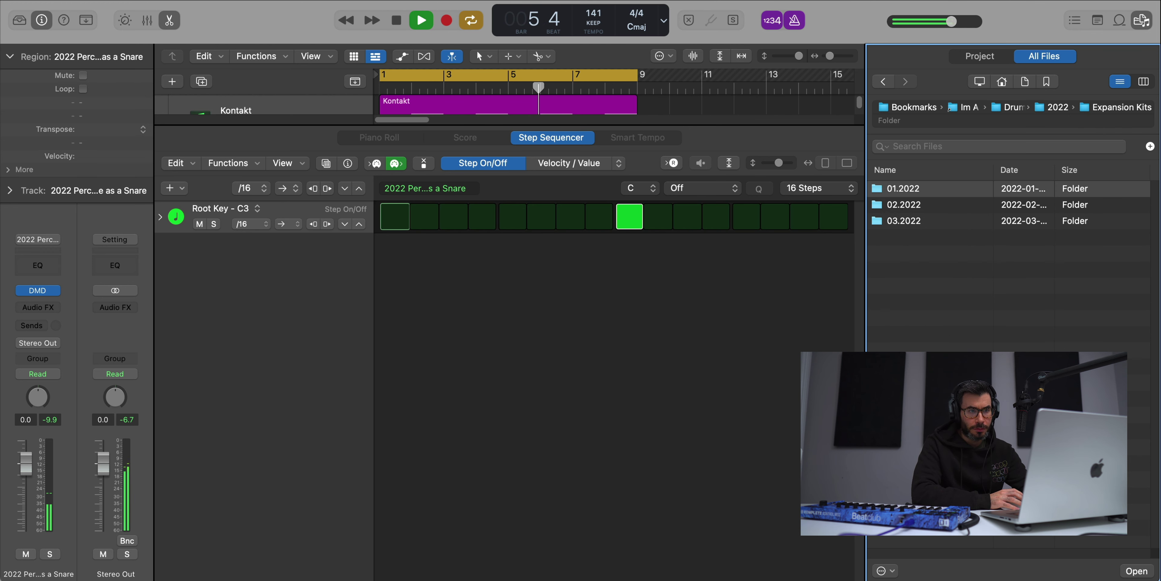
double_click(930, 206)
click(930, 284)
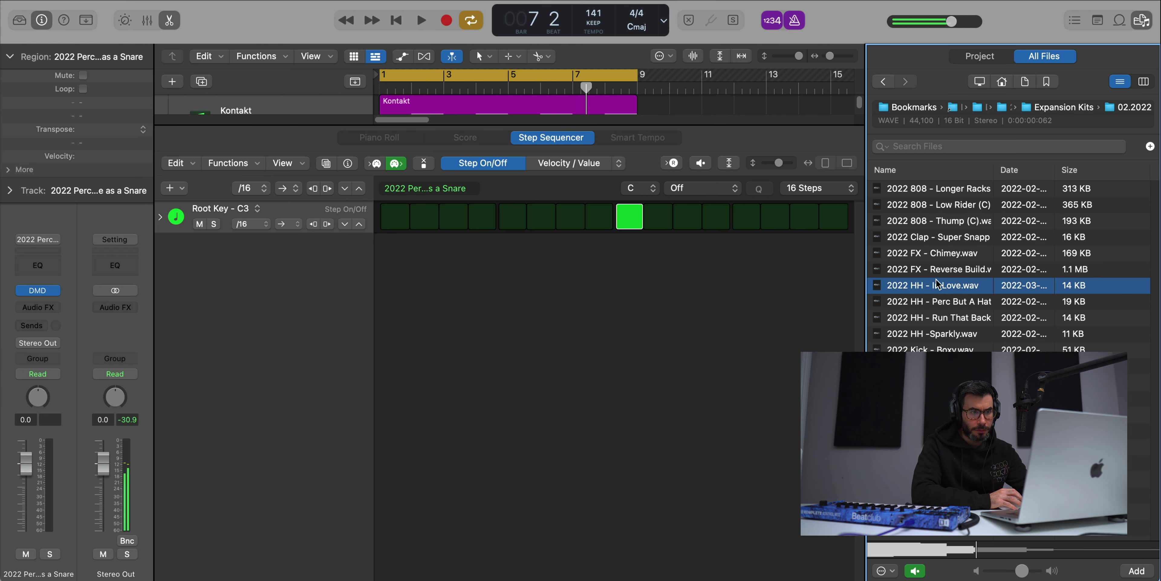
click(933, 302)
click(940, 317)
click(937, 337)
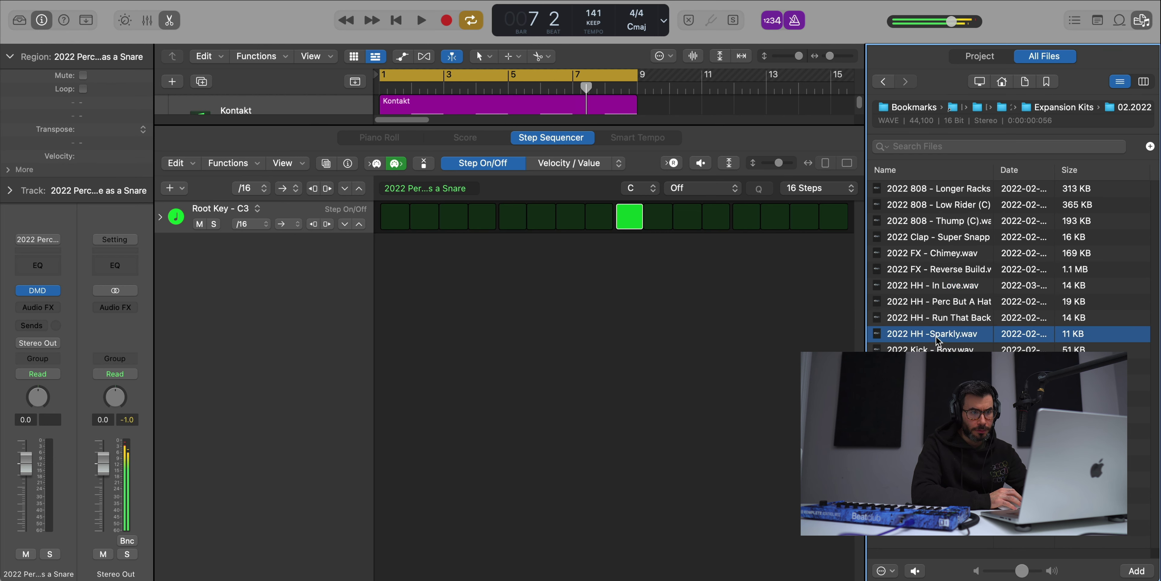
key(e)
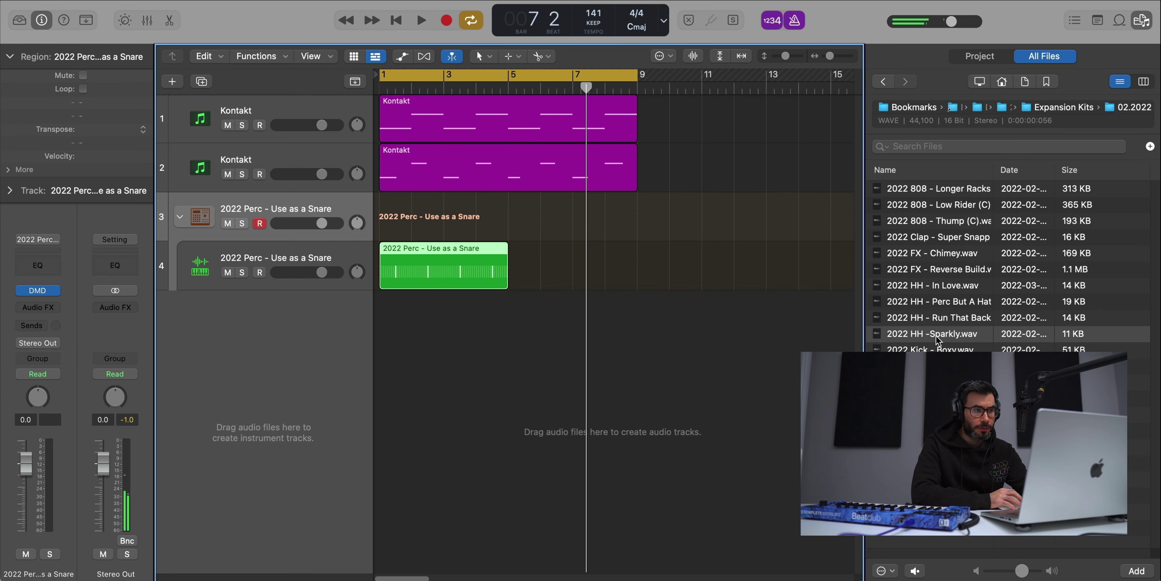
drag(938, 339, 267, 233)
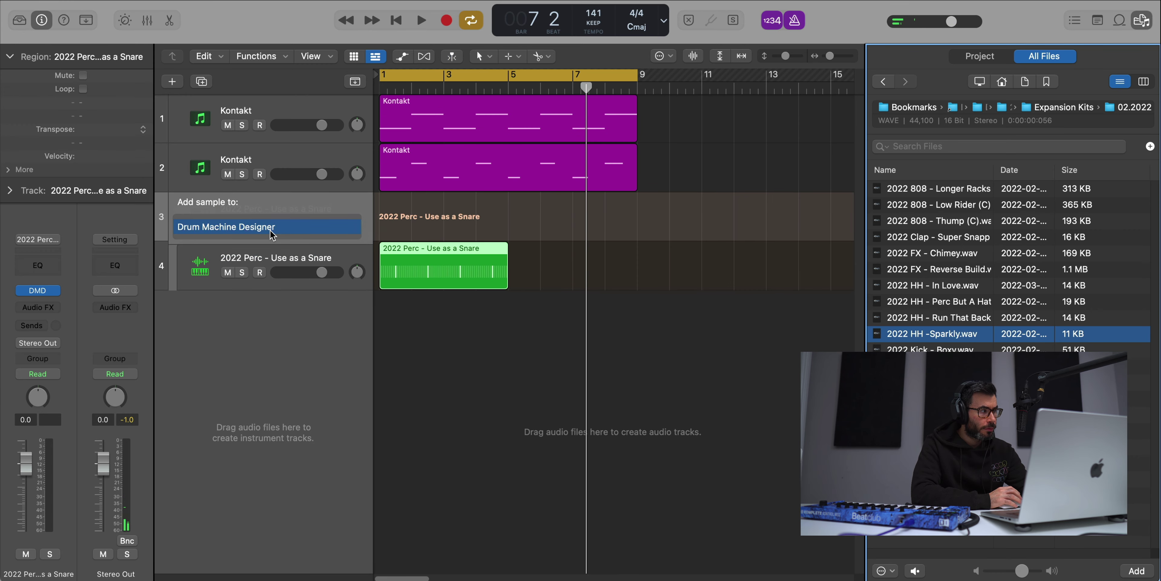
Give the hi-hat pattern note repeats: three on step 7, two on step 12, three on step 15
key(space)
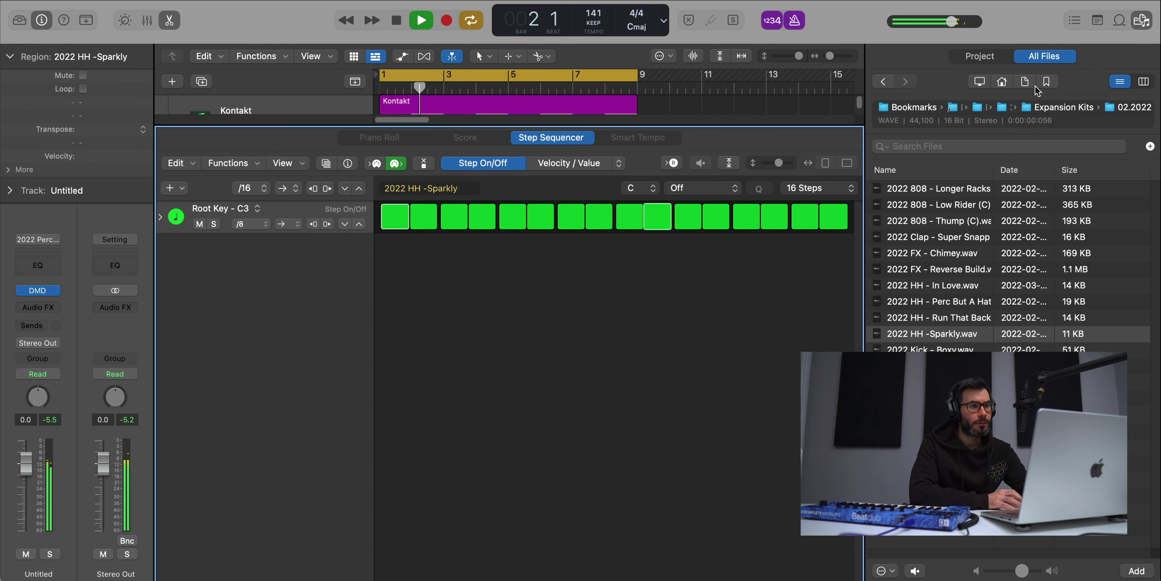
click(617, 162)
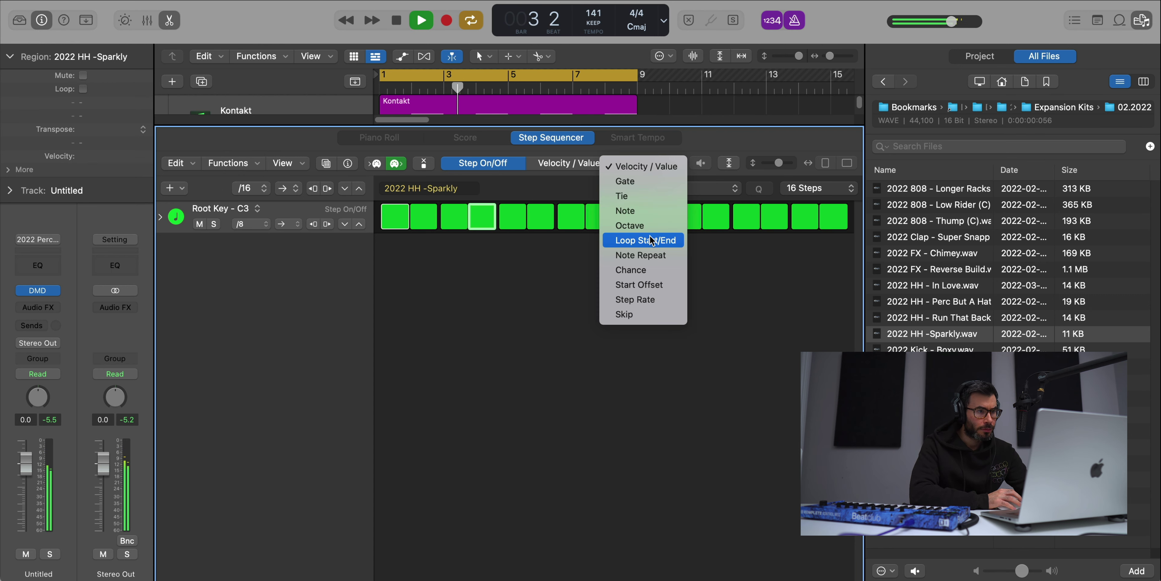
click(641, 256)
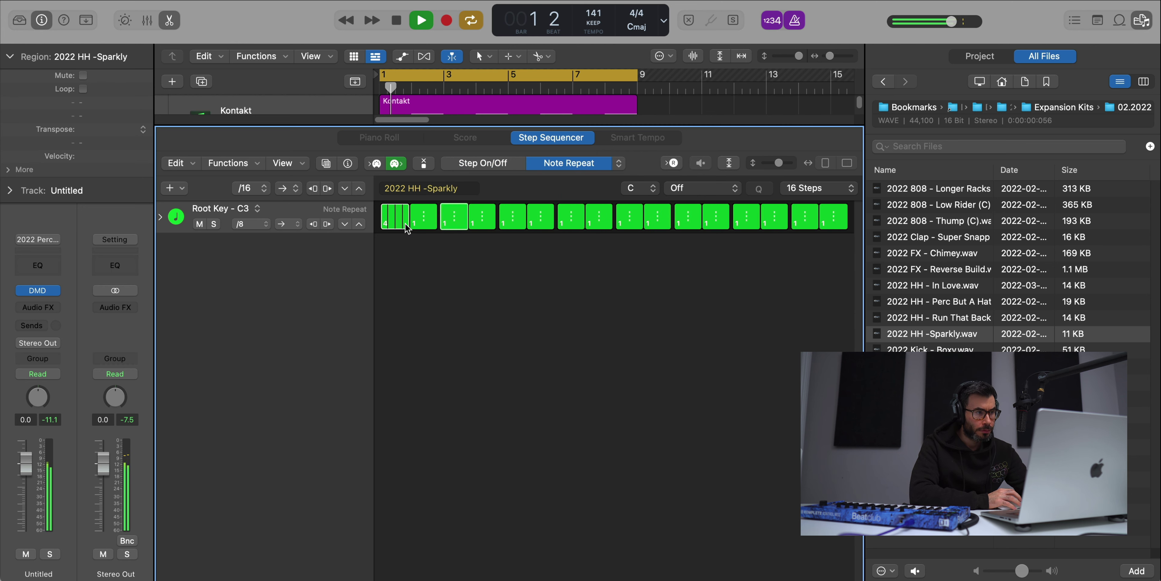
drag(580, 221, 582, 223)
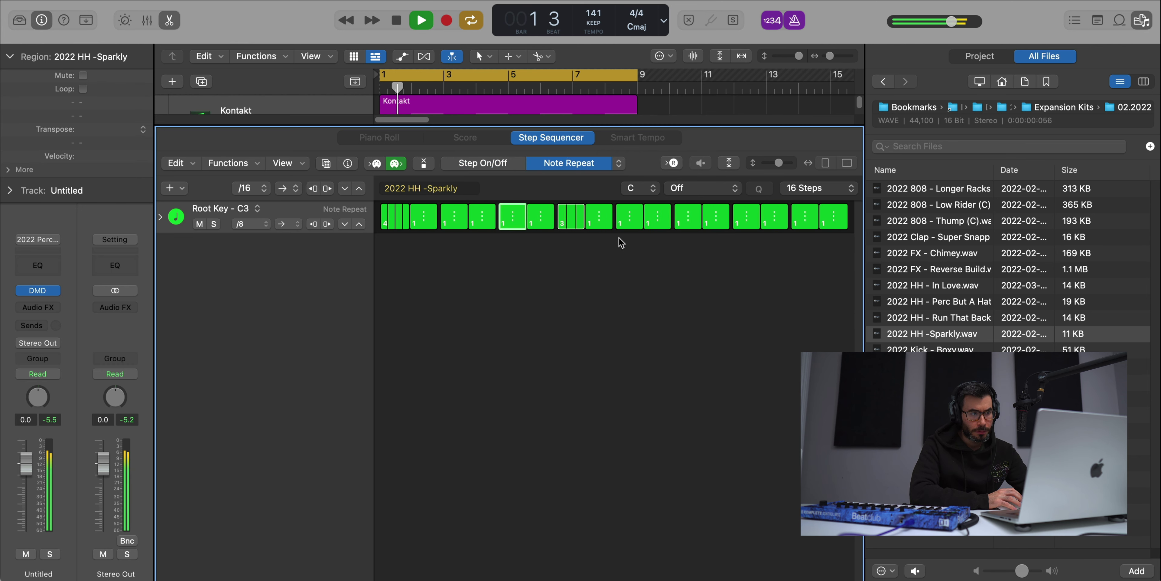
drag(716, 224, 704, 218)
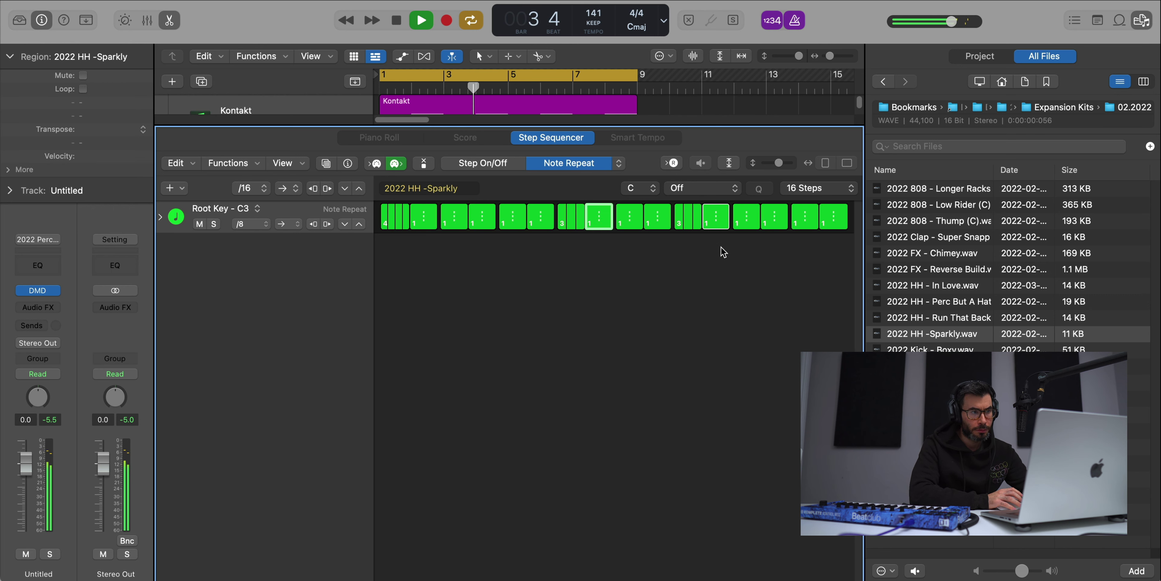
drag(800, 225, 794, 225)
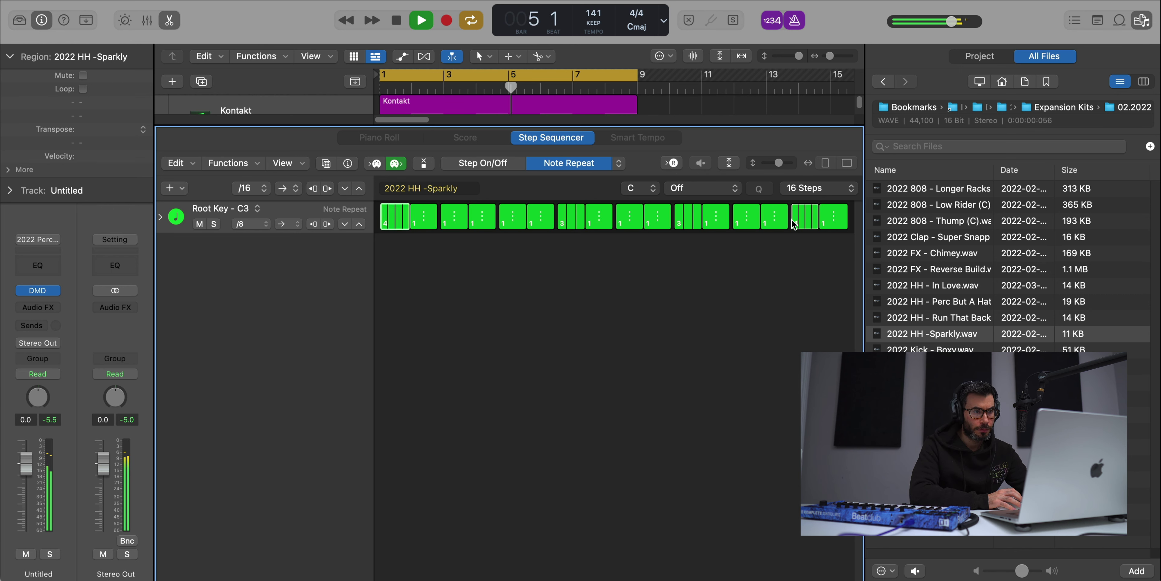
key(e)
key(space)
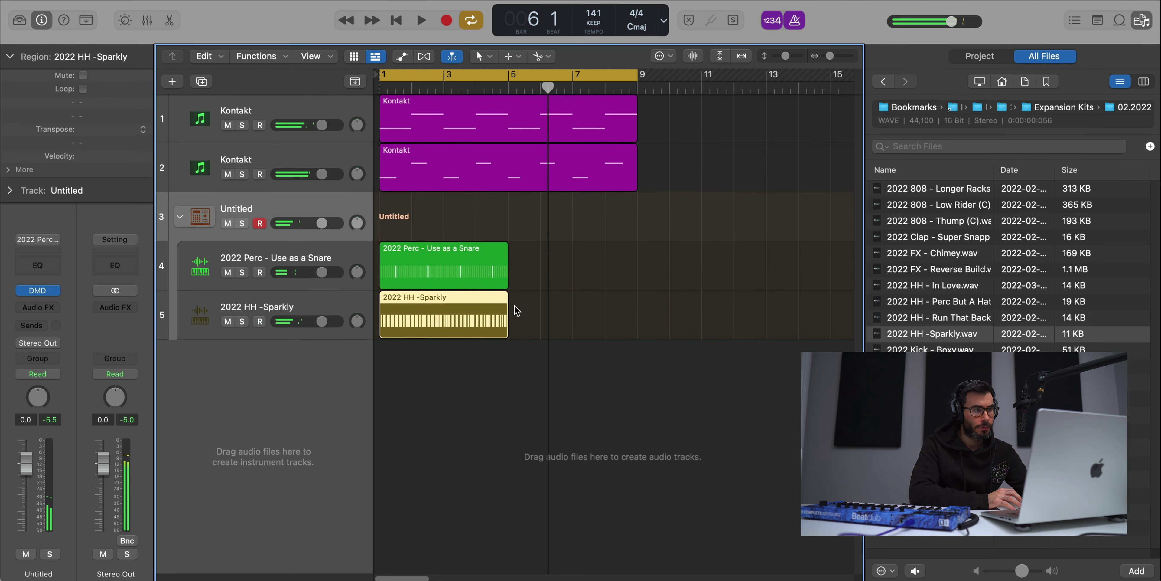
Play the beat from bar 1 and convert the Sparkly hi-hat region to a MIDI region
double_click(458, 322)
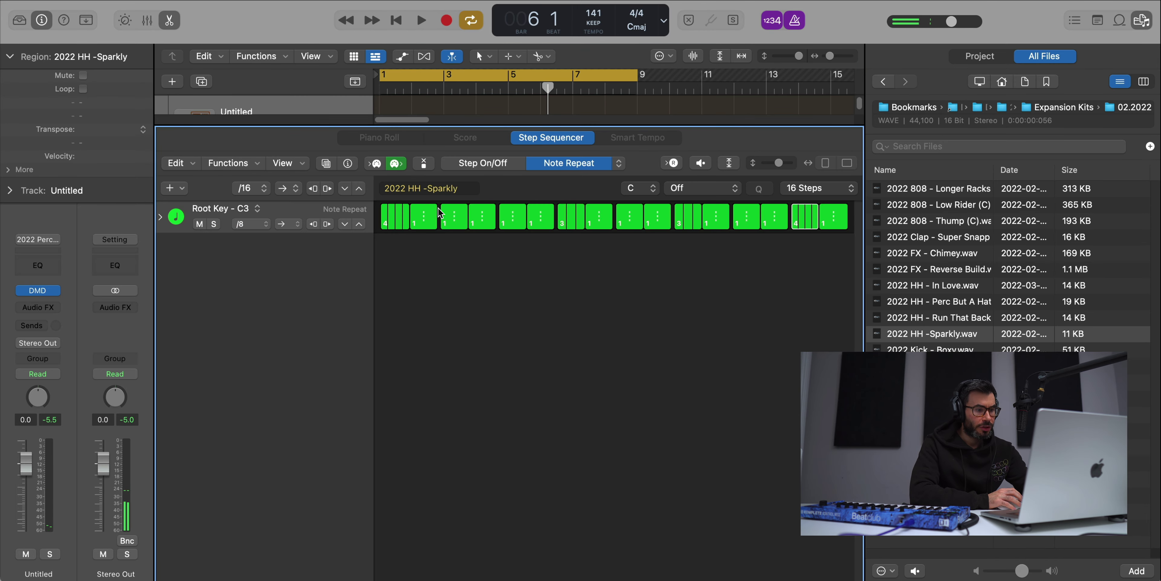
key(space)
click(1142, 21)
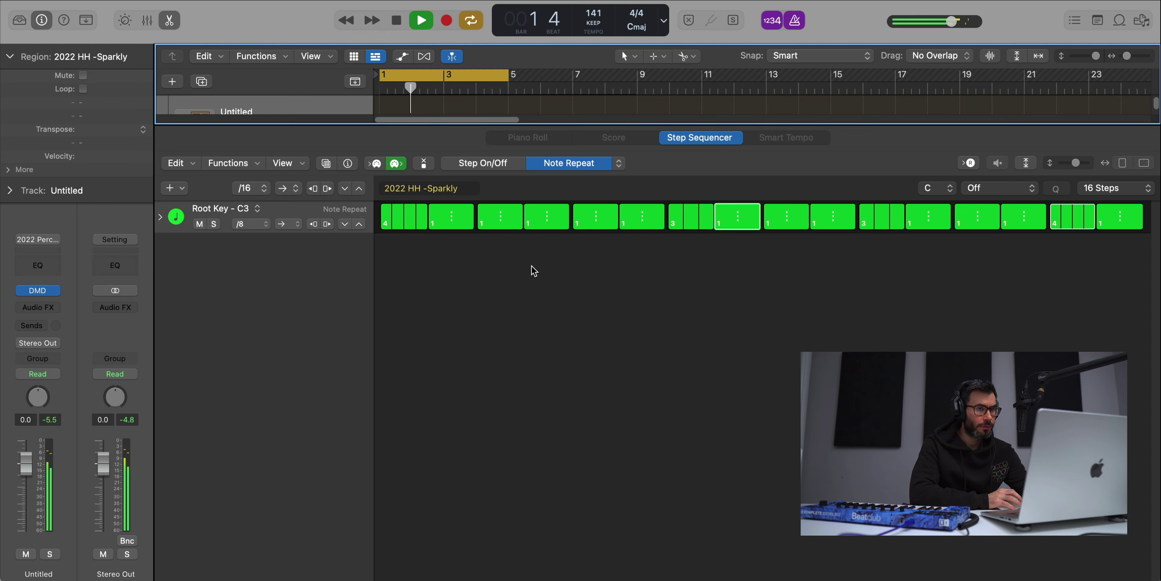
key(x)
key(x)
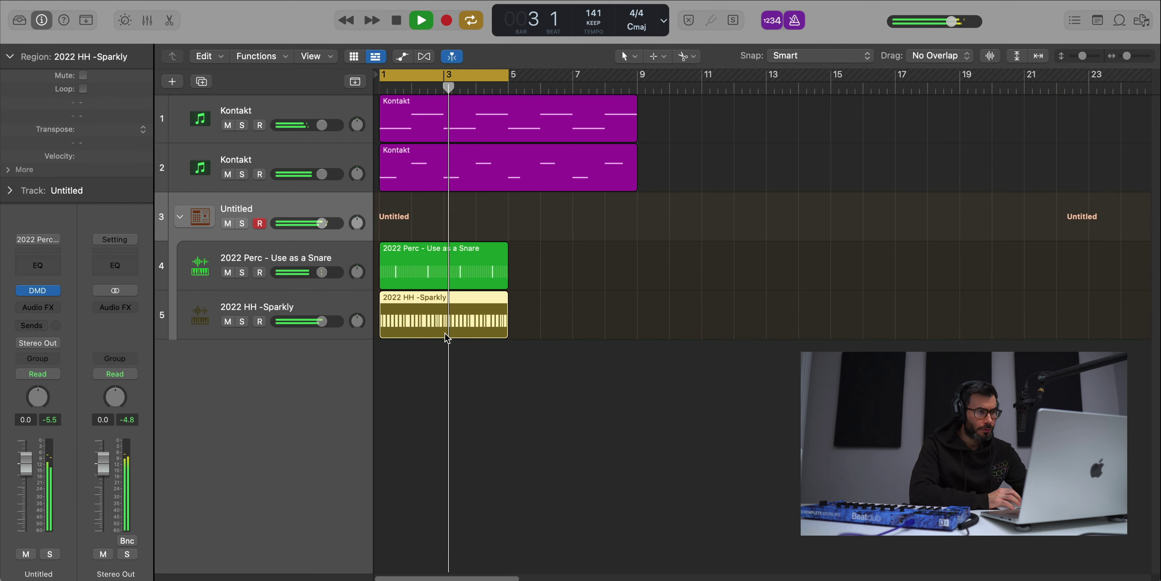
right_click(459, 321)
click(516, 345)
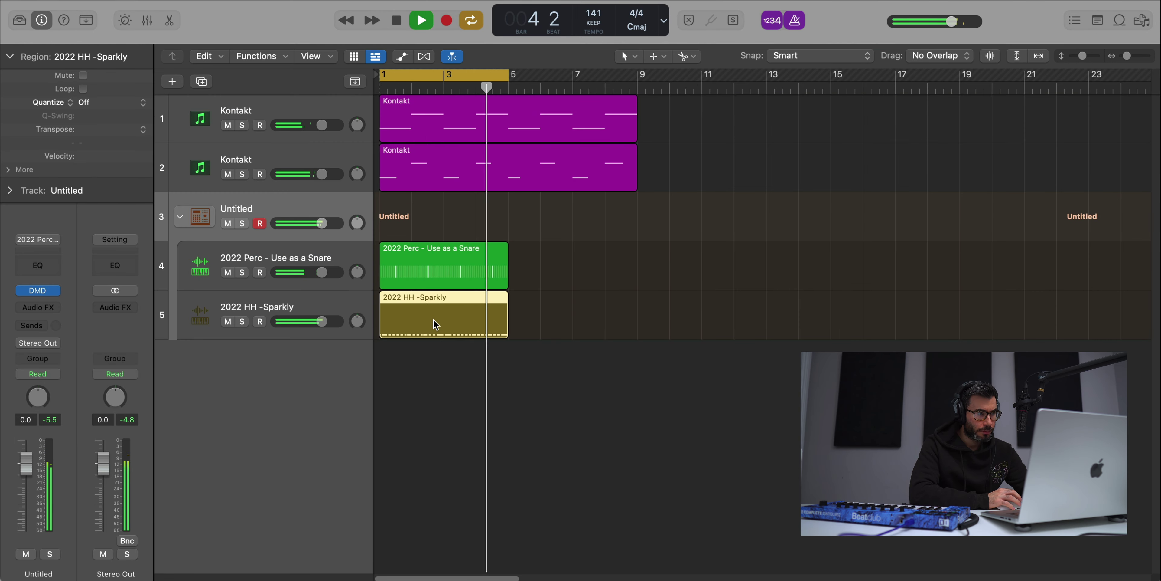
In the Piano Roll, lower the first three hi-hat notes into a descending roll
double_click(492, 315)
key(space)
ctrl+alt+click(422, 399)
key(space)
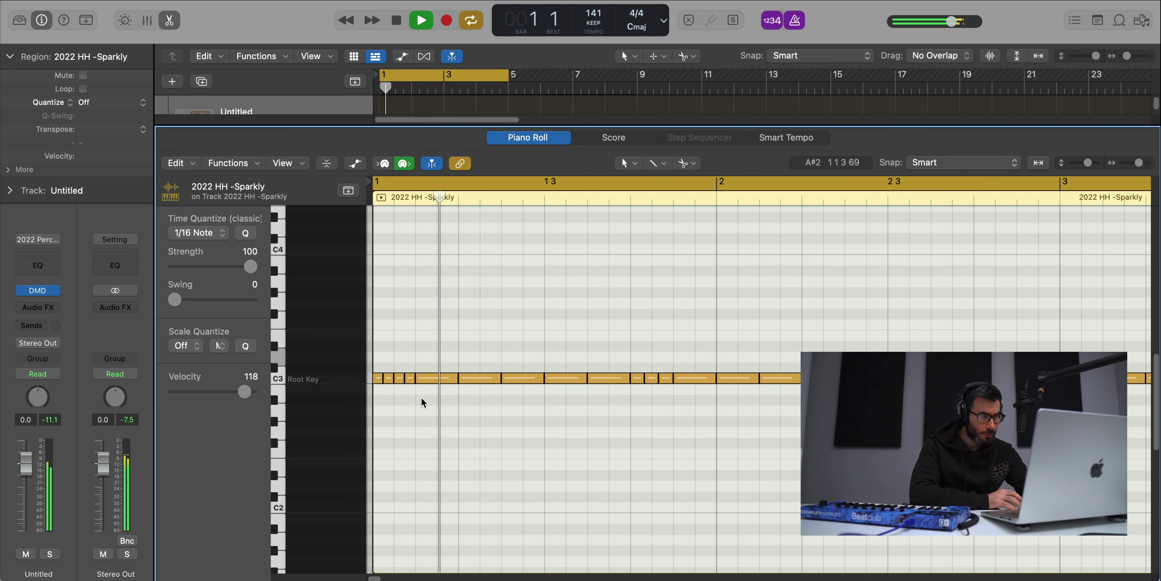
key(space)
drag(405, 395, 398, 399)
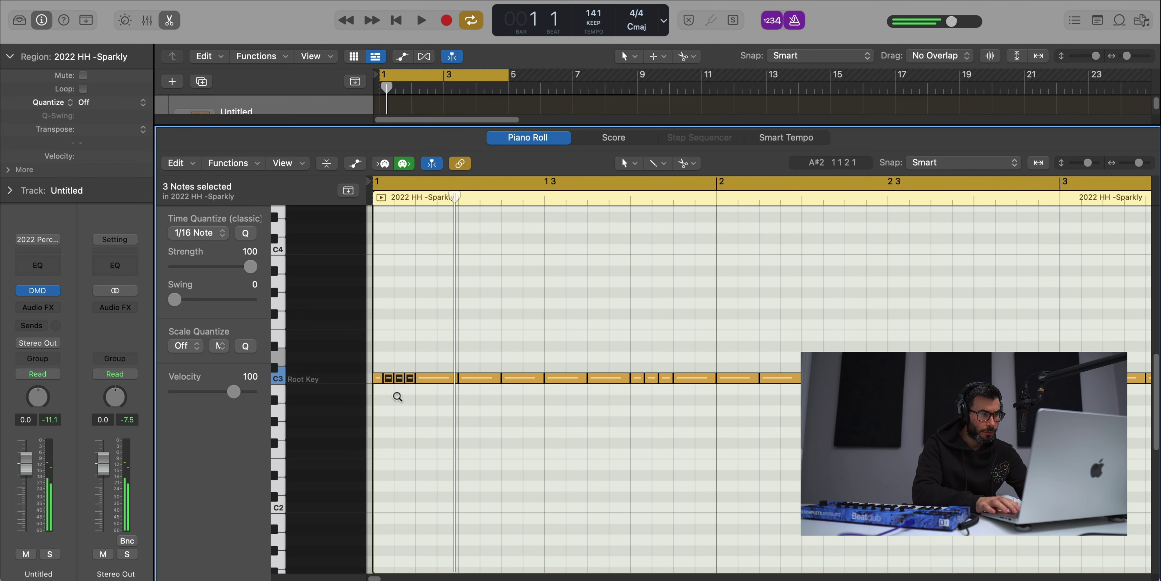
key(alt+Down)
key(alt+Down)
key(Right)
click(398, 399)
key(alt+Down)
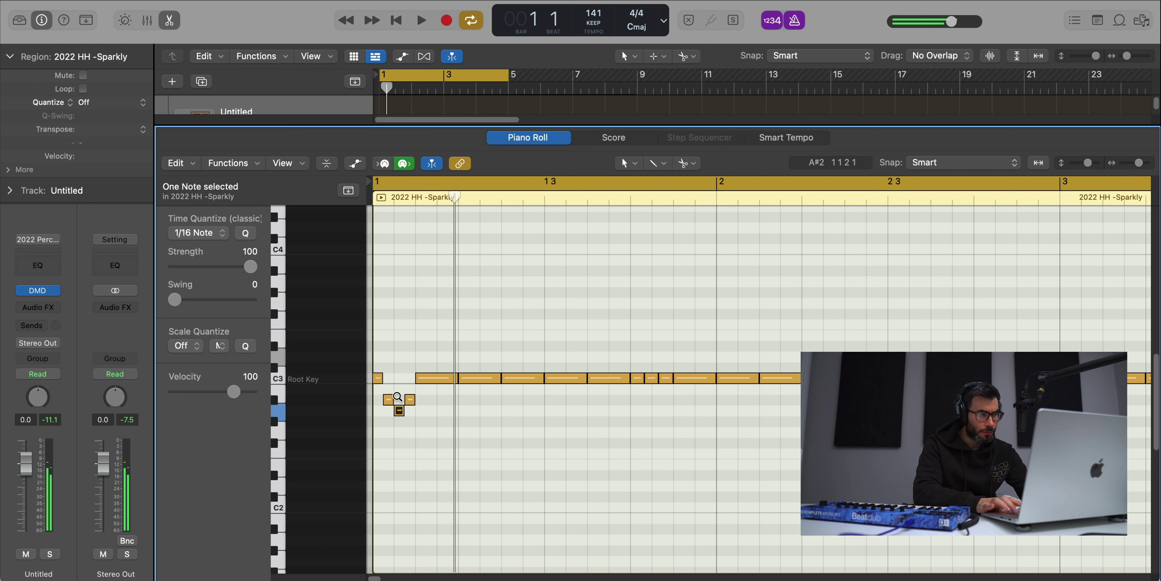
key(alt+Down)
key(space)
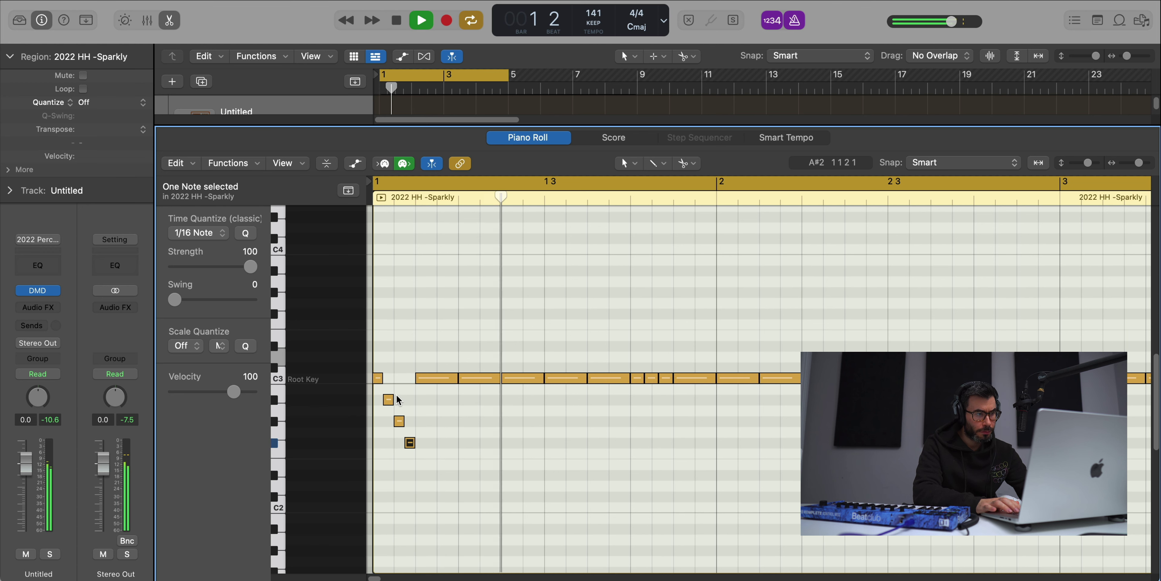
key(space)
key(space)
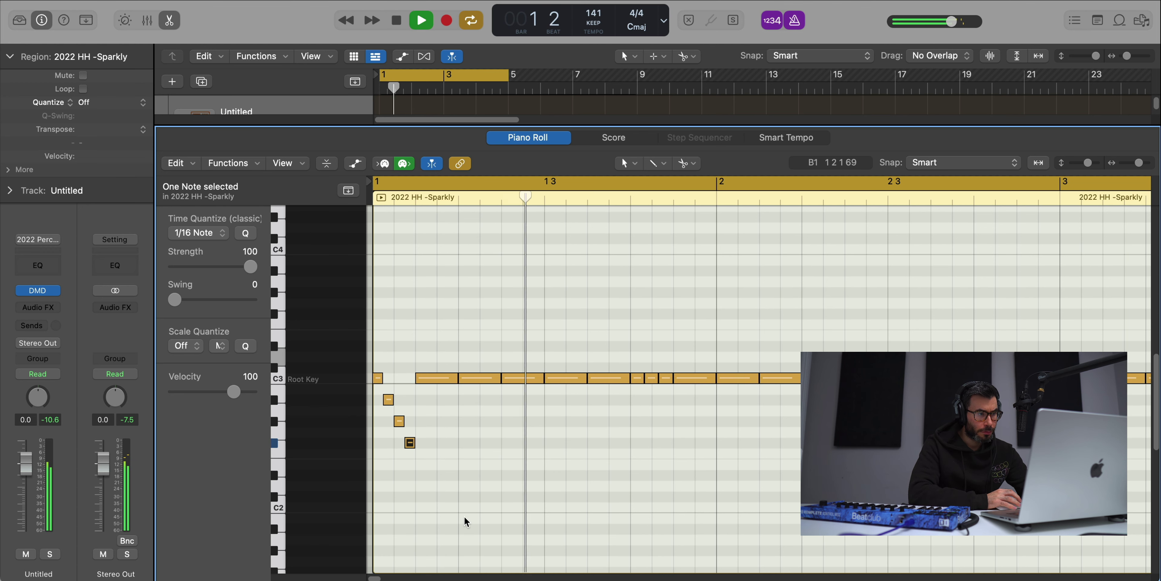
Add a shortened low note near C2 and move an end-of-bar-1 hi-hat note down to G2
super+click(502, 496)
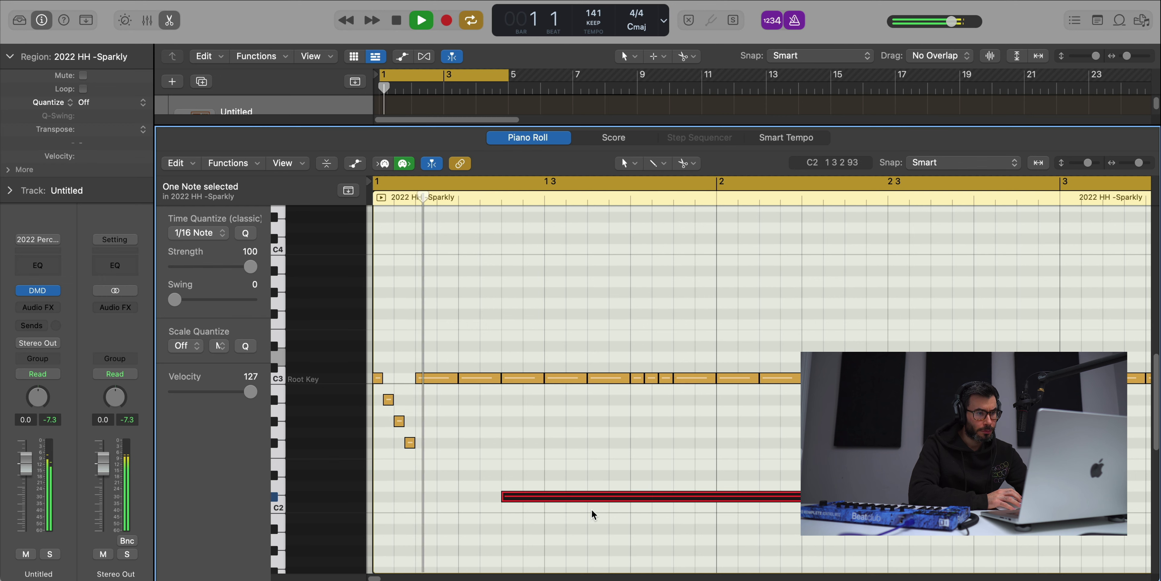
key(space)
drag(803, 496, 545, 496)
key(space)
ctrl+alt+click(591, 512)
ctrl+alt+click(591, 512)
key(space)
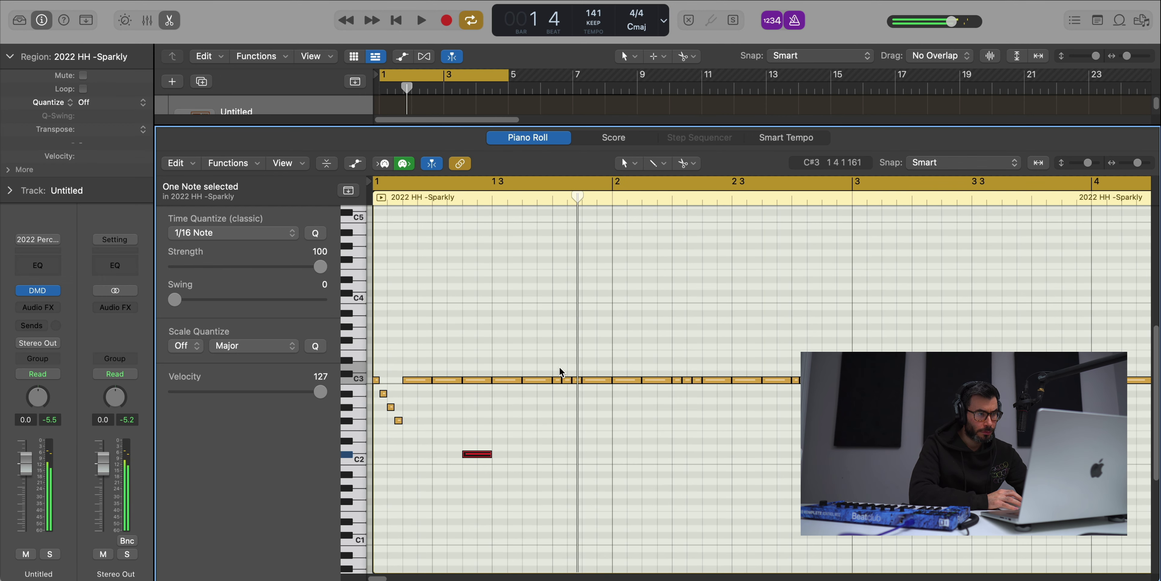
drag(554, 364, 573, 391)
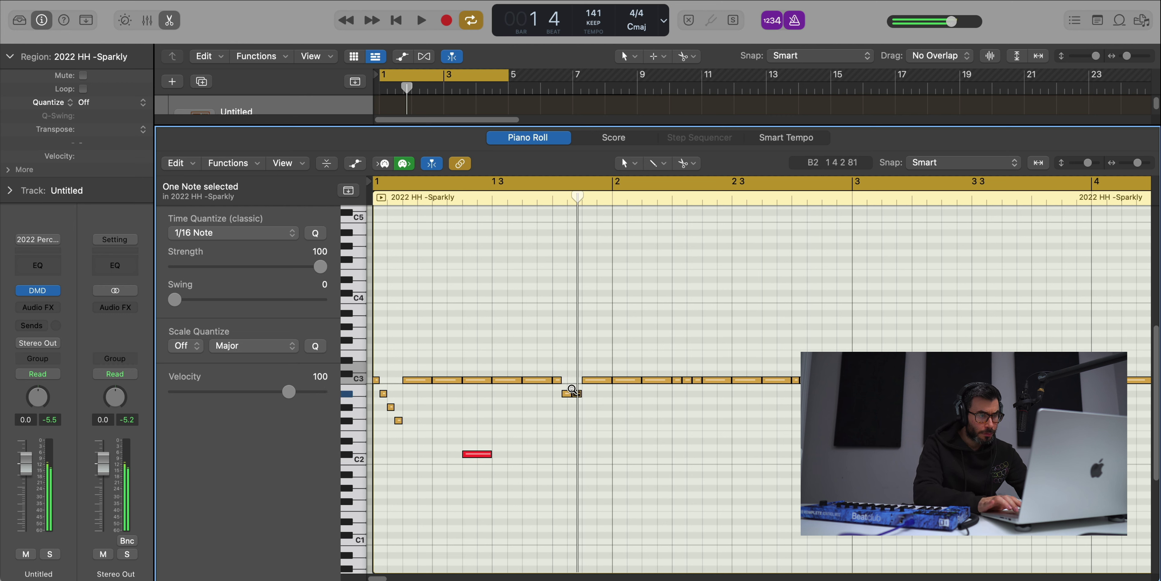
drag(571, 388, 574, 403)
key(space)
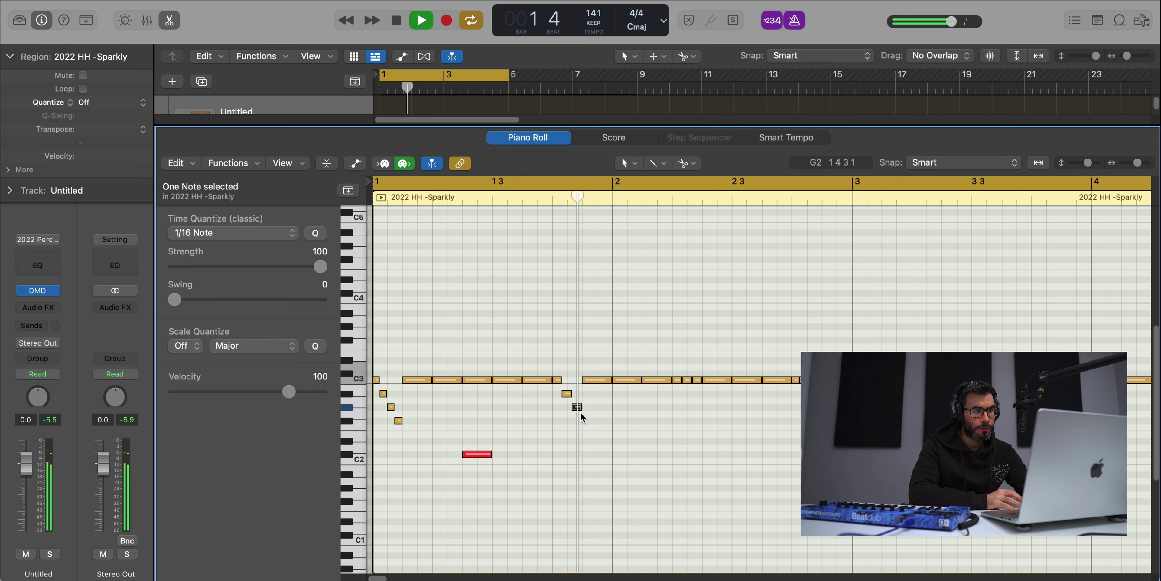
key(space)
Raise a bar-2 hi-hat note and add low C#2 notes in bar 2 around 2.3
drag(674, 371, 694, 392)
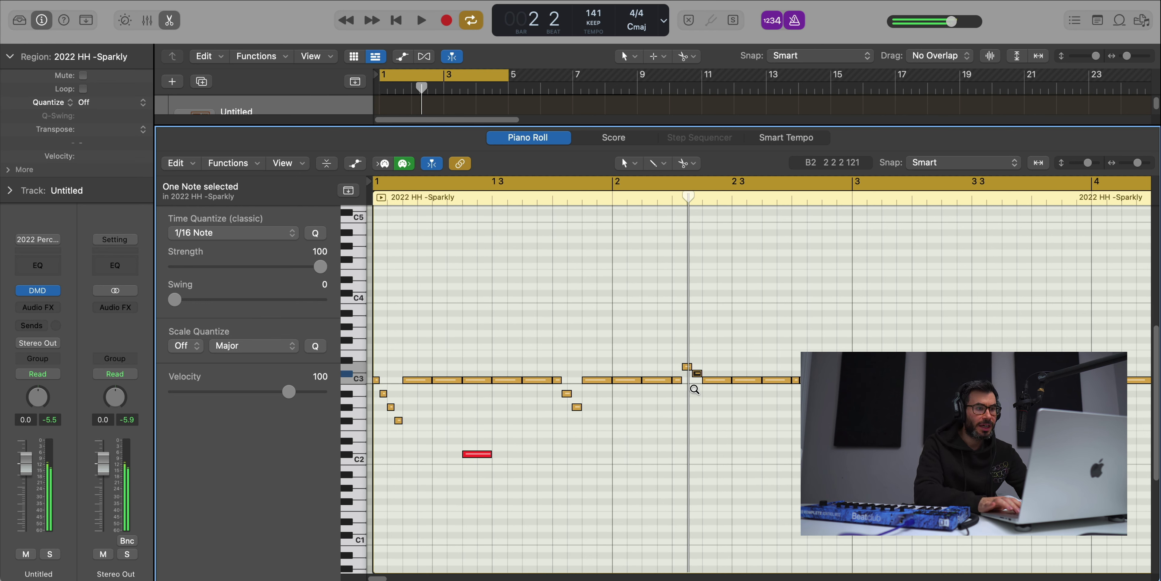
key(alt+Up)
key(alt+Up)
key(alt+Up)
key(space)
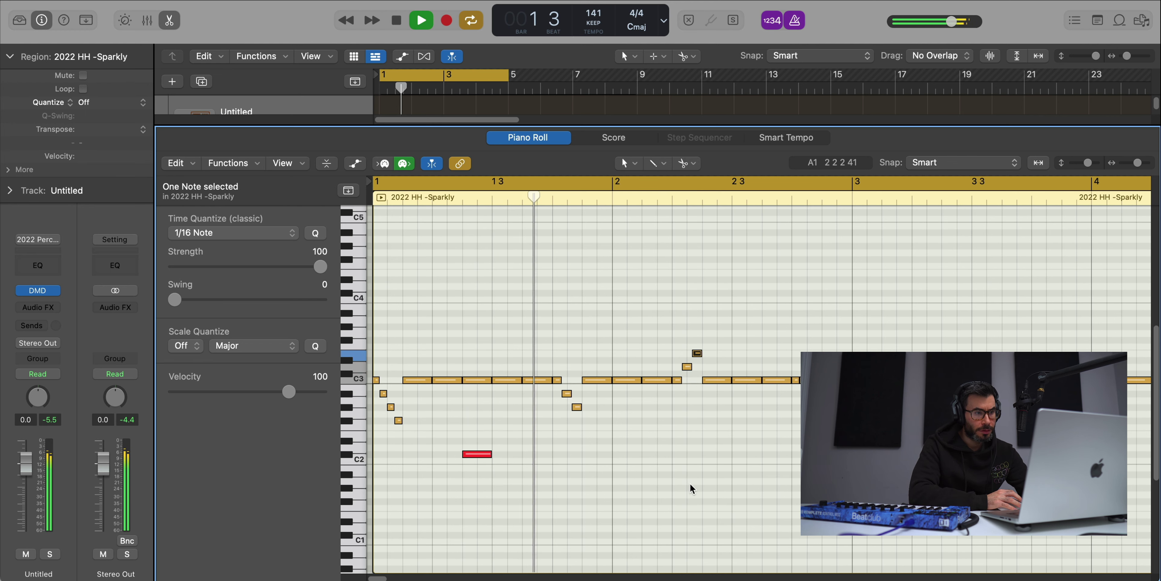
super+click(648, 454)
key(space)
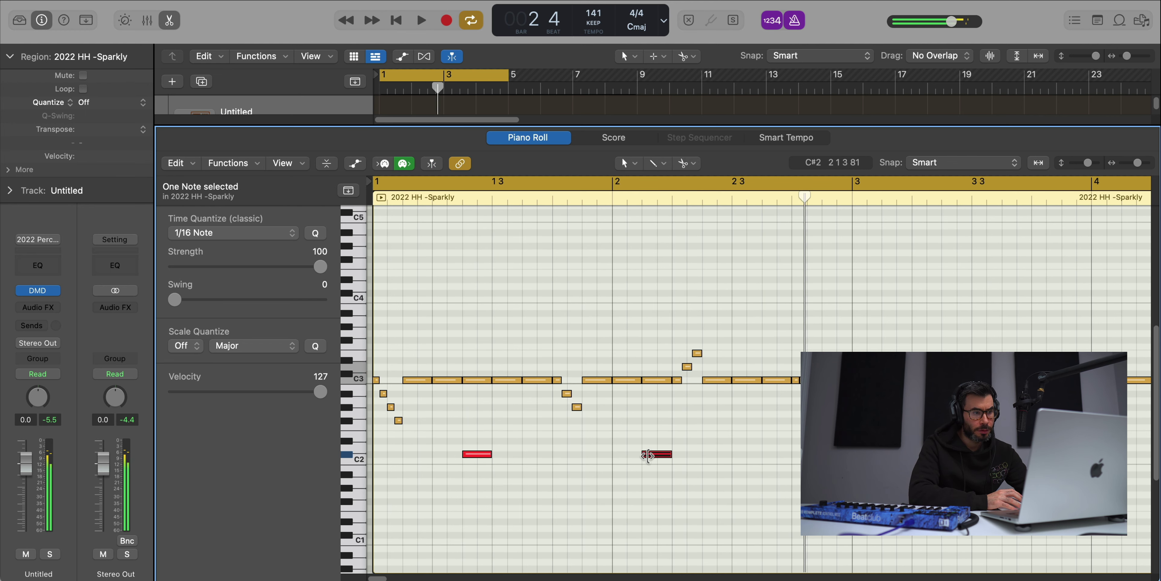
key(space)
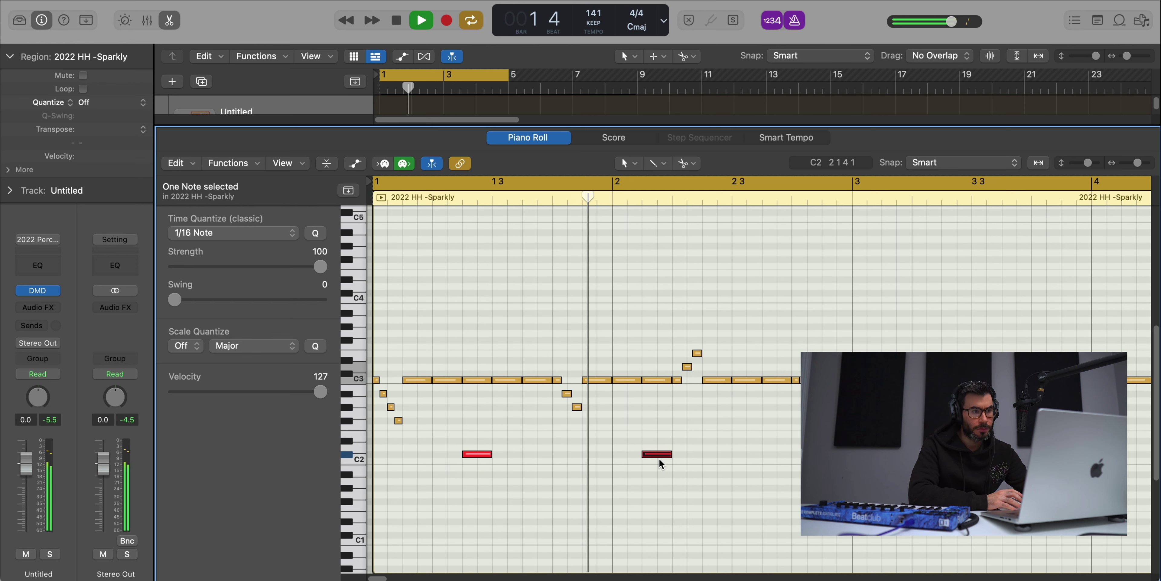
key(space)
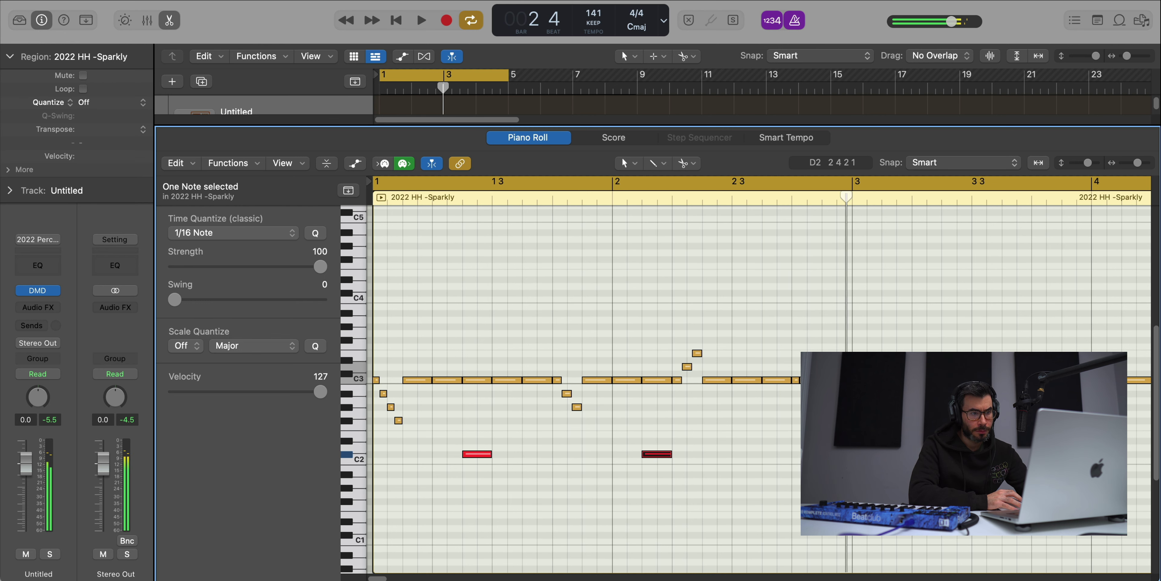
key(super+Left)
super+click(657, 454)
key(space)
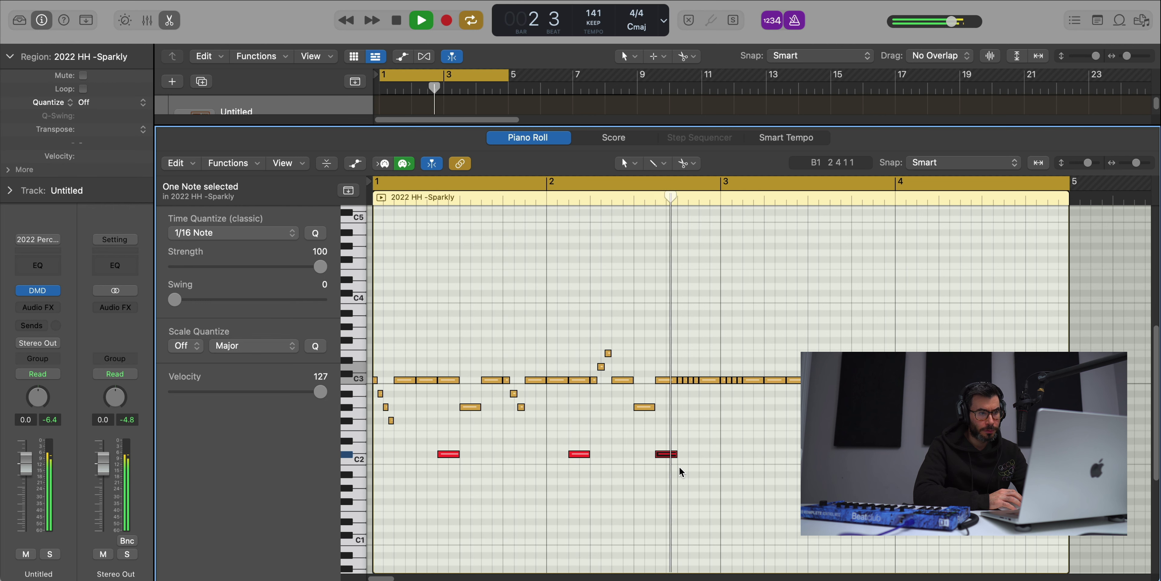
key(space)
Select all notes in bars 1–3 and repeat them with Cmd+R through bar 5
drag(726, 352, 821, 445)
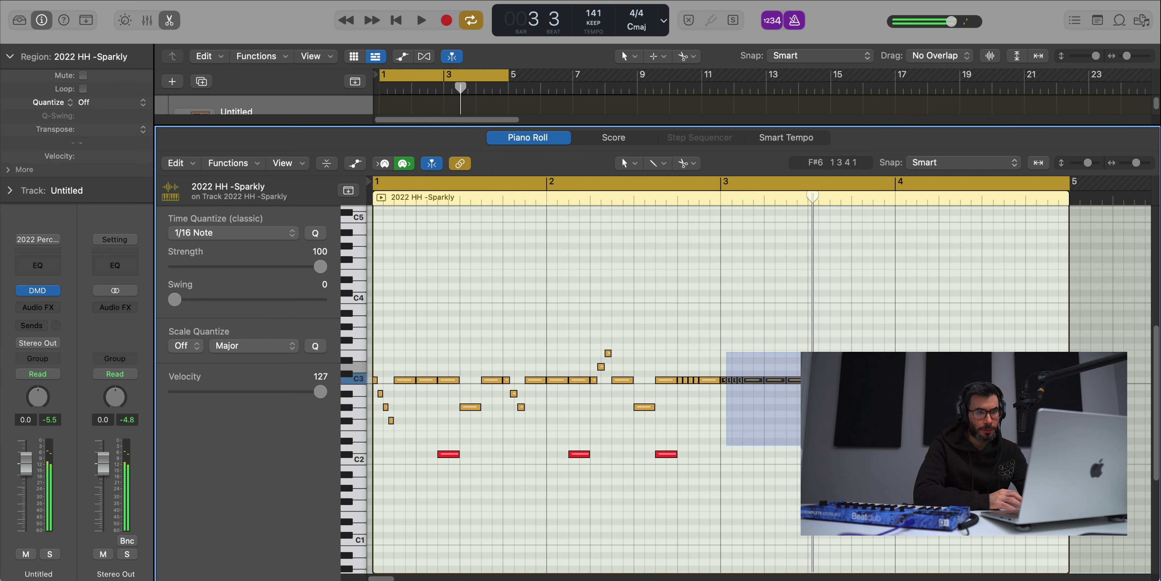
drag(749, 505, 376, 337)
key(super+r)
key(space)
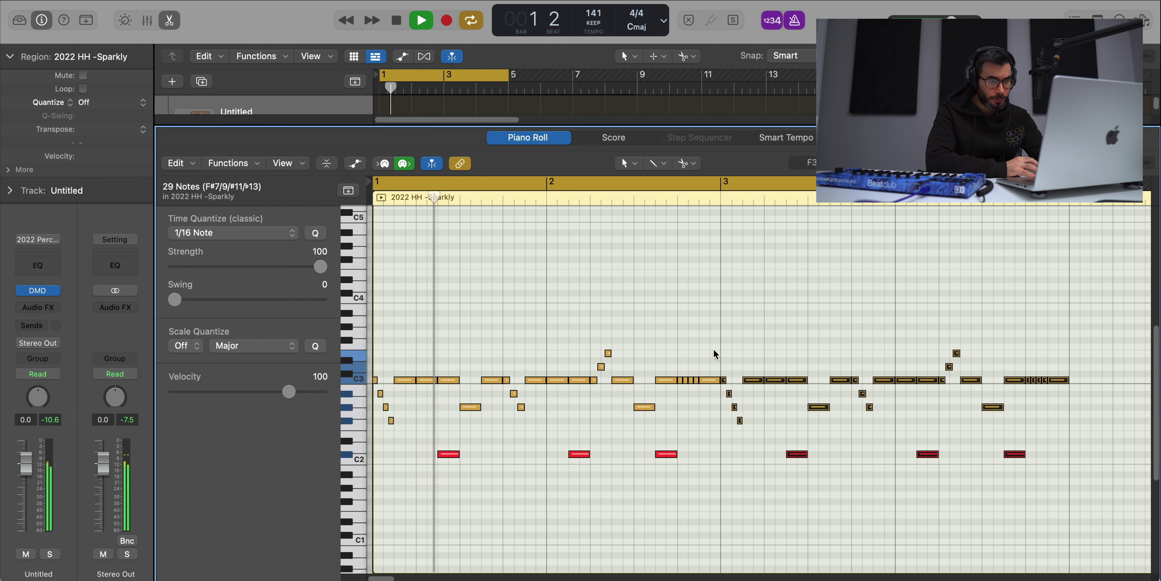
drag(722, 354, 806, 502)
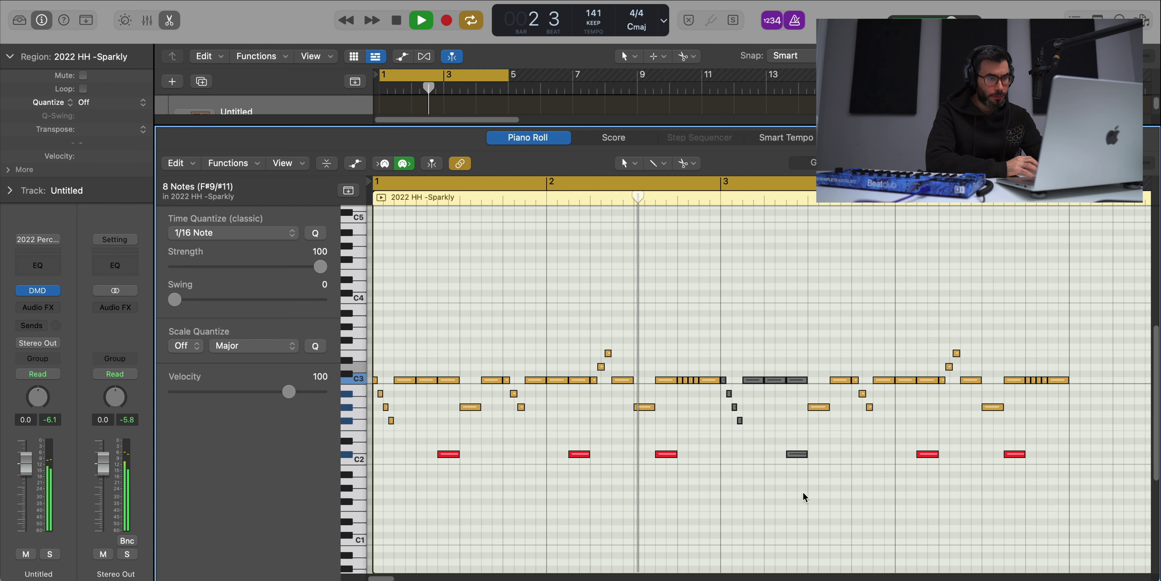
ctrl+alt+click(796, 480)
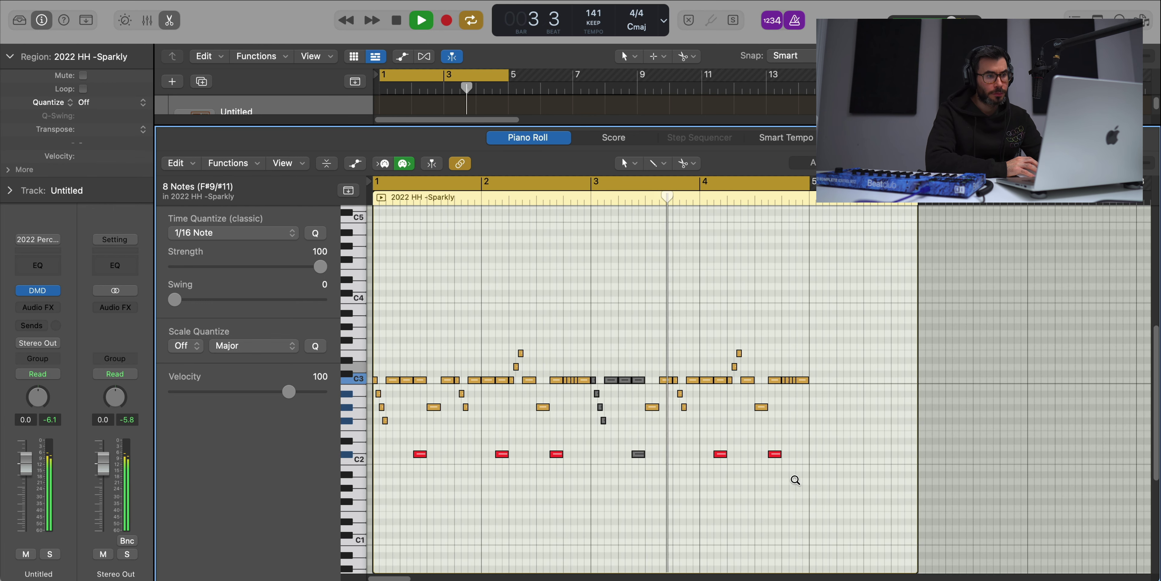
Trim the Sparkly hi-hat region to end at bar 5 and add '2022 OH - Flanged Up' to the drum kit
key(e)
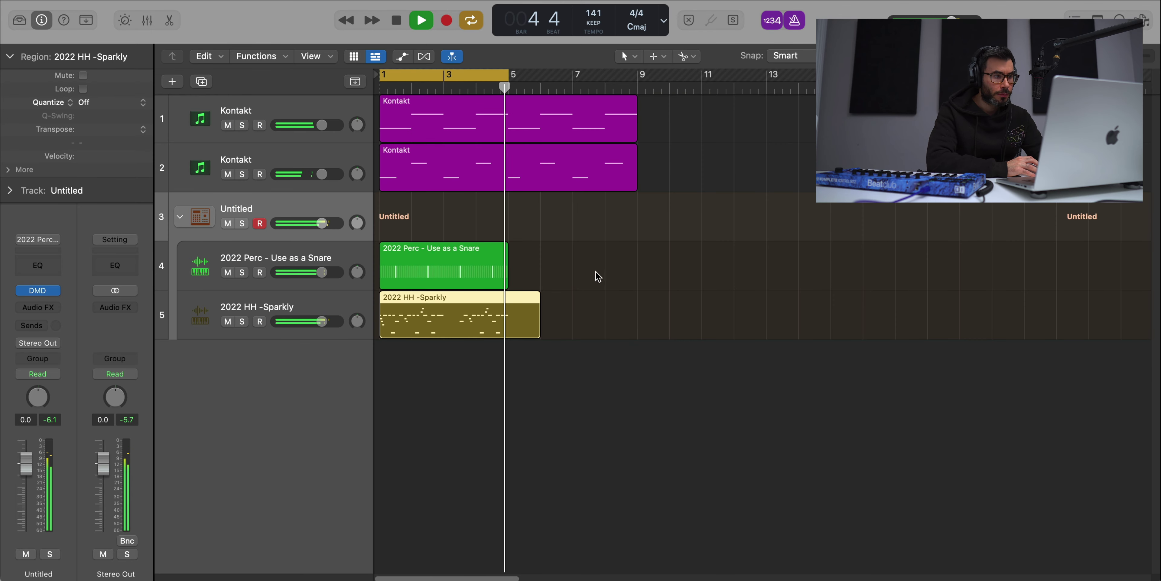
drag(539, 332, 508, 333)
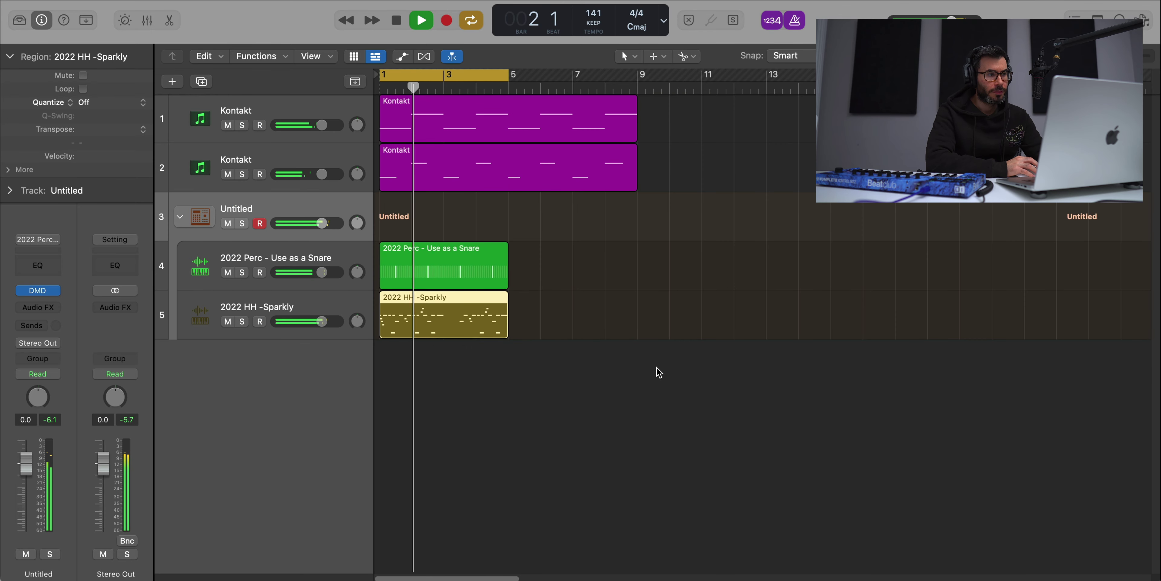
key(f)
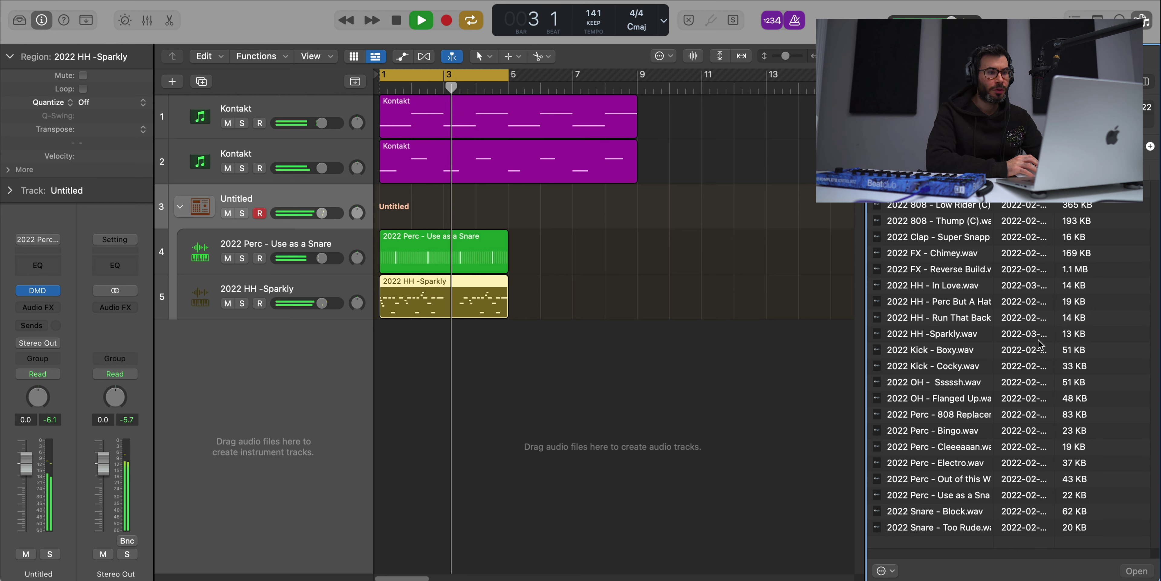
click(946, 383)
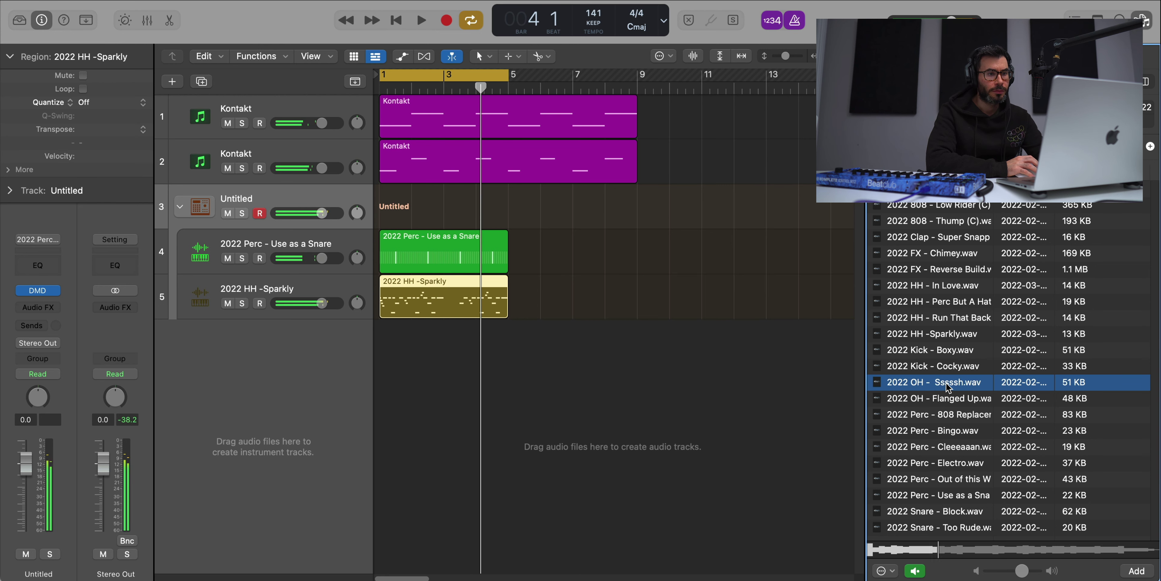
click(940, 398)
drag(940, 398, 323, 237)
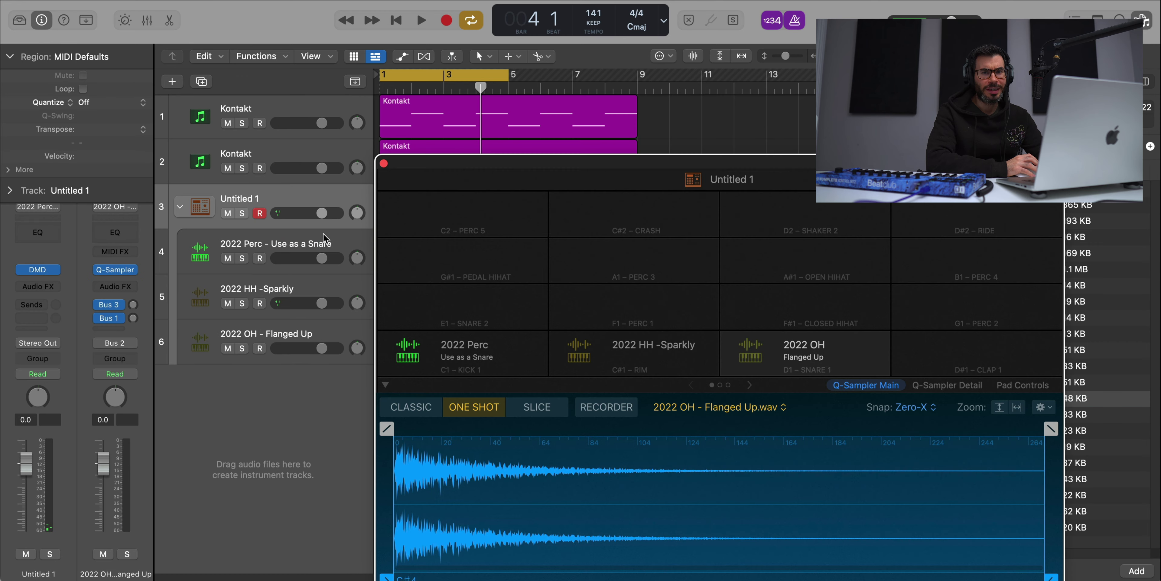
key(super+w)
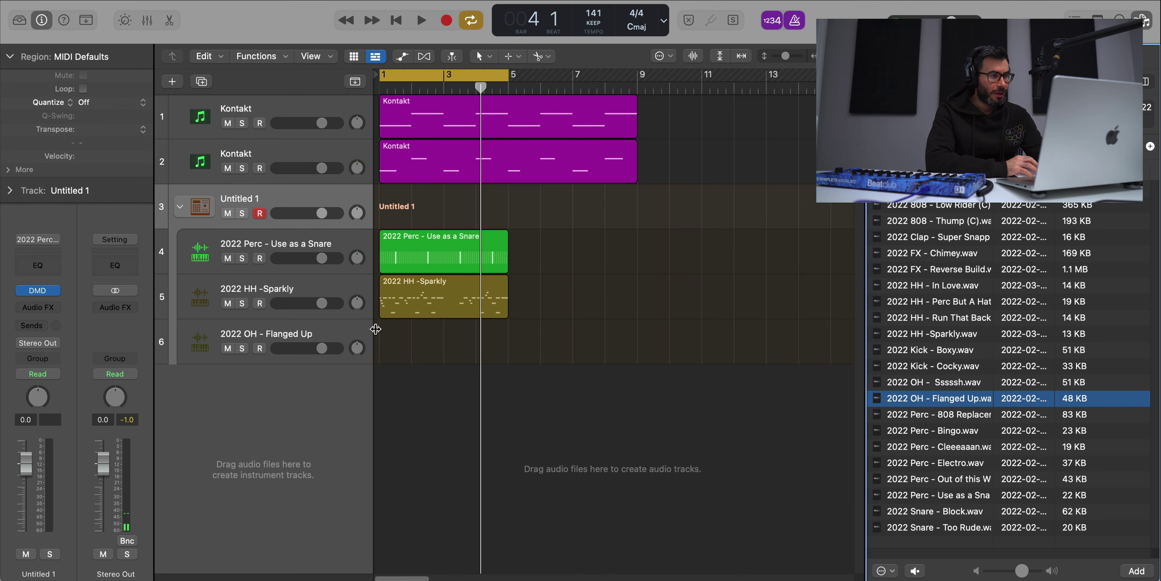
Create a pattern region on the Flanged Up track with only step 15 enabled
right_click(383, 334)
click(409, 358)
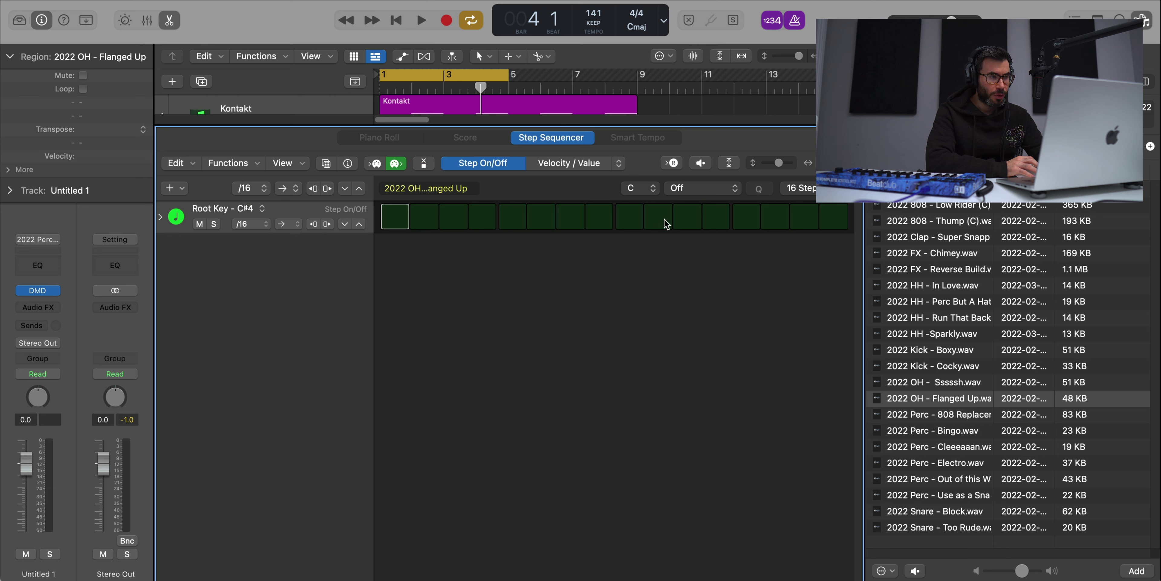
key(space)
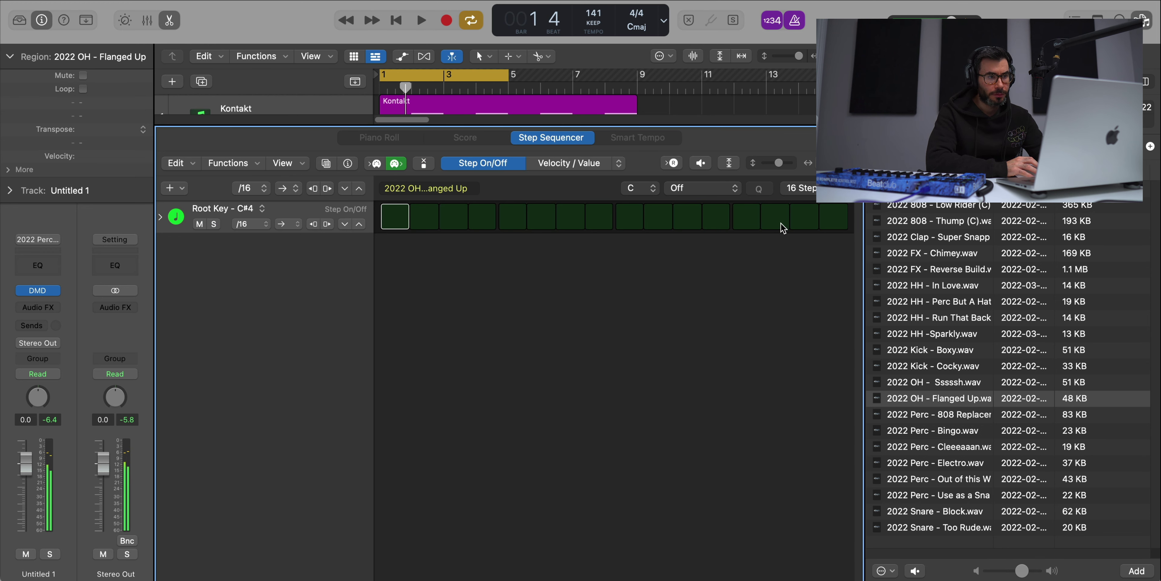
click(794, 224)
key(space)
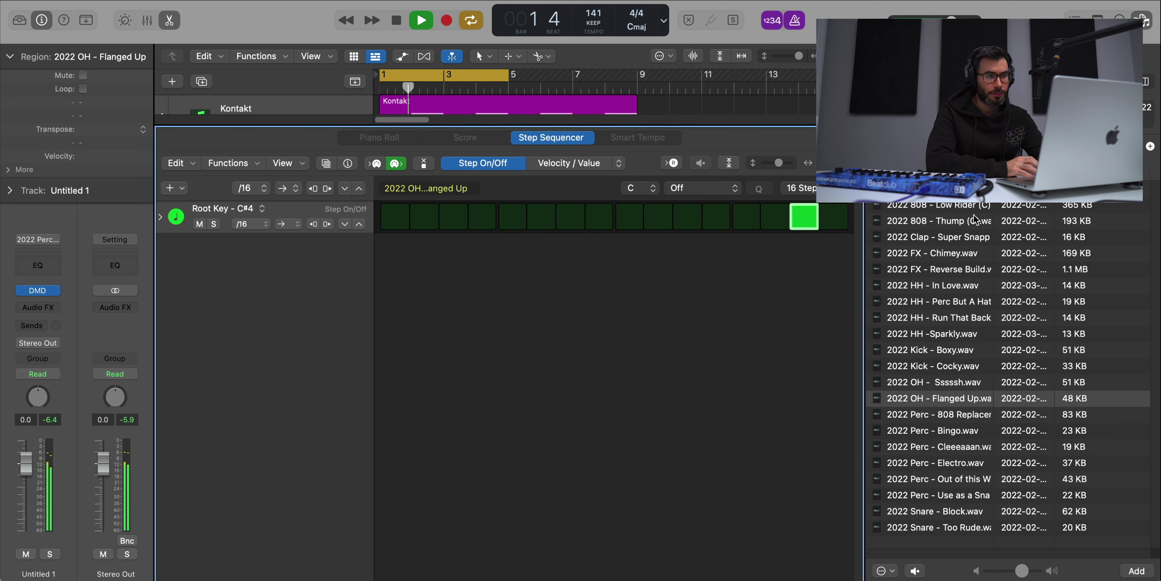
click(1144, 26)
Add '2022 808 - Longer Racks (C)' to the Drum Machine Designer kit as a new track
key(e)
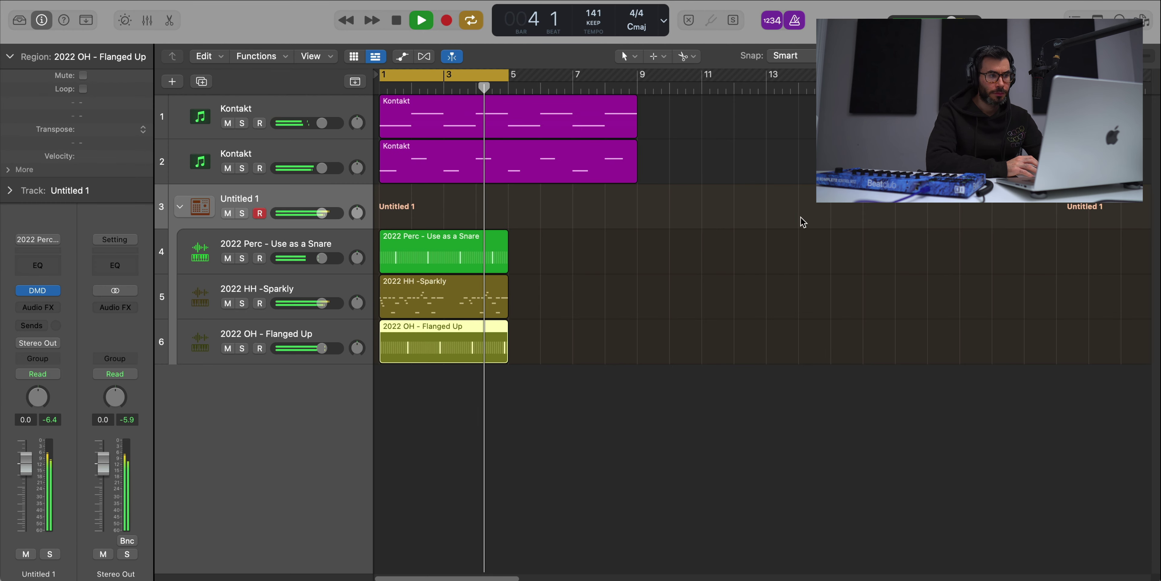
key(space)
click(1144, 21)
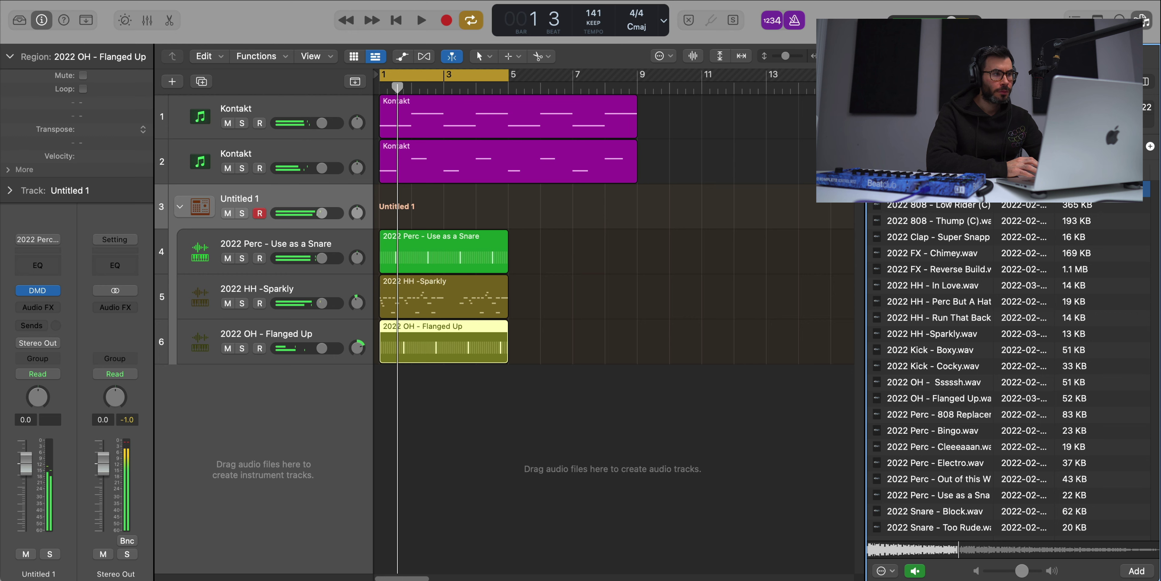
drag(947, 190, 294, 222)
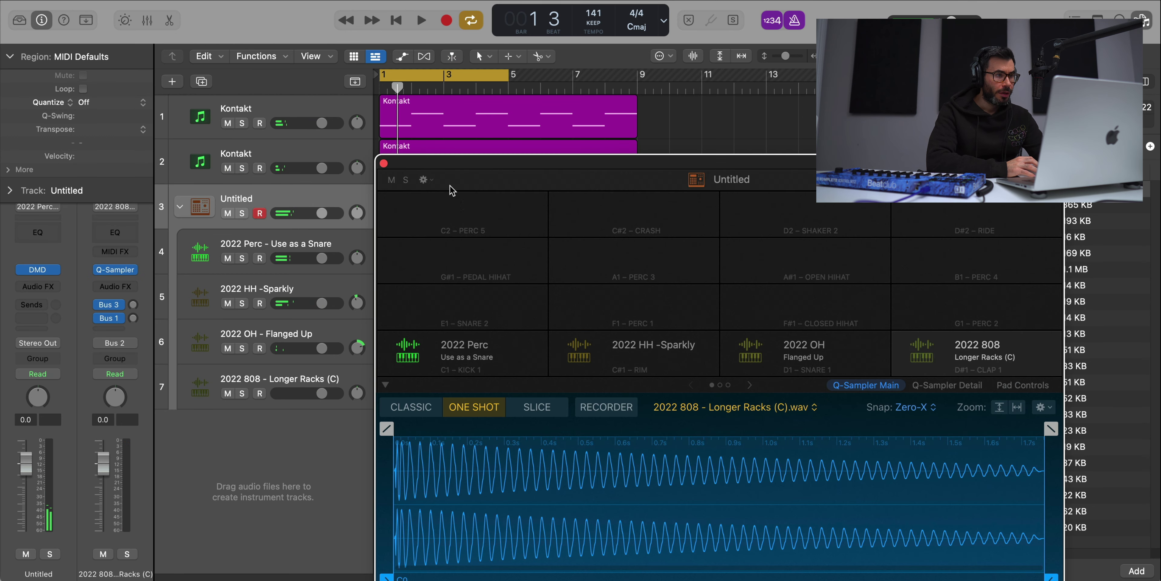
click(384, 164)
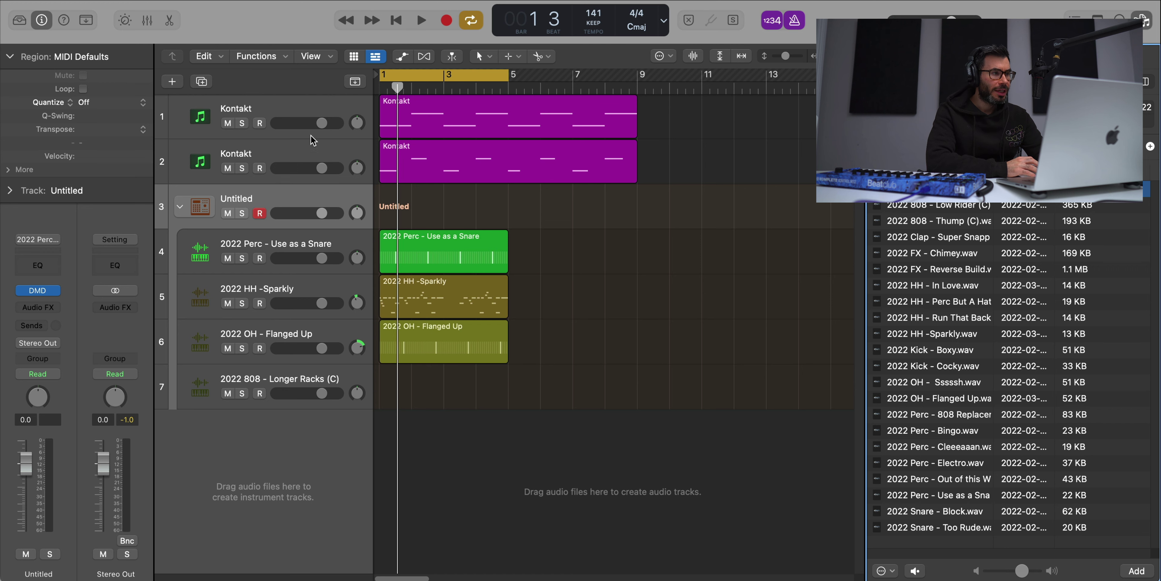
View the first Kontakt region's Playbox chord matrix, then close the Kontakt window
click(500, 122)
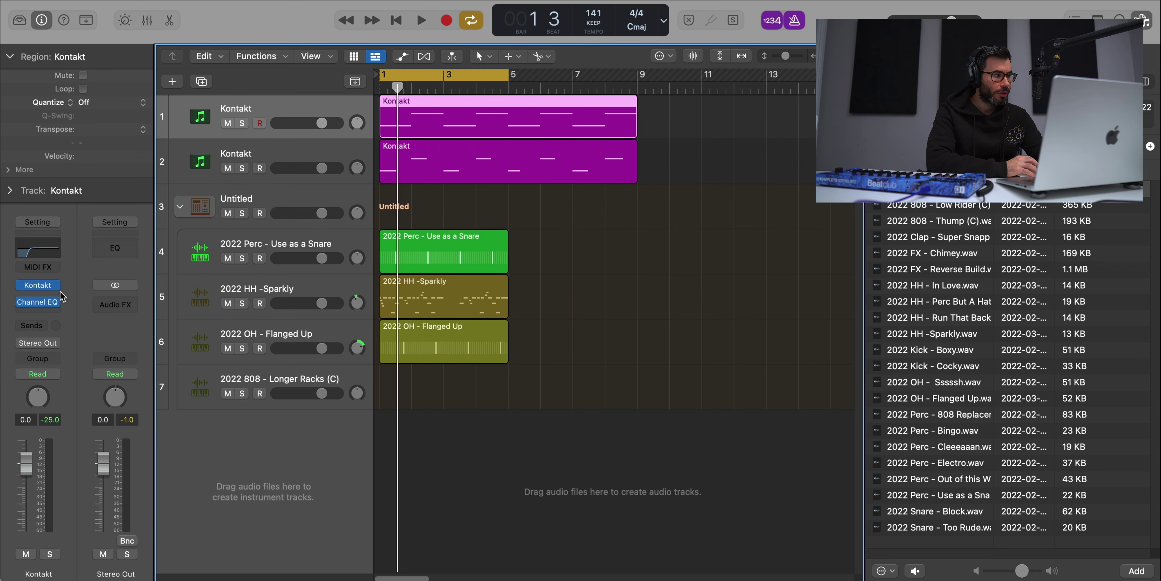
click(39, 285)
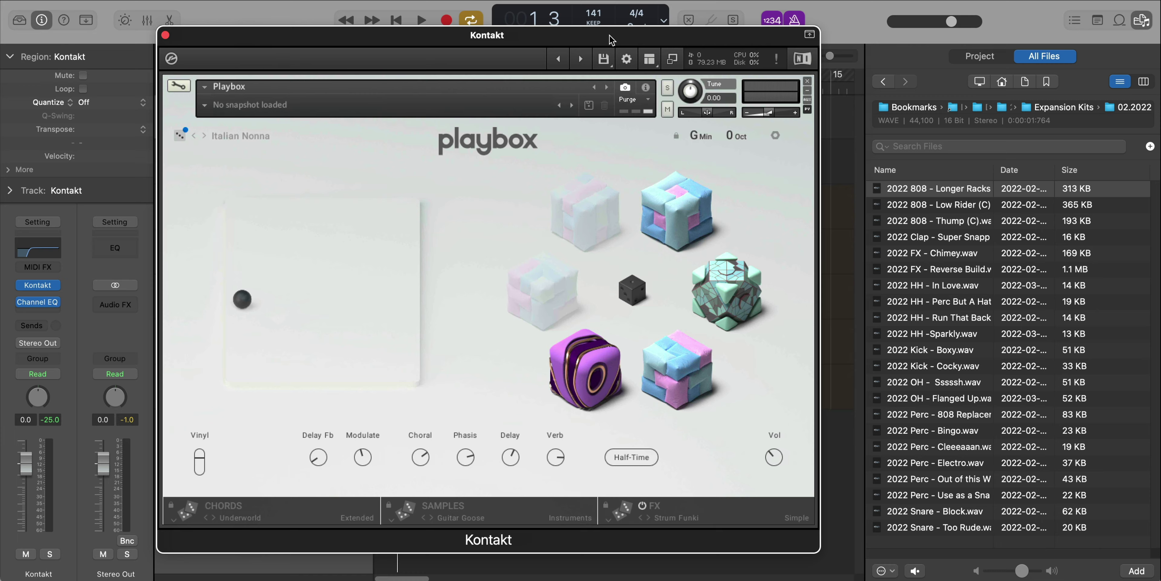
click(324, 497)
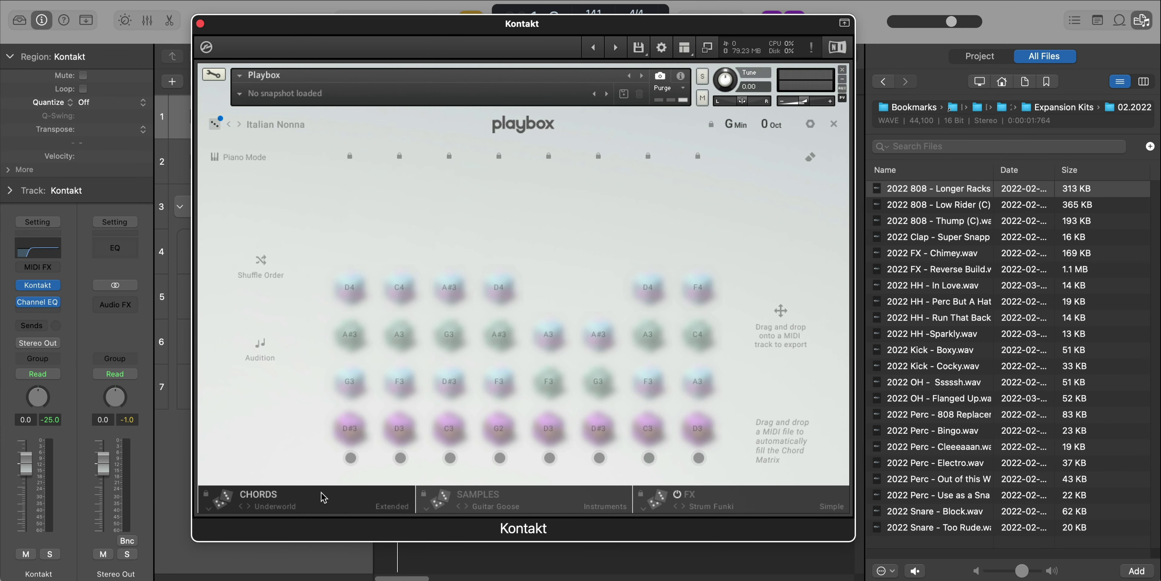
drag(683, 23, 524, 20)
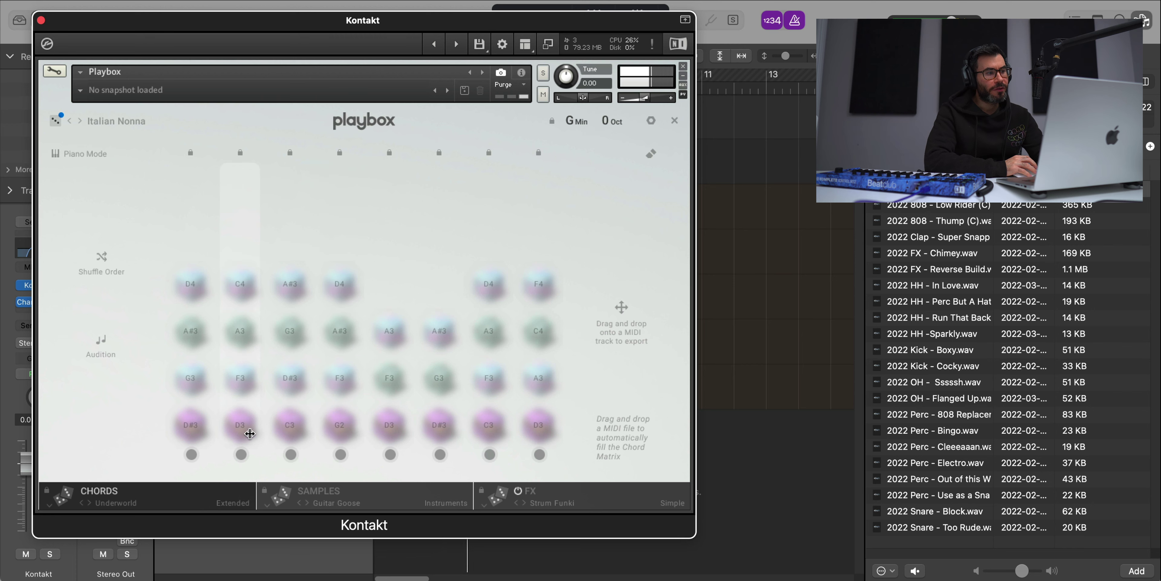
click(41, 20)
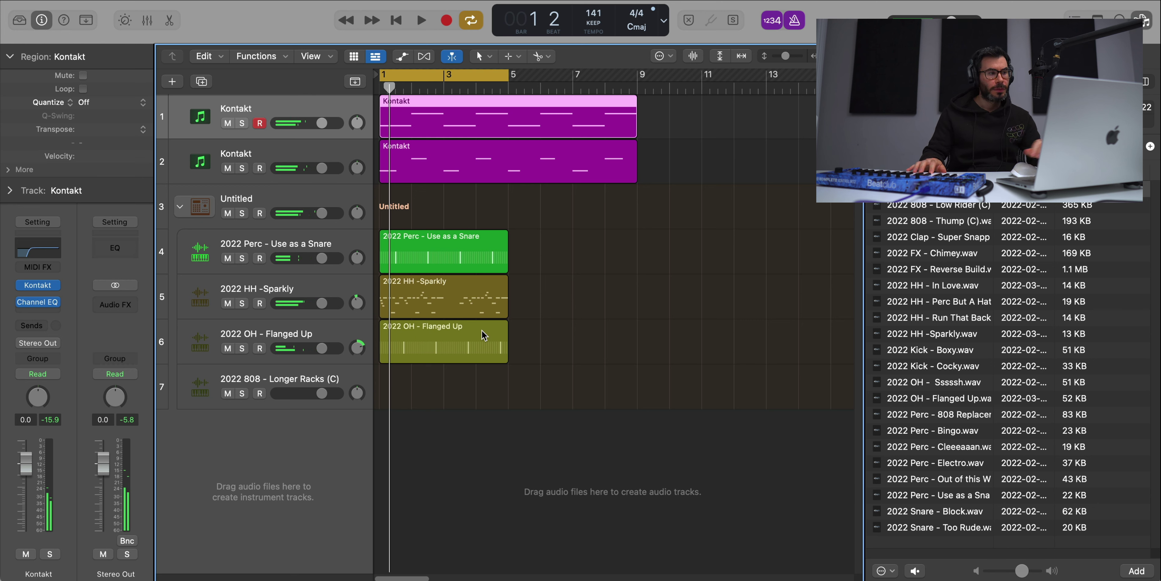
Record a live 808 part on the 2022 808 - Longer Racks (C) track
click(272, 383)
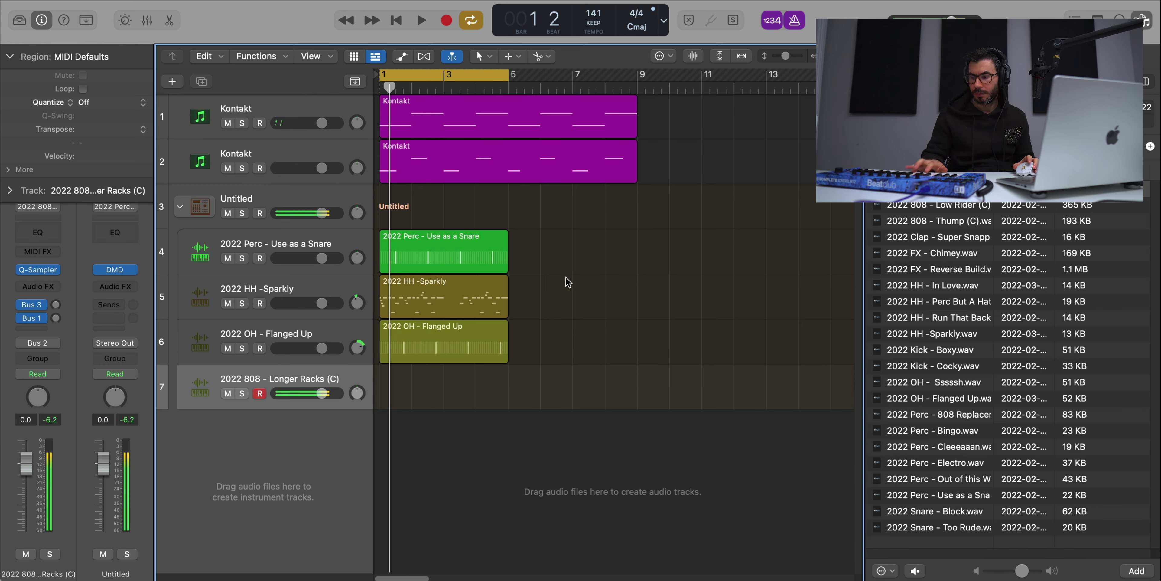
key(space)
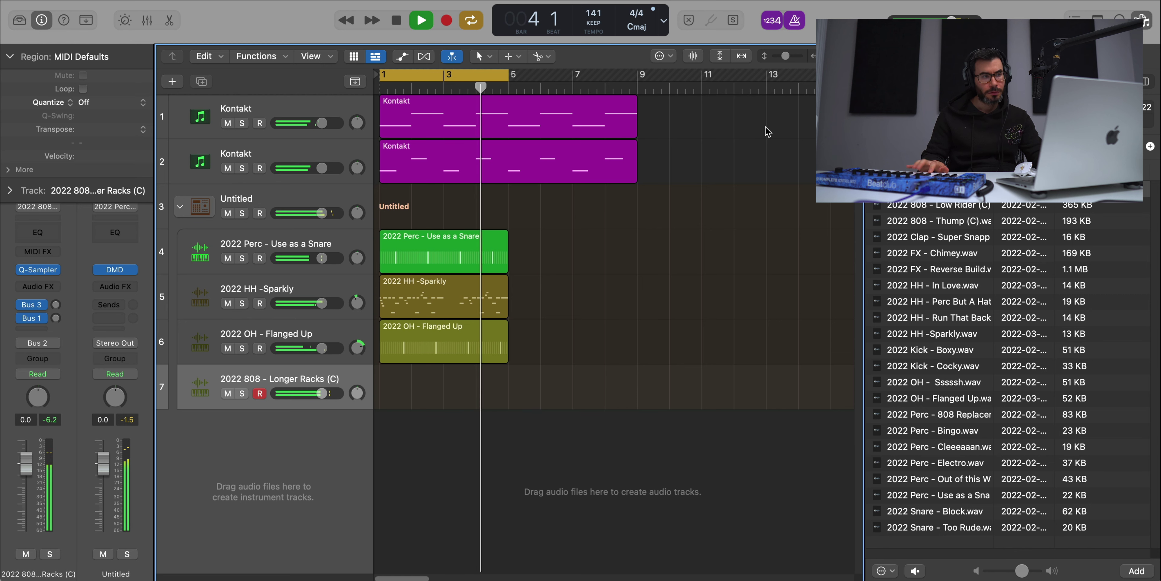
key(space)
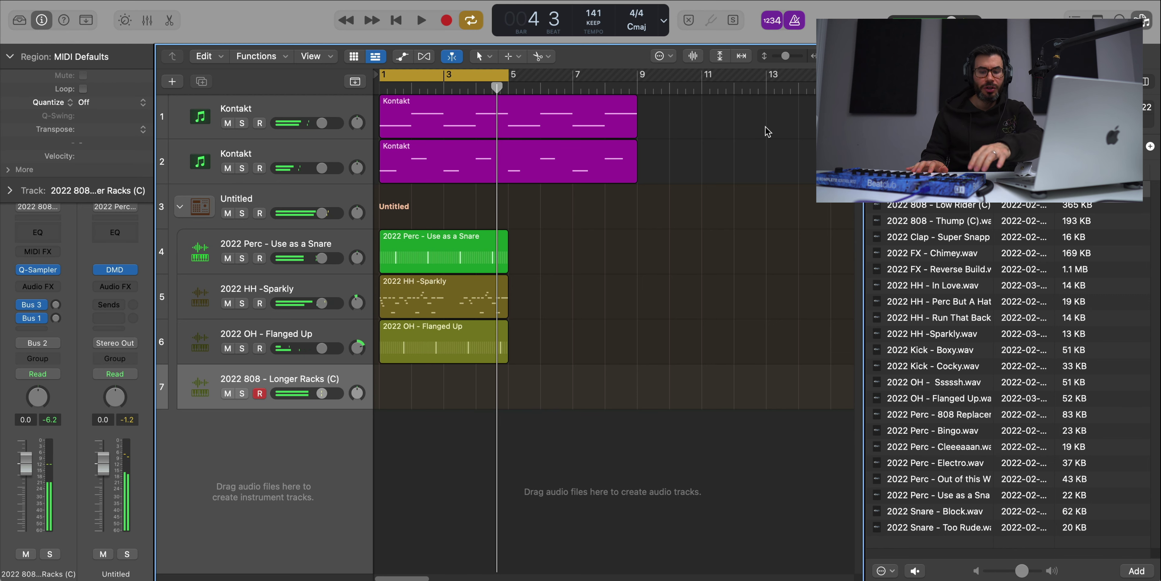
key(r)
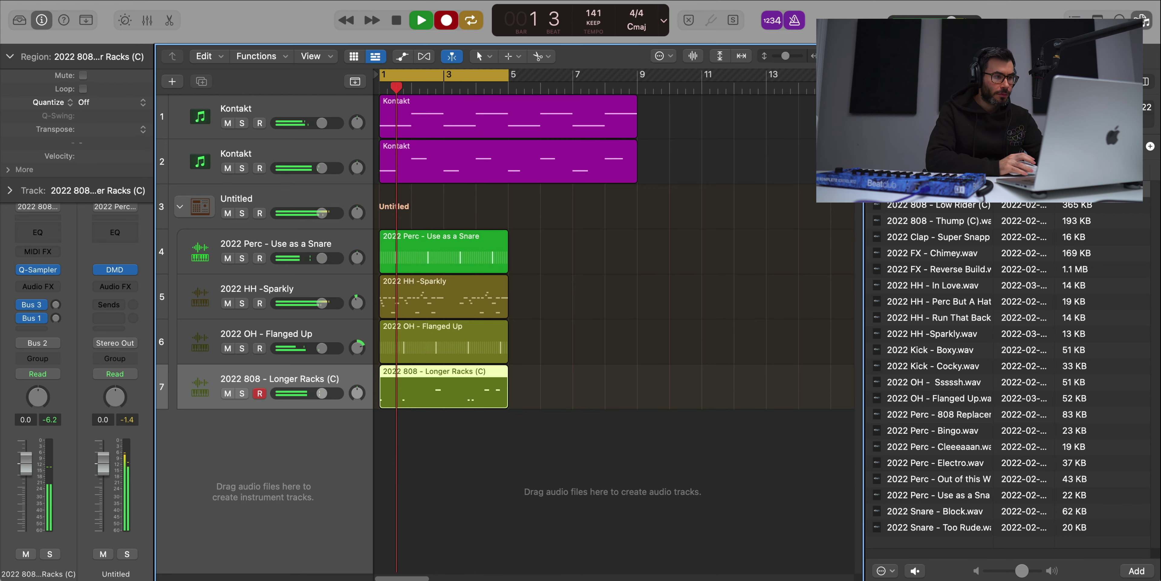
key(space)
Delete all the recorded 808 notes in the editor and play the arrangement from bar 1
double_click(468, 399)
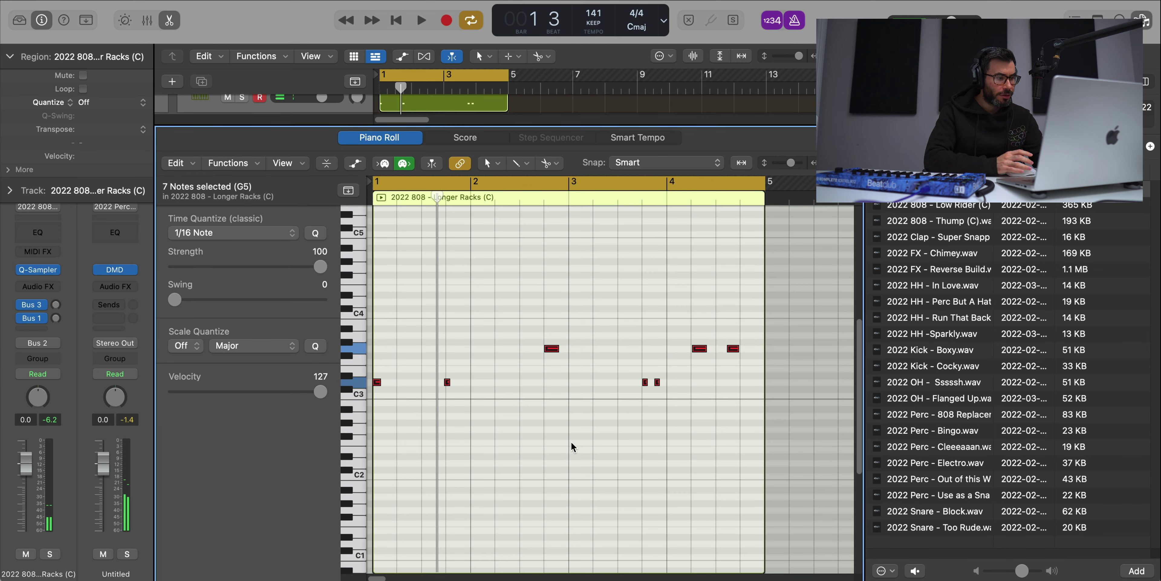
key(Delete)
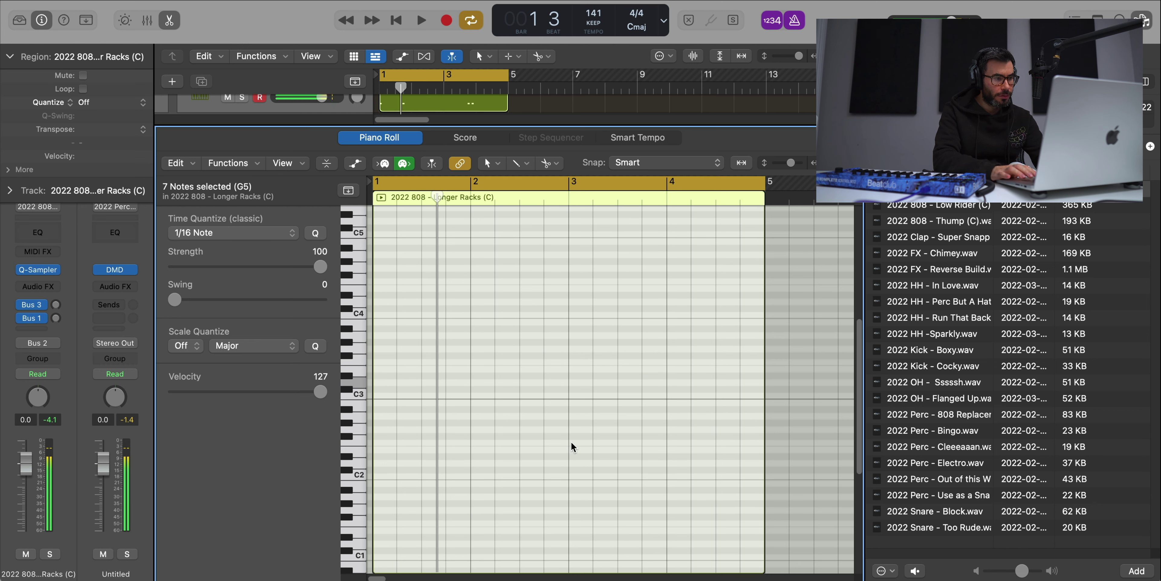
key(space)
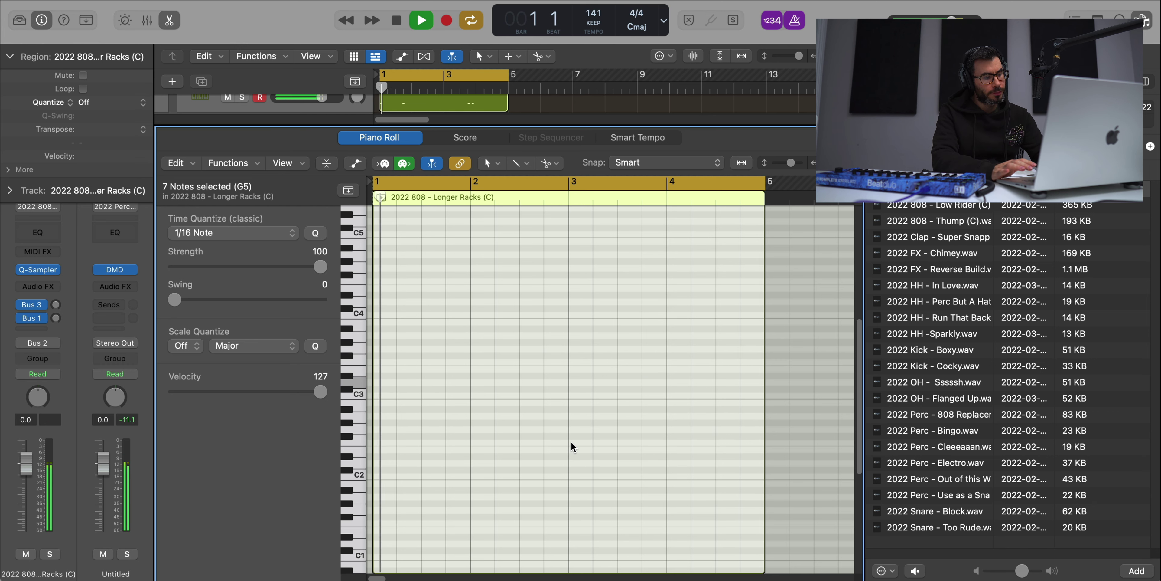
key(e)
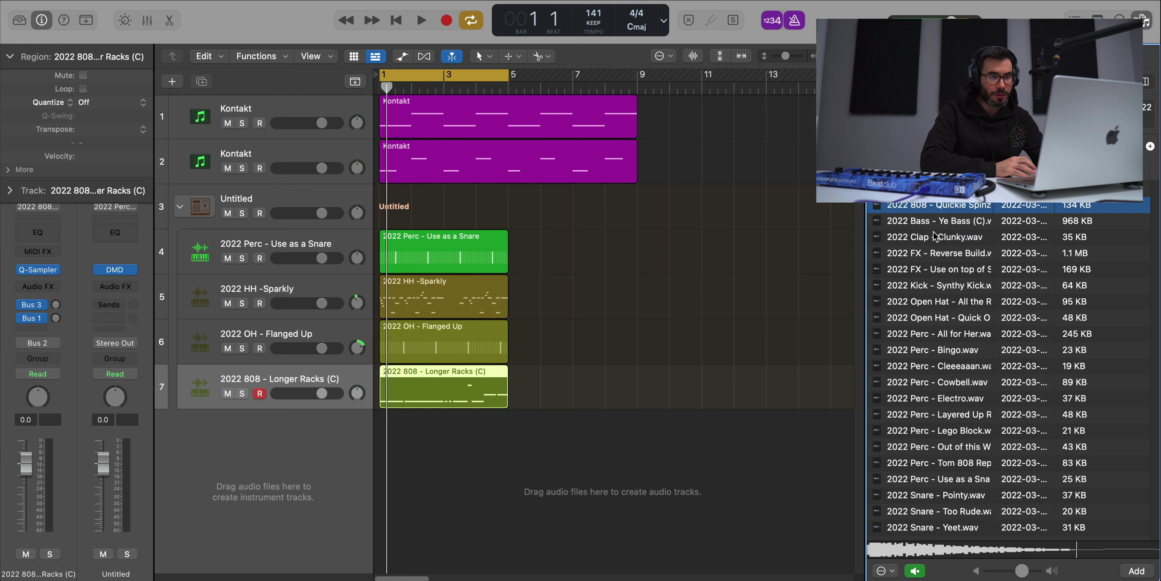
Add '2022 FX - Use on top of Snare' as drum track 8 with a new pattern region
click(937, 269)
drag(933, 274, 270, 224)
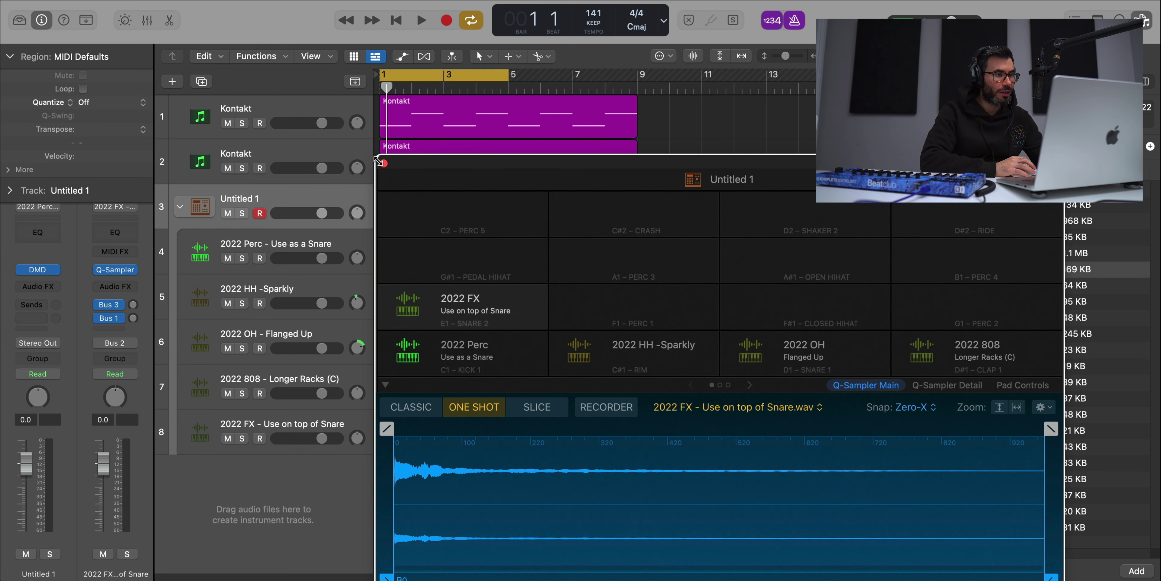
click(384, 164)
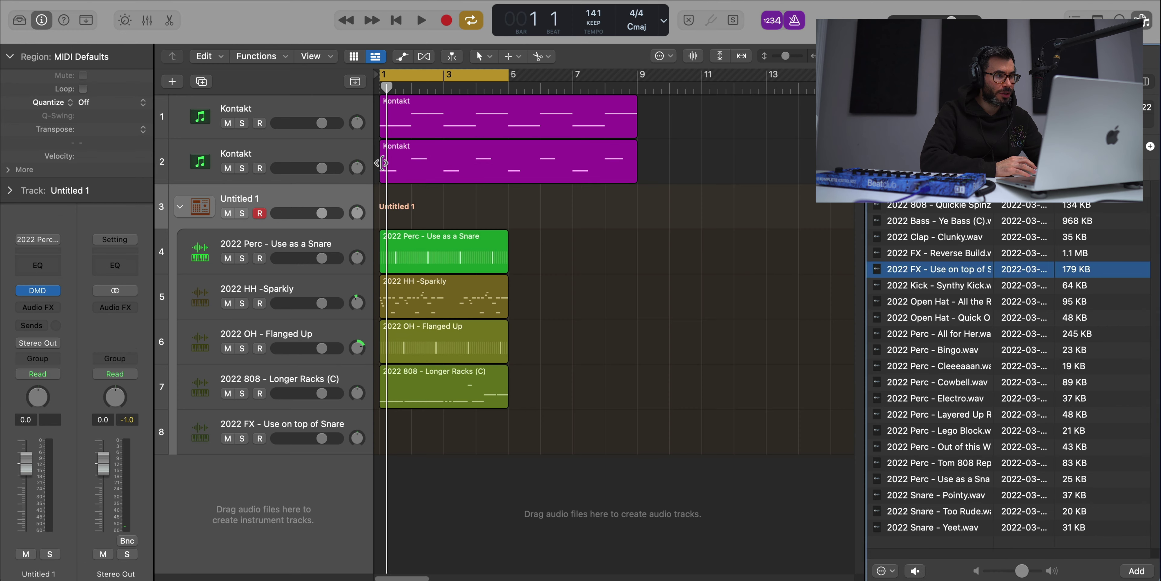
click(413, 433)
right_click(413, 432)
click(474, 455)
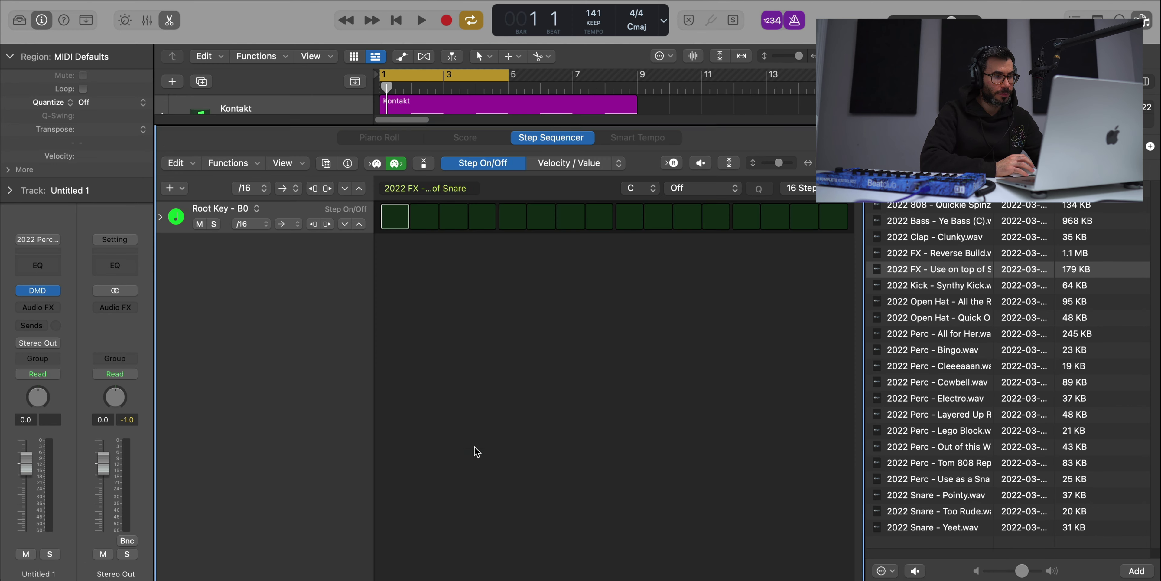
key(space)
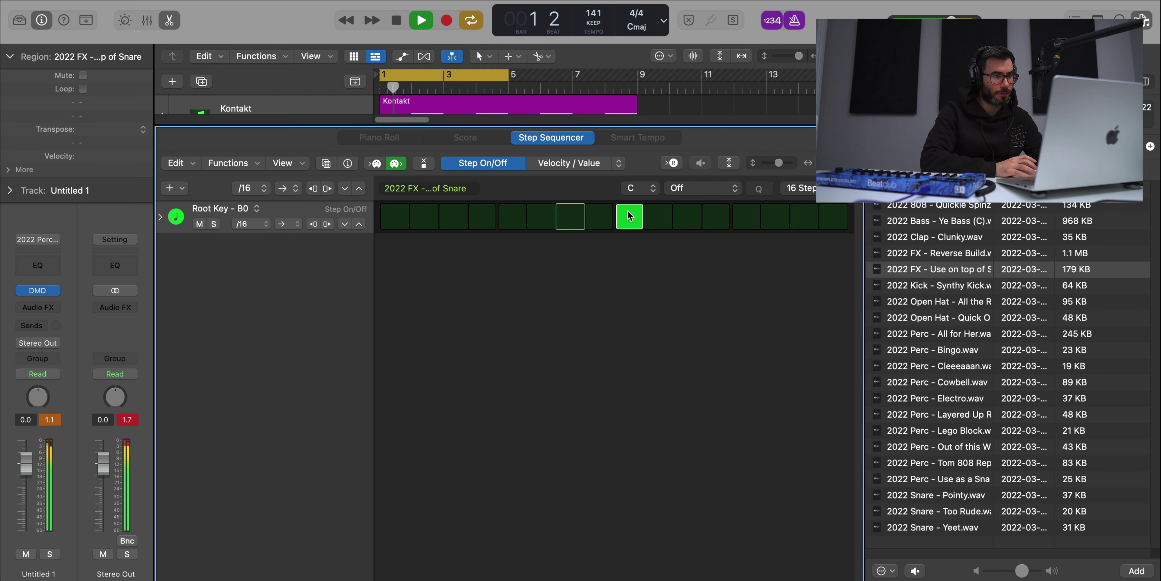
key(f)
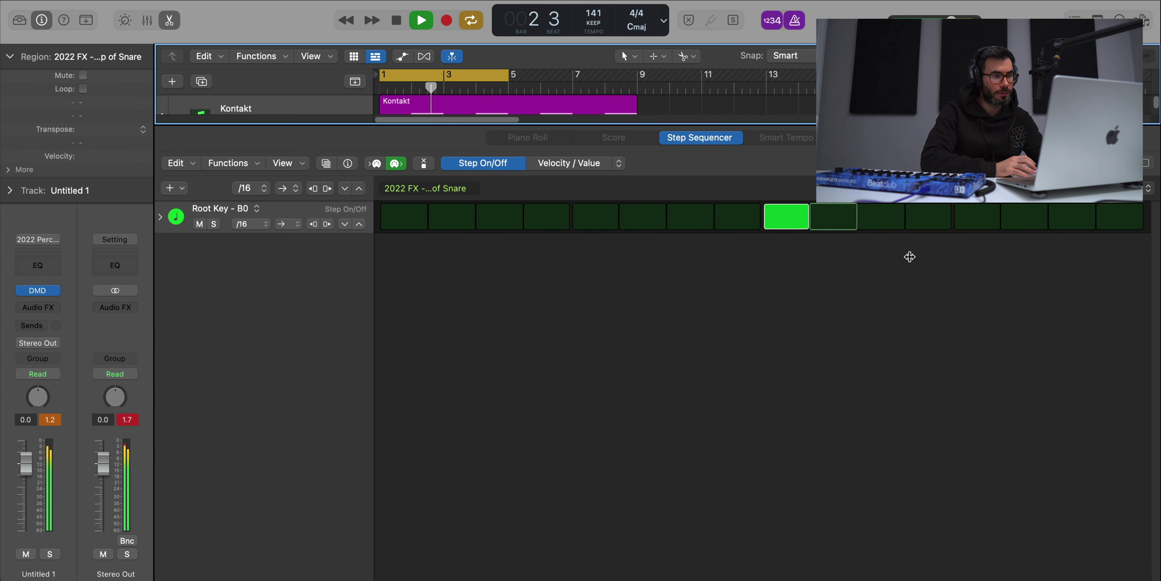
key(e)
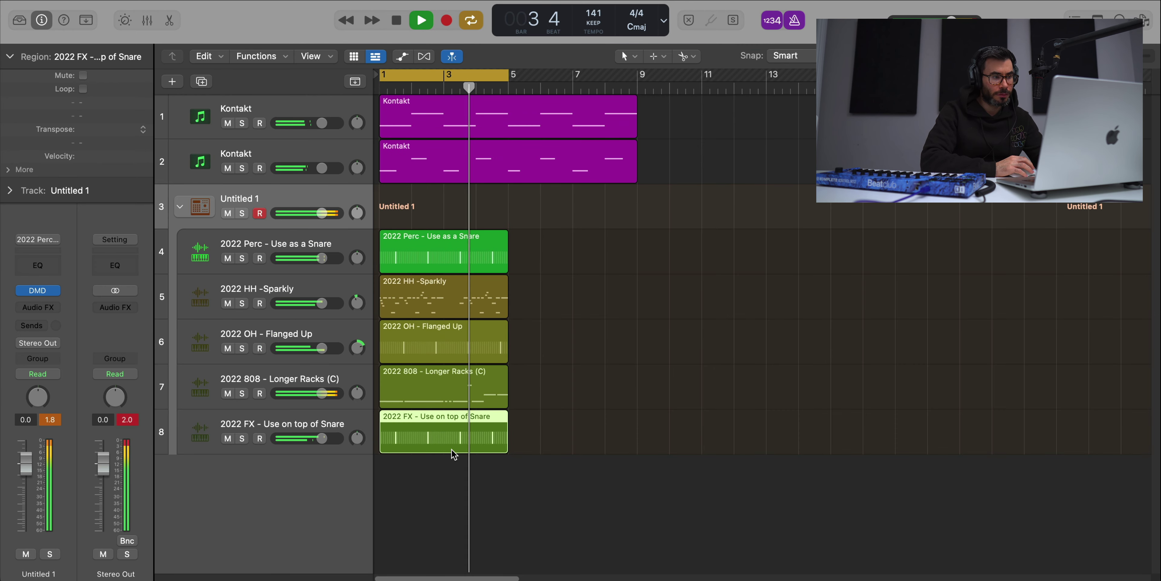
Lengthen the FX step pattern and toggle one of its steps, then play it back
key(e)
key(space)
click(1145, 188)
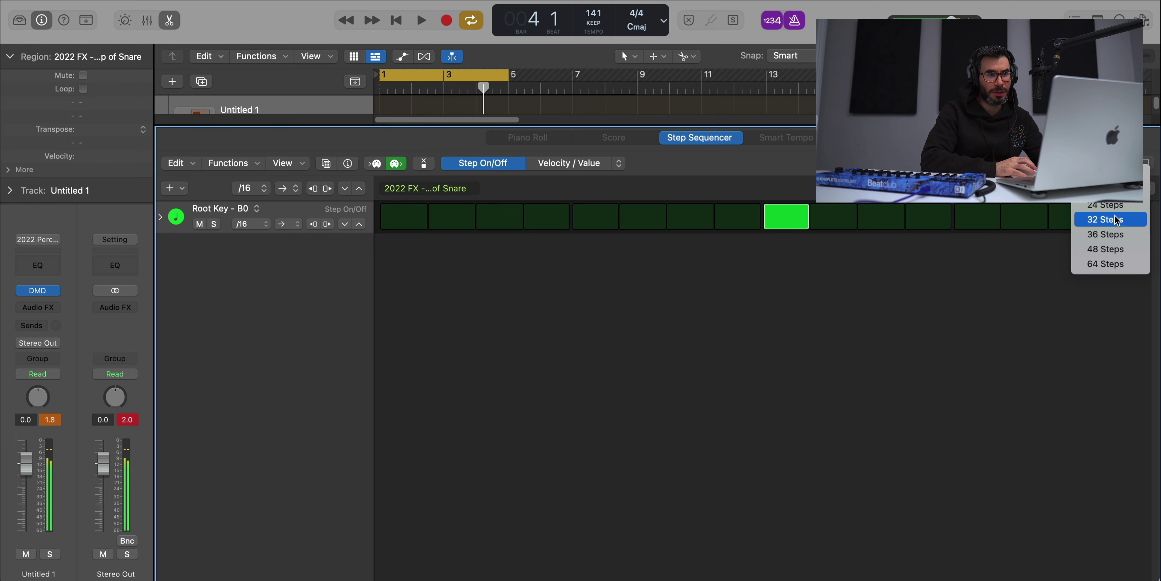
click(1100, 234)
click(584, 217)
key(space)
key(e)
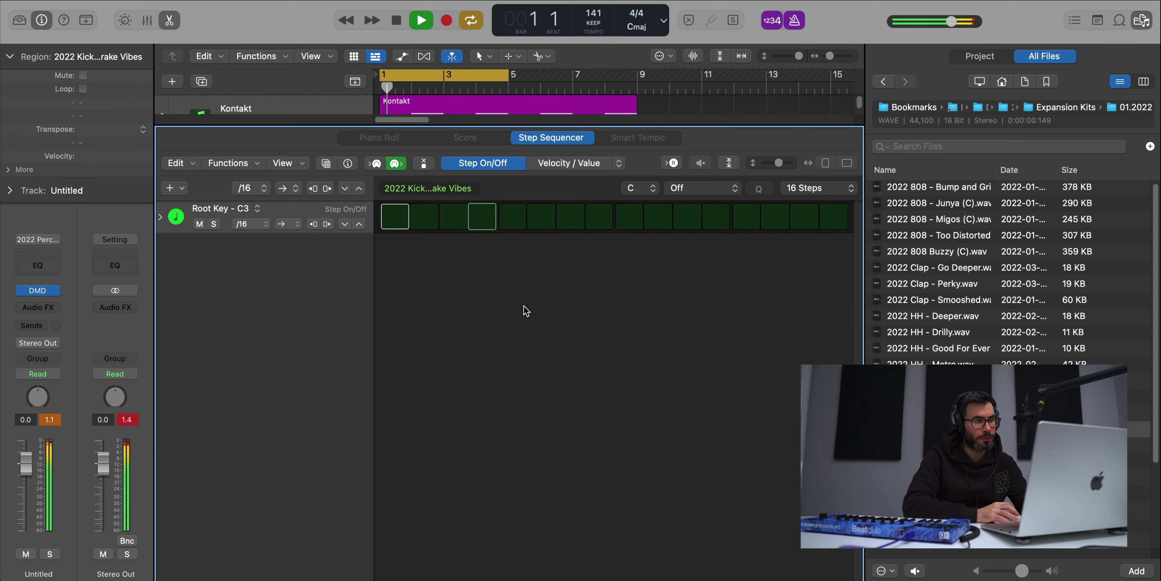
key(space)
key(space)
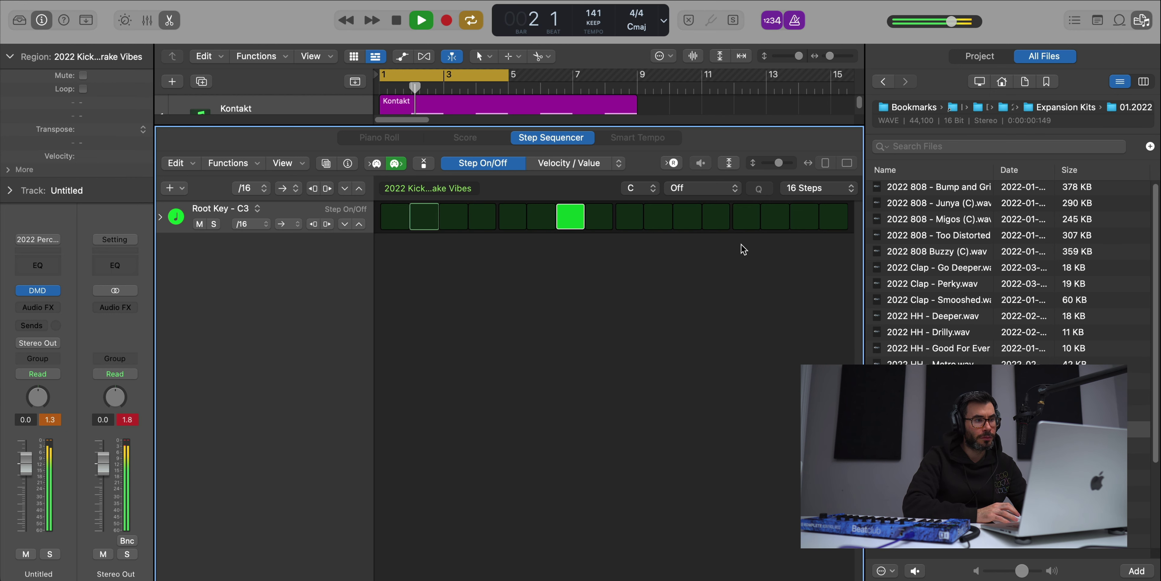
Lengthen the 2022 Kick - Drake Vibes pattern to 32 steps and play it back
click(809, 189)
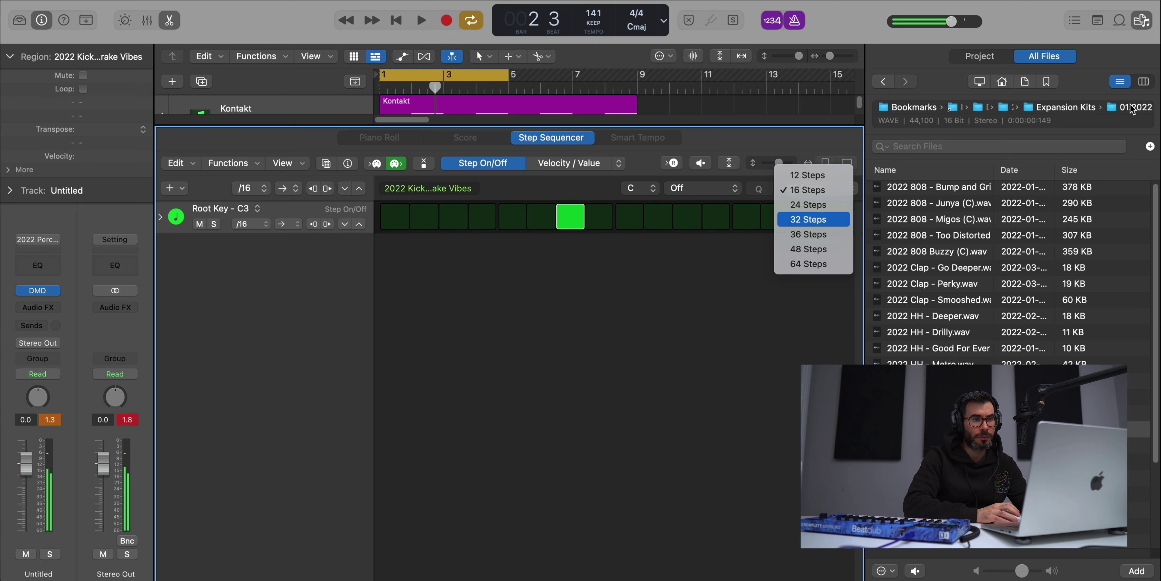
click(808, 219)
click(1142, 20)
key(space)
click(830, 187)
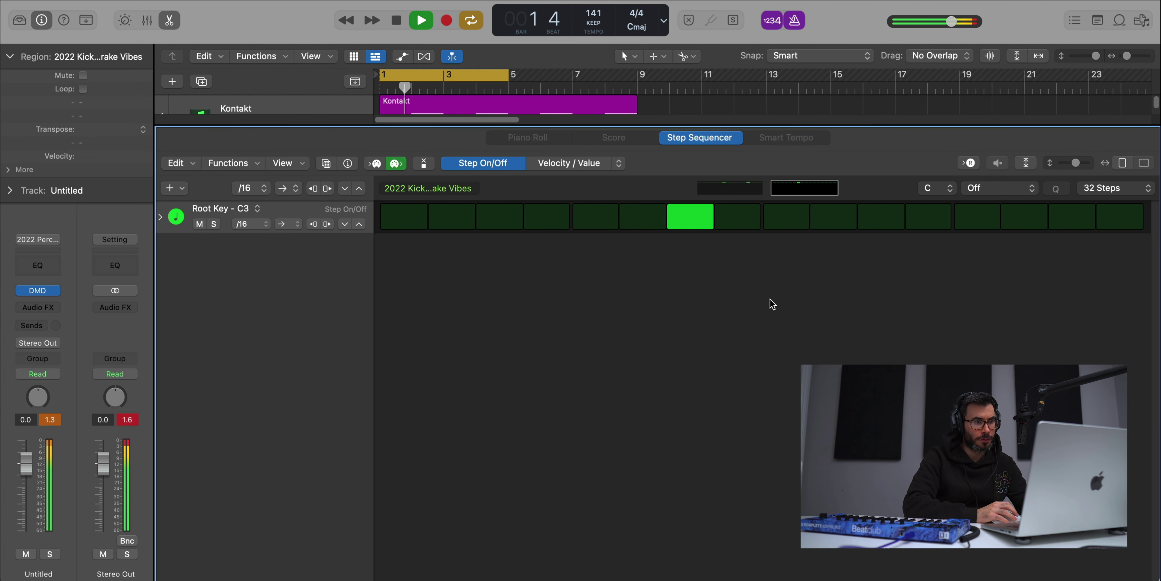
key(space)
Turn off kick steps 1 and 7 and turn on steps 3 and 13
click(691, 228)
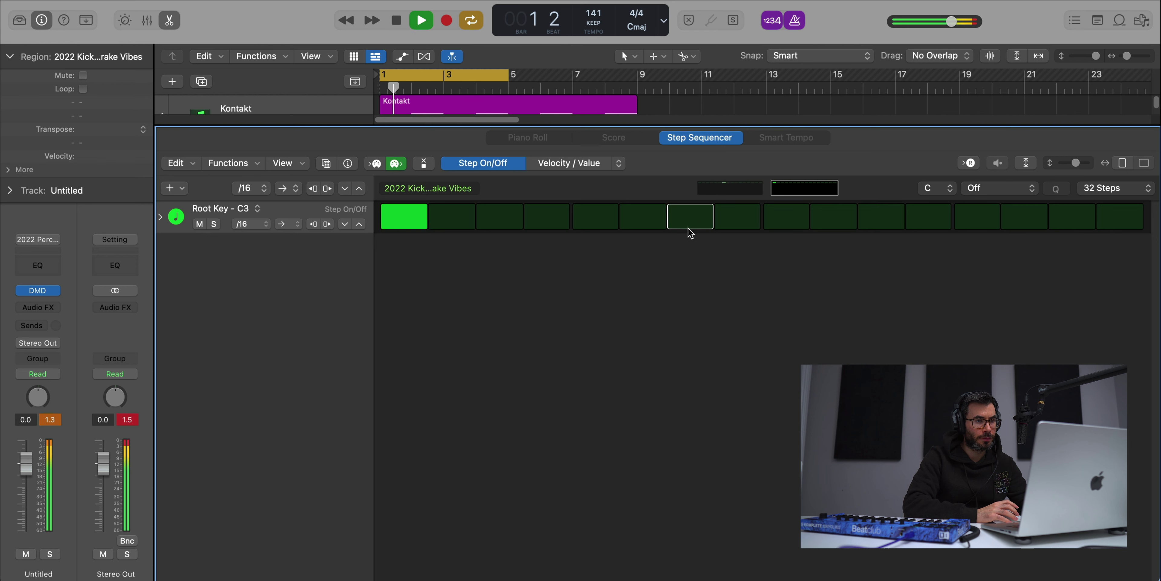
click(491, 217)
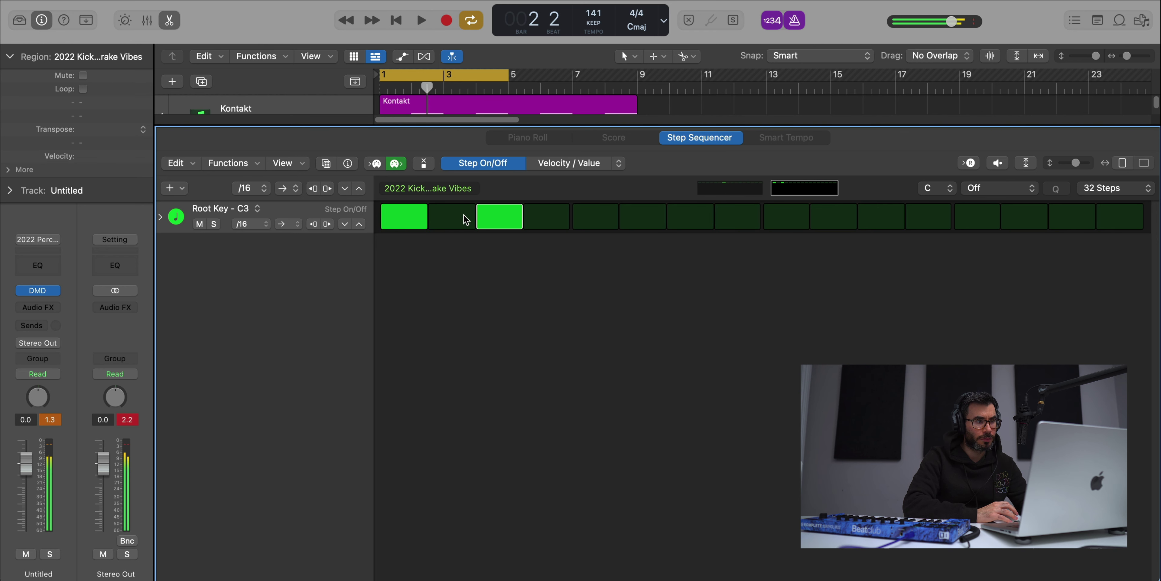
click(411, 217)
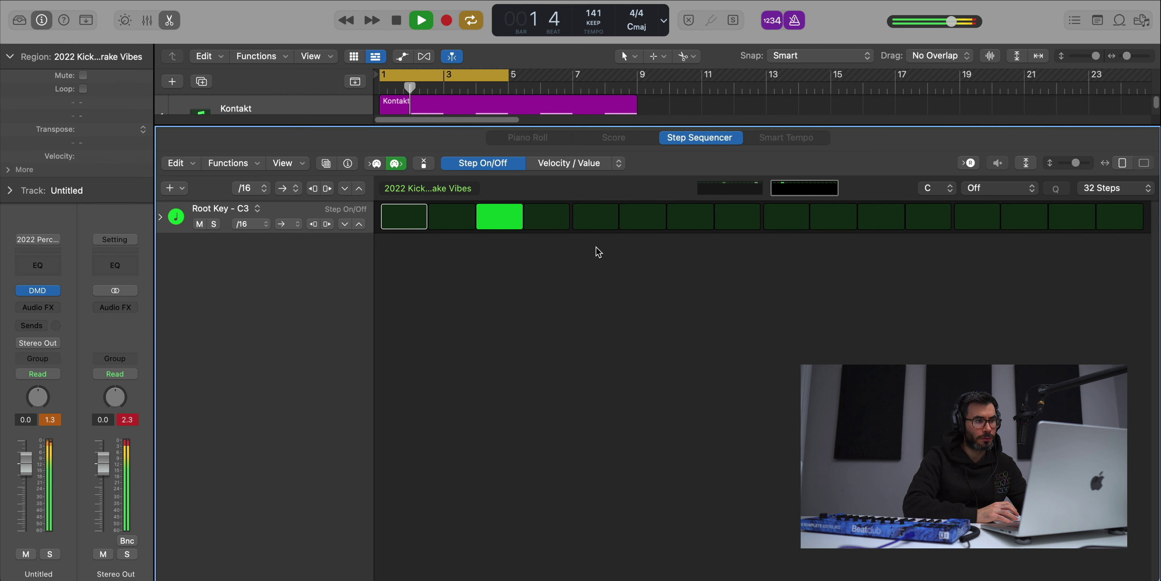
click(977, 217)
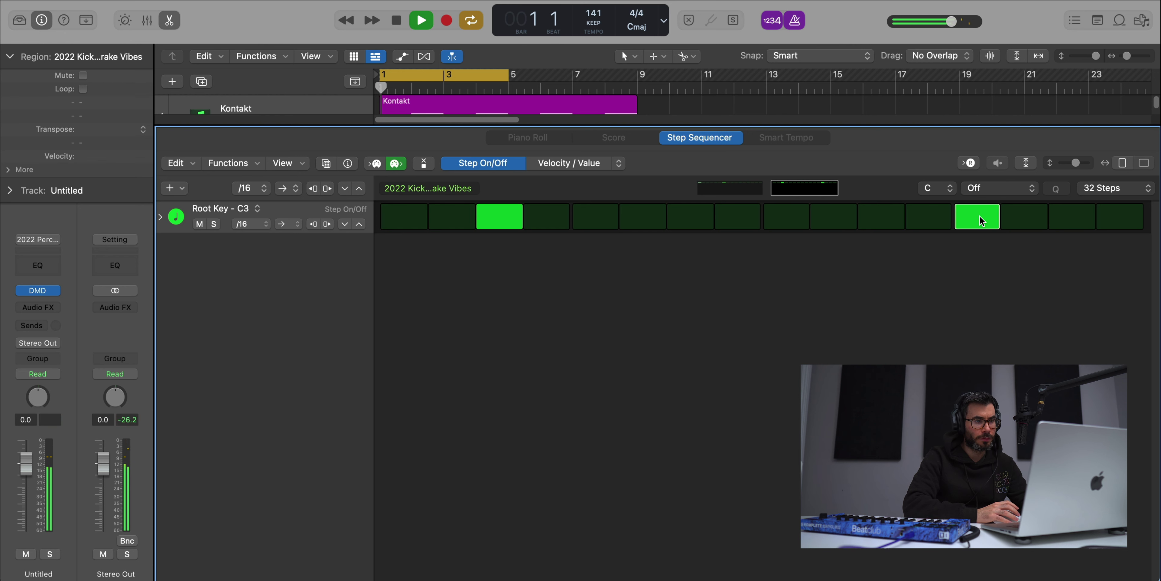
Give kick step 13 a note repeat of 3, then return to the full track view
click(615, 166)
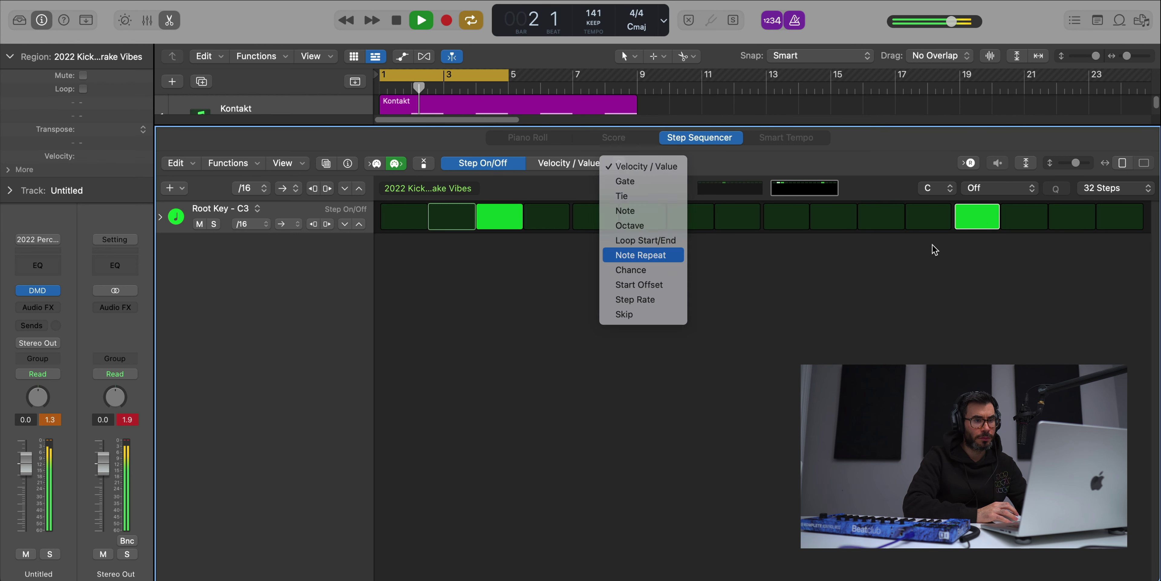
click(640, 255)
mouse_move(976, 221)
mouse_down()
mouse_move(969, 212)
mouse_move(967, 225)
mouse_up()
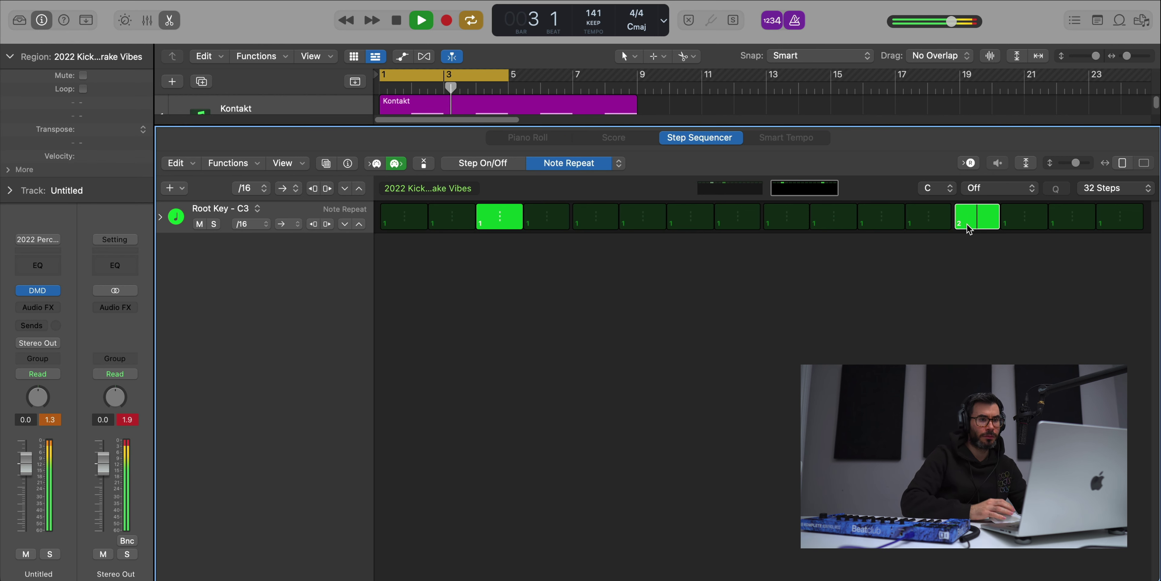
drag(967, 224, 976, 221)
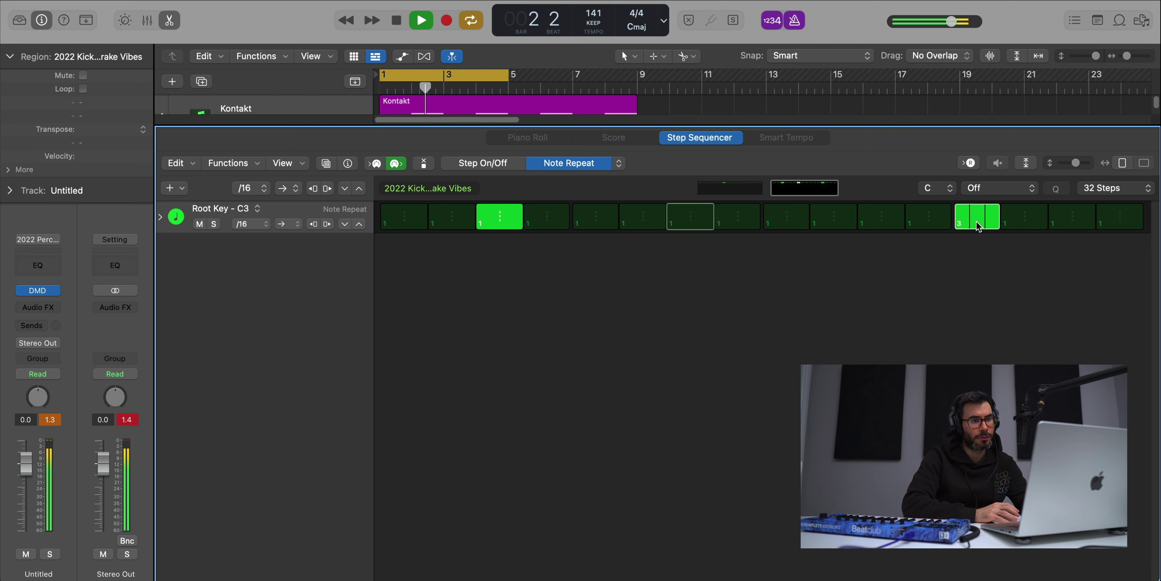
key(e)
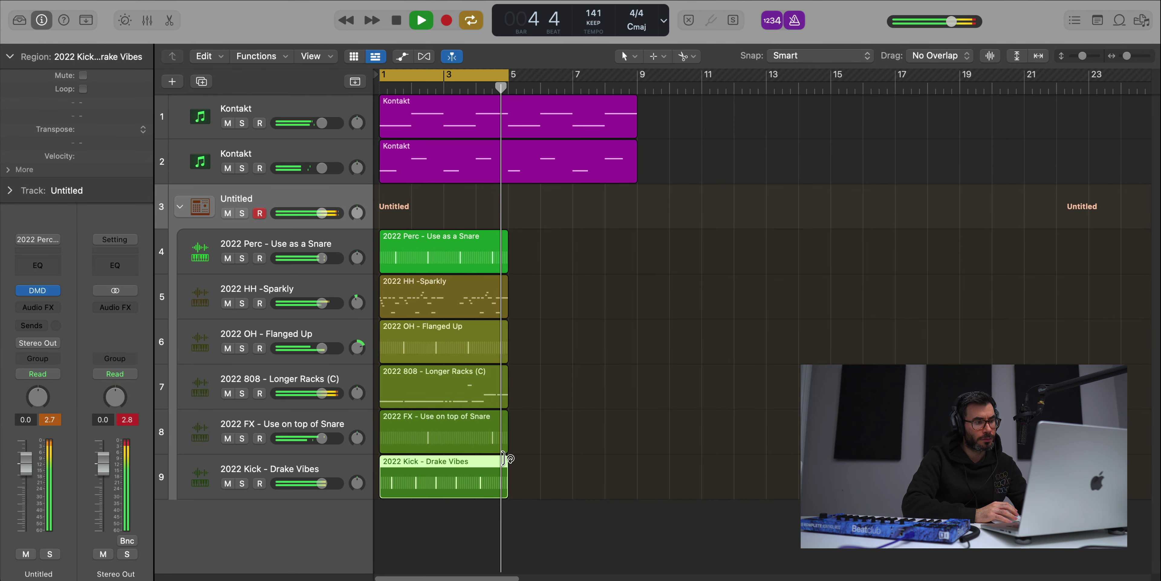
Bounce the three Kontakt chord regions in place to a new Kontakt_bip audio track
key(e)
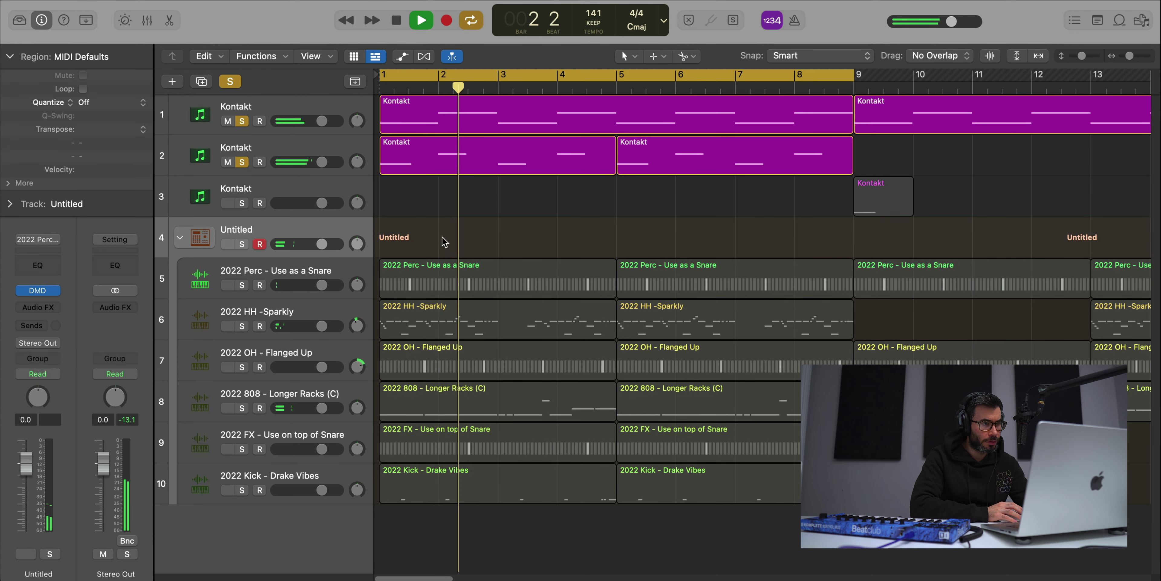
drag(714, 197, 527, 119)
key(ctrl+b)
key(Return)
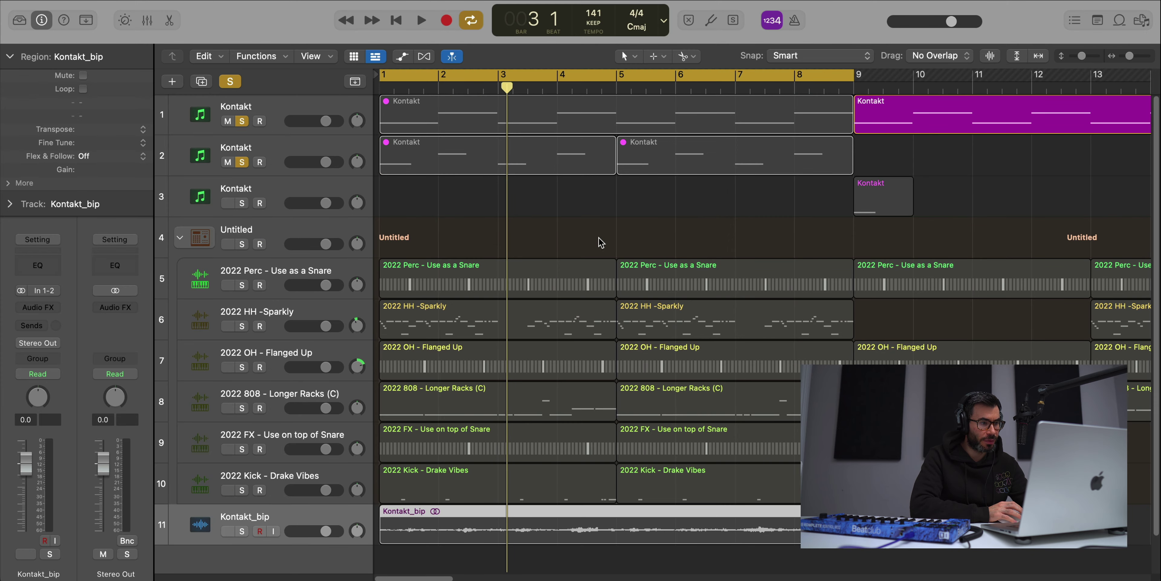
Split the Kontakt_bip bounce into one-bar regions and play back the chopped audio
key(super+Down)
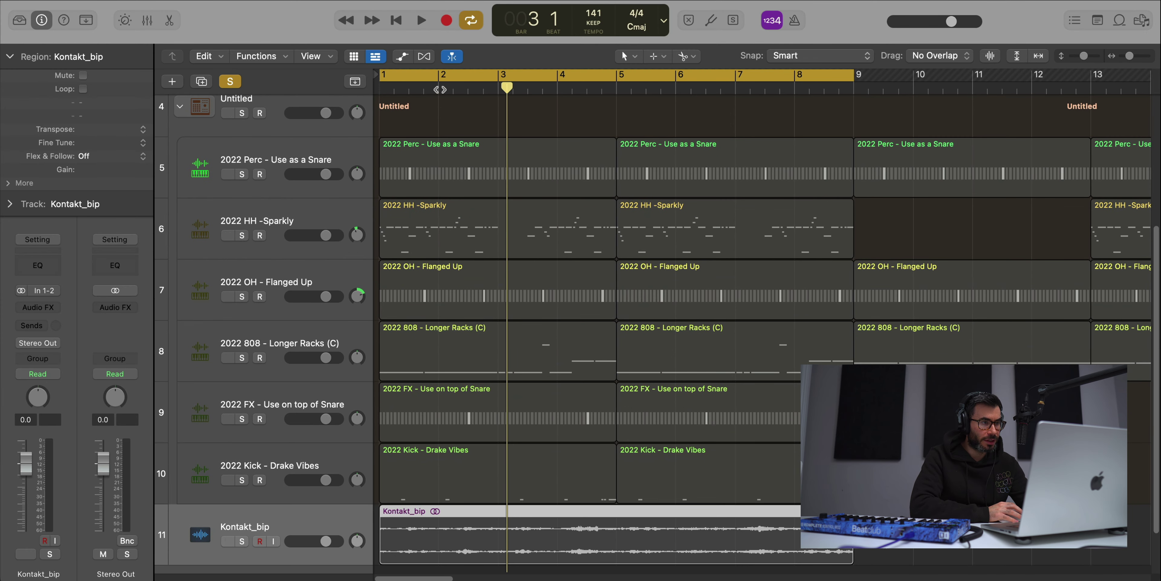
key(comma)
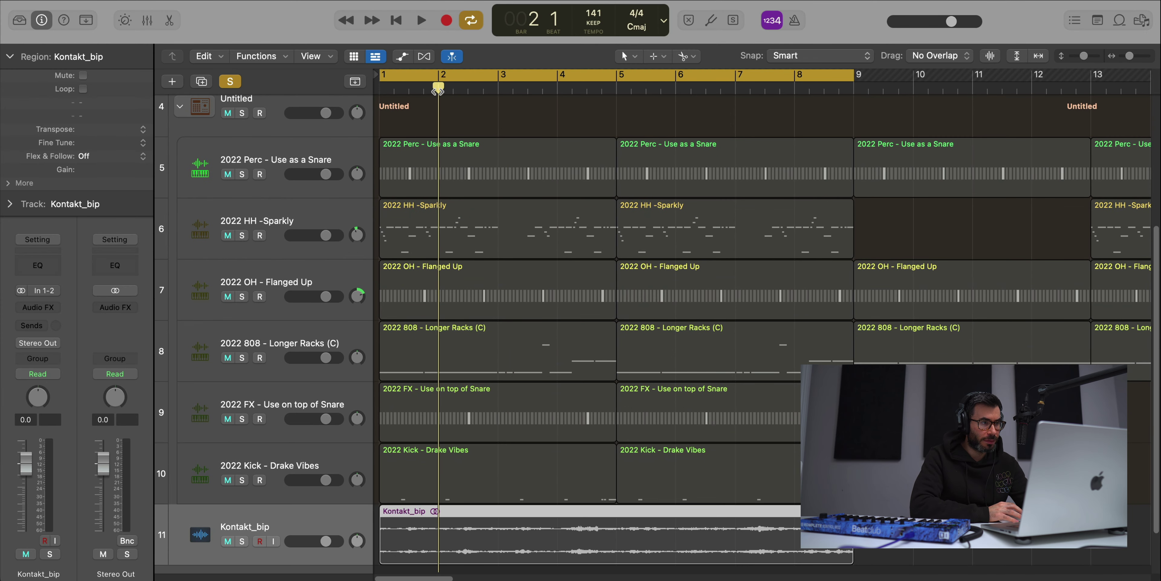
alt+right_click(440, 525)
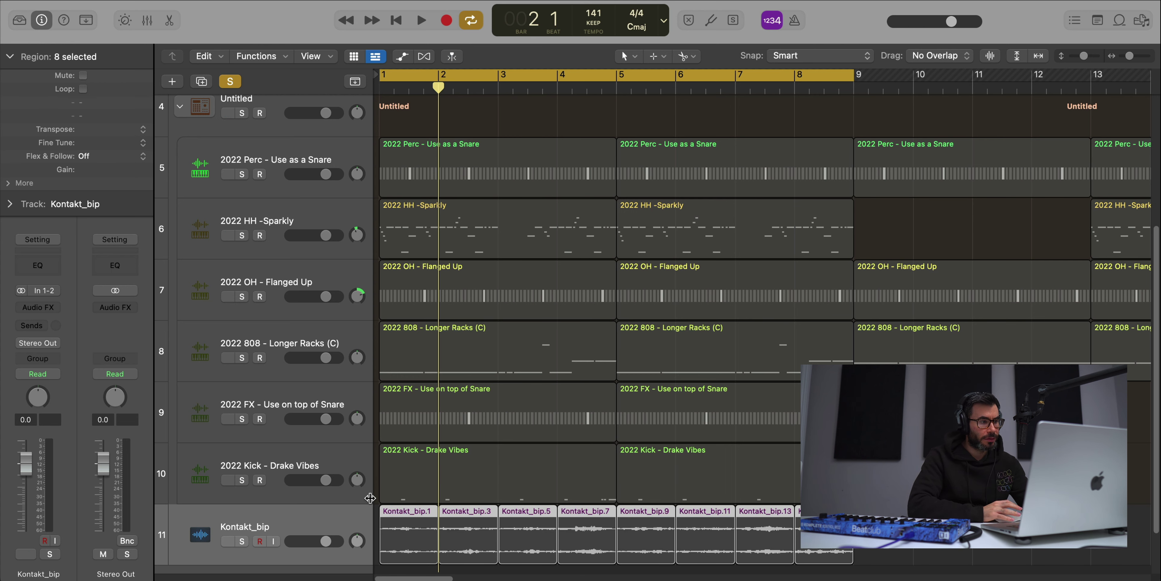
key(space)
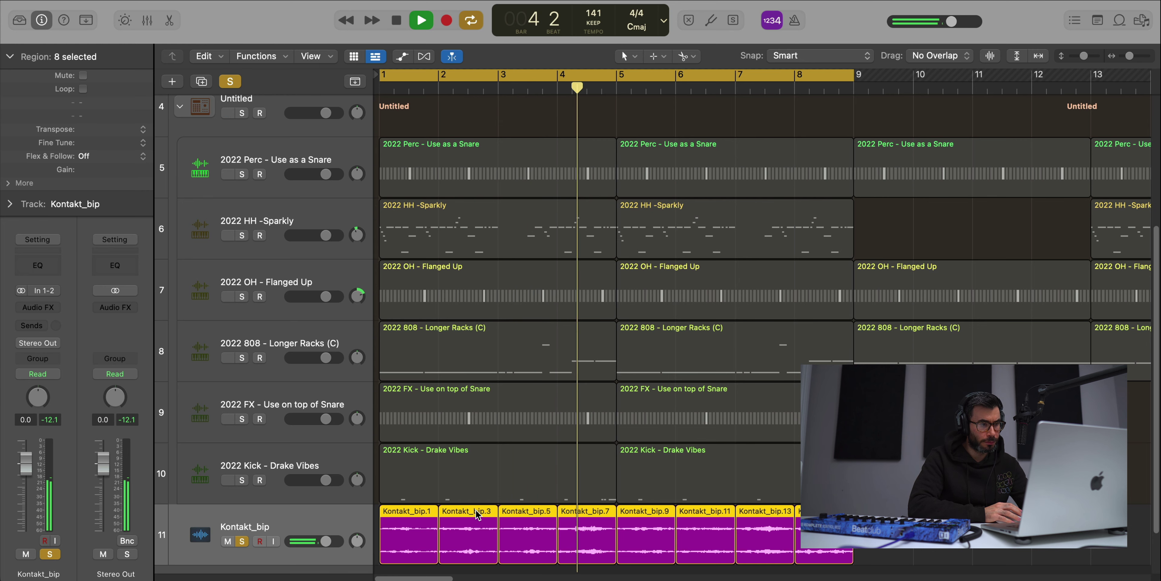
scroll(477, 514, down, 3)
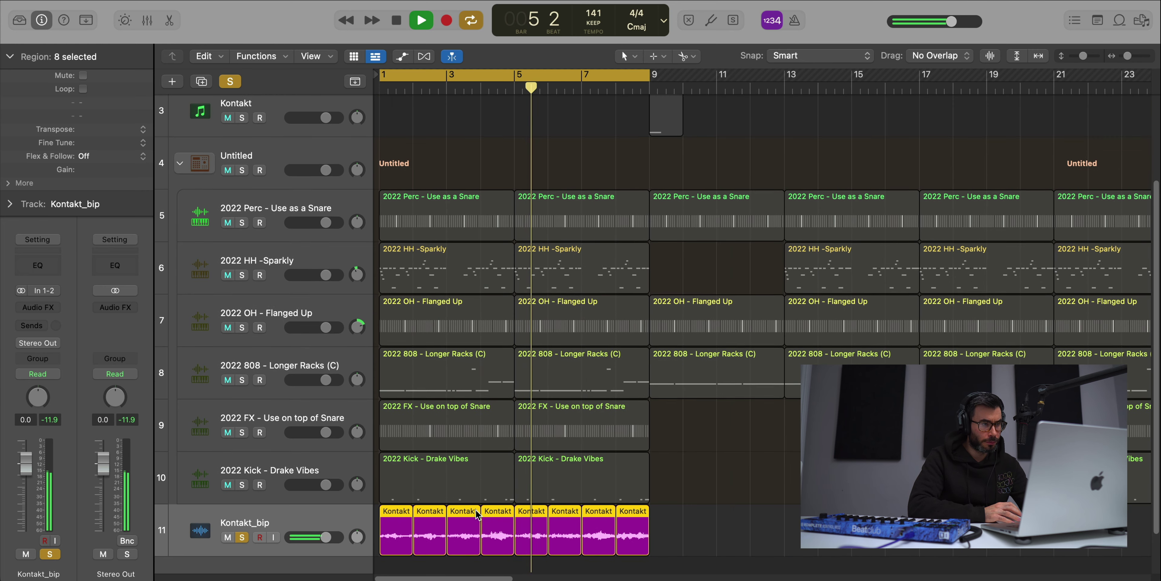
scroll(477, 514, down, 3)
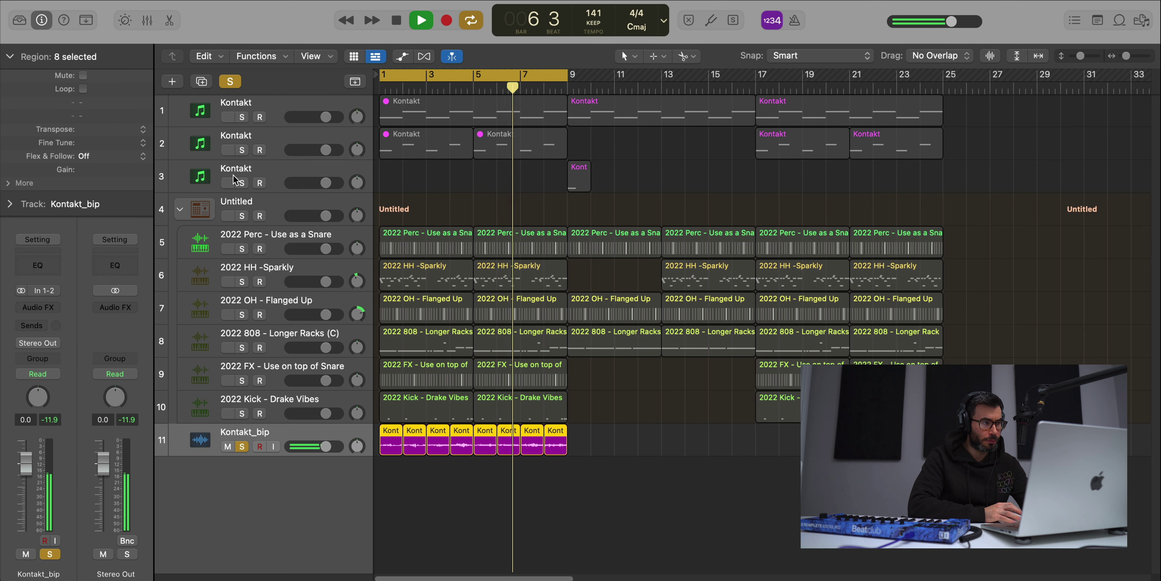